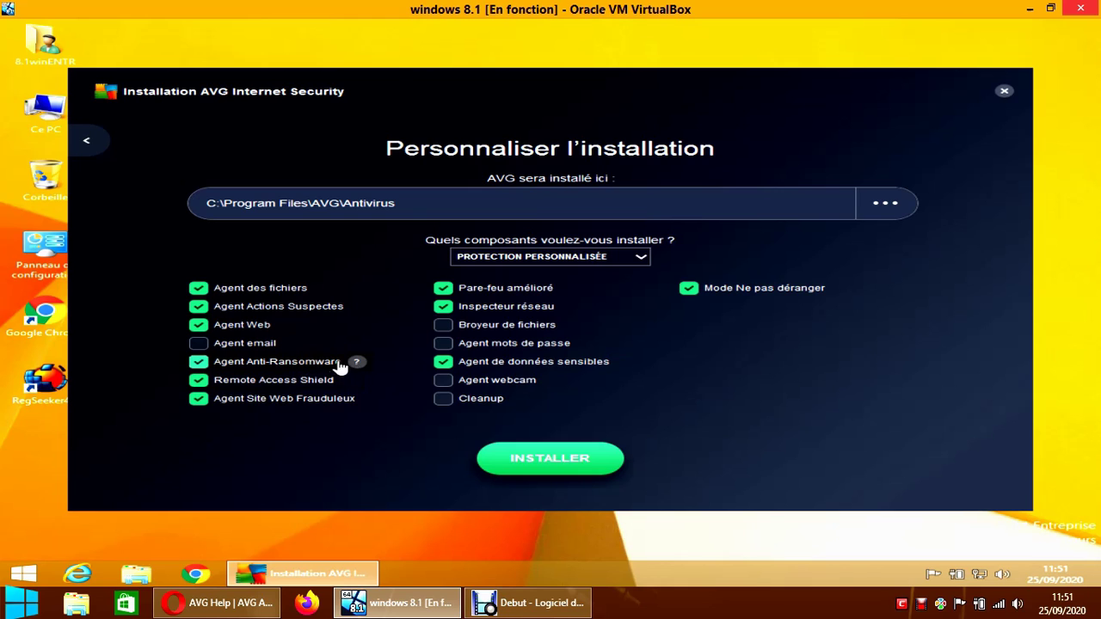
Step: Exclude the Mode Ne pas déranger component from the custom AVG Internet Security setup and start the installation
mouse_move(356, 366)
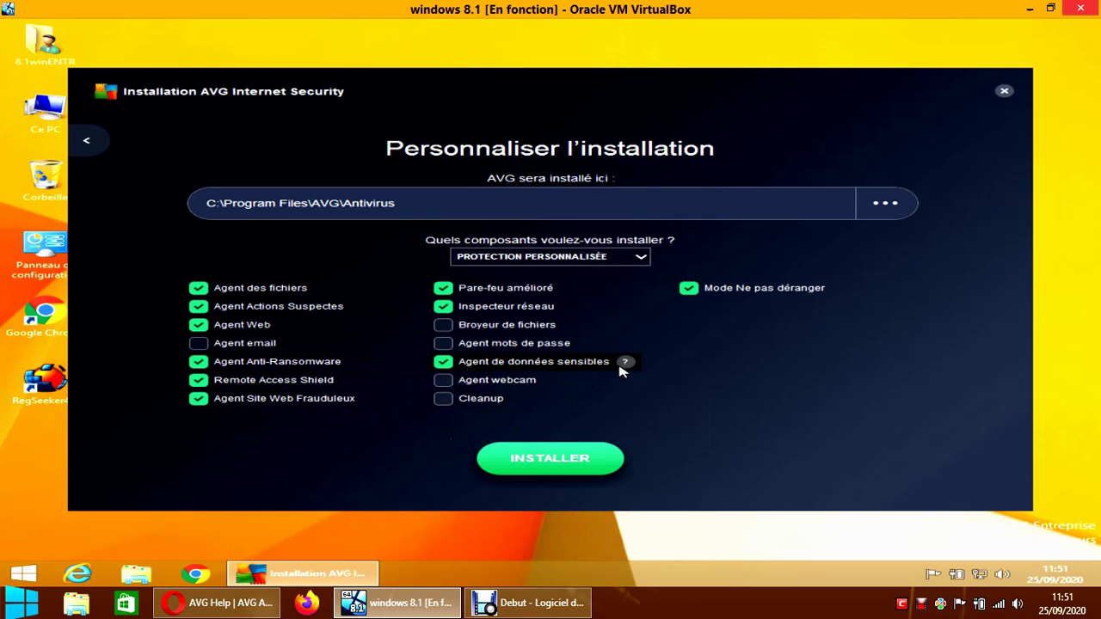
mouse_move(625, 366)
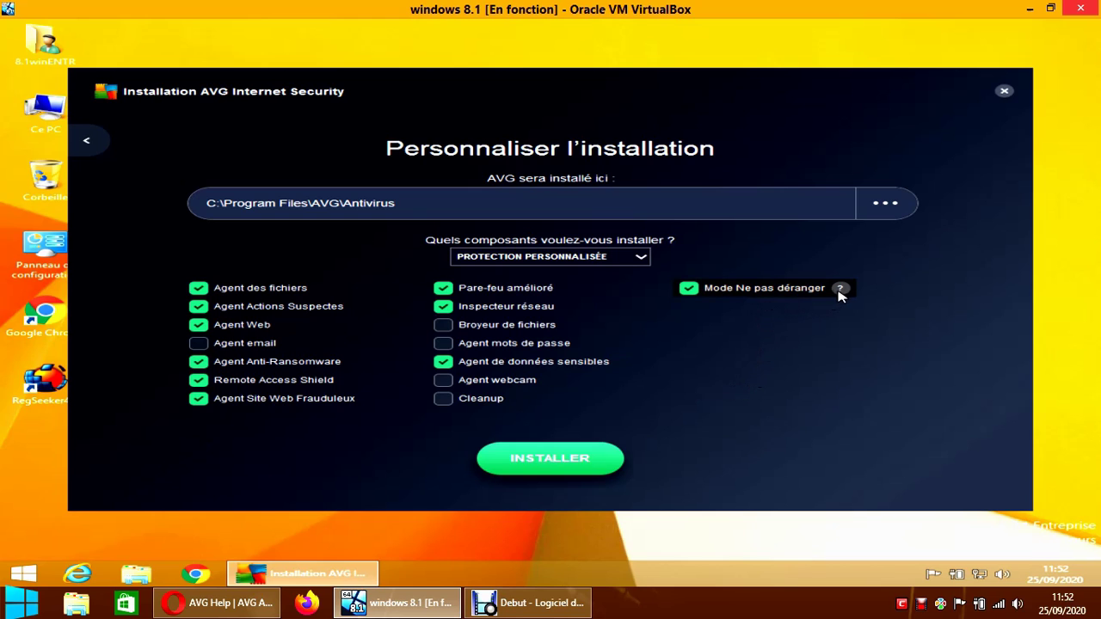
mouse_move(840, 293)
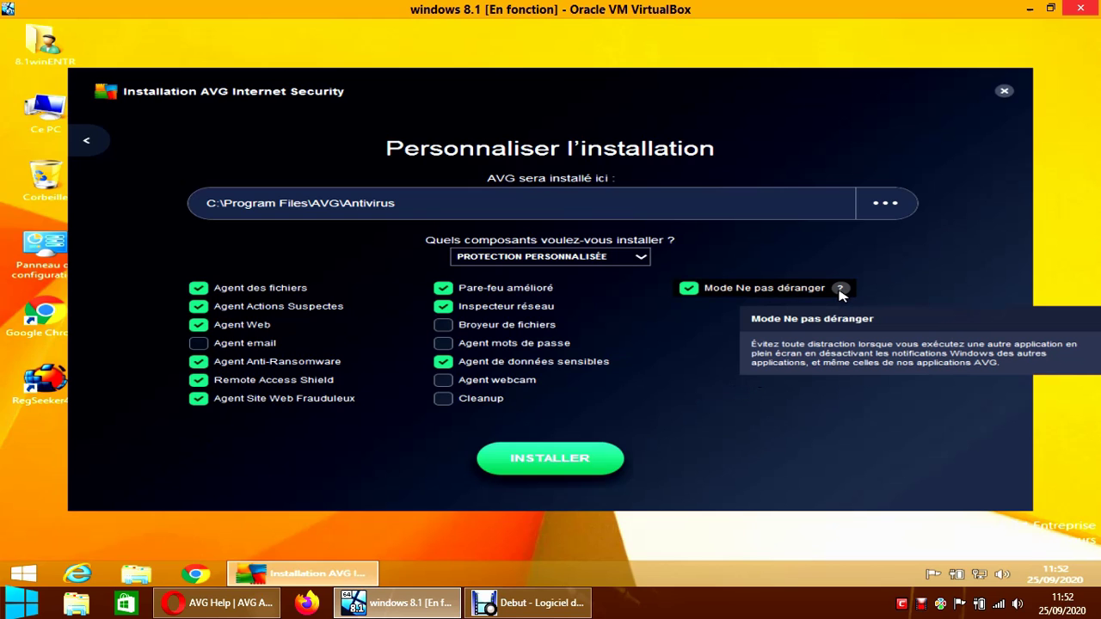
click(691, 291)
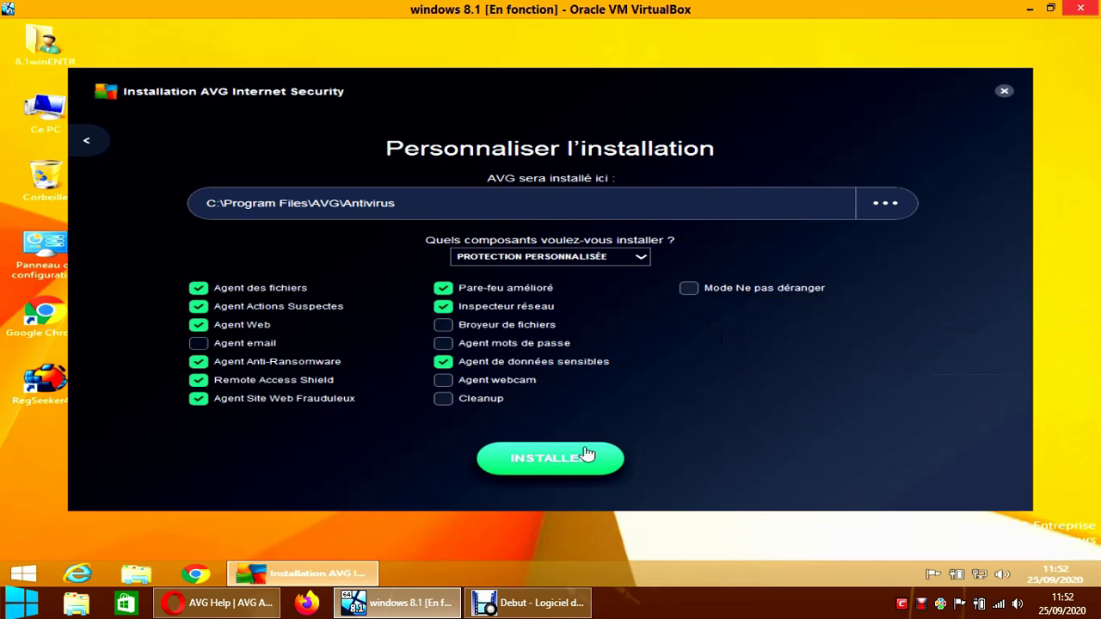
click(551, 462)
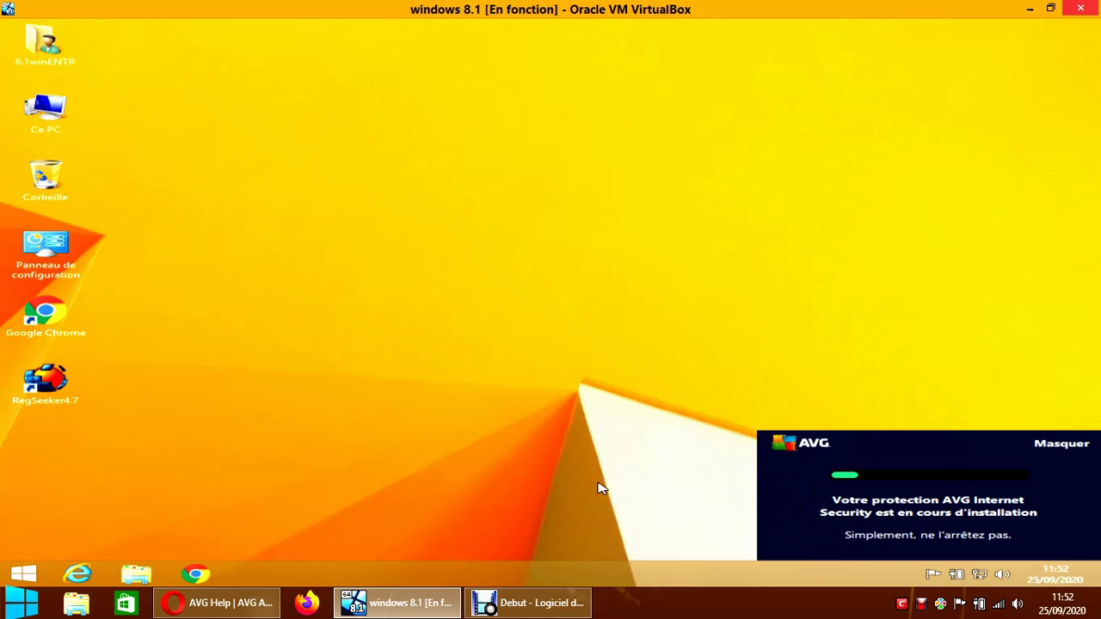
click(533, 604)
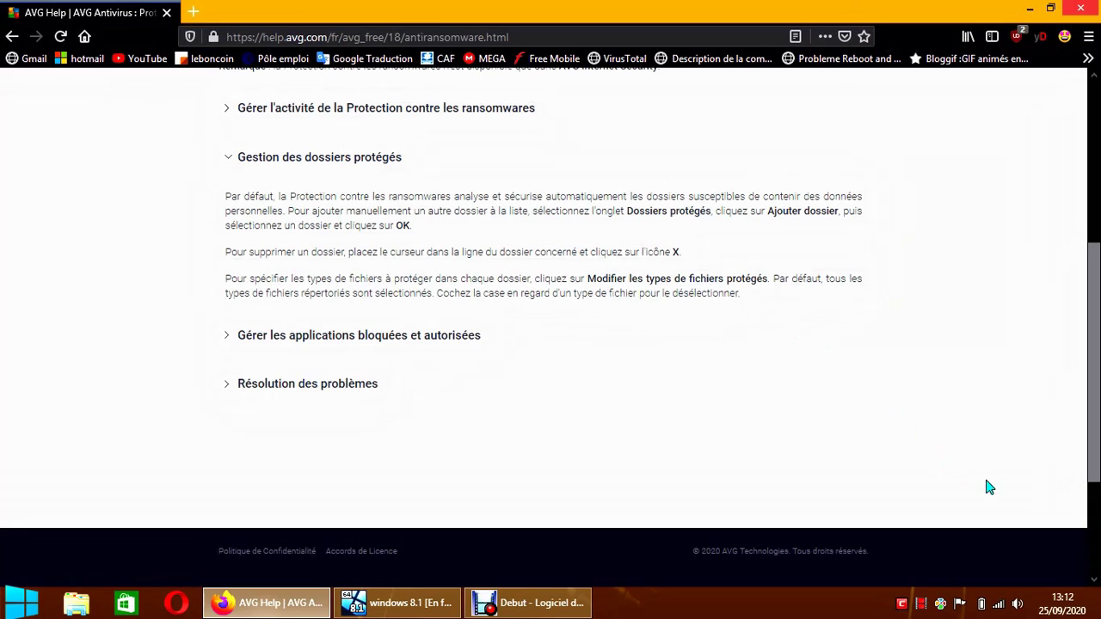
Step: Raise the system playback volume slightly and close the volume control
click(1017, 604)
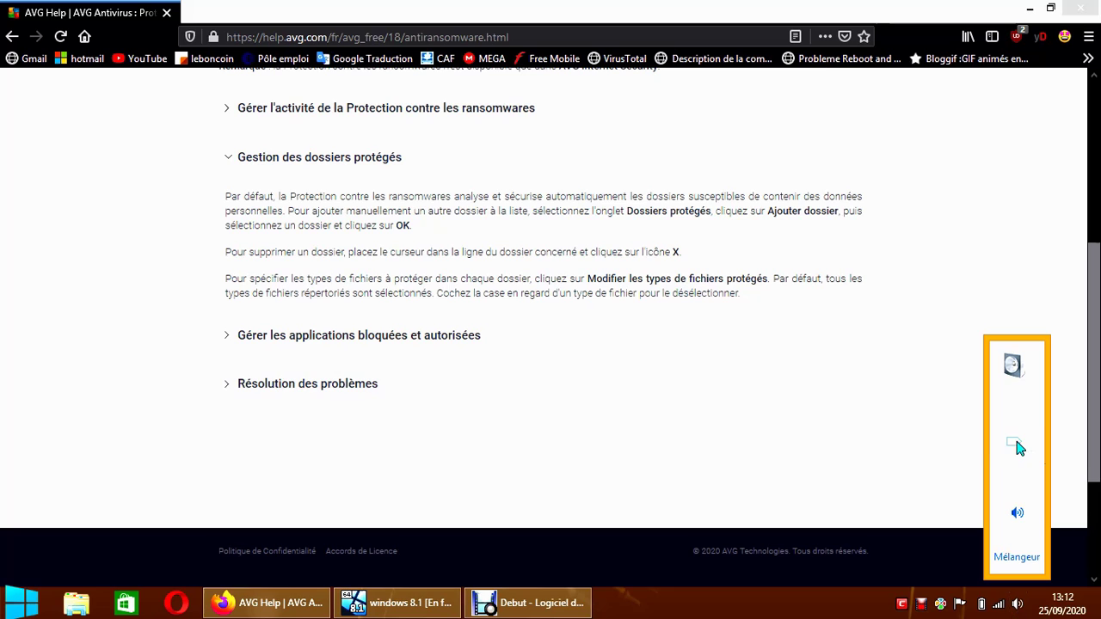
drag(1015, 444, 1017, 422)
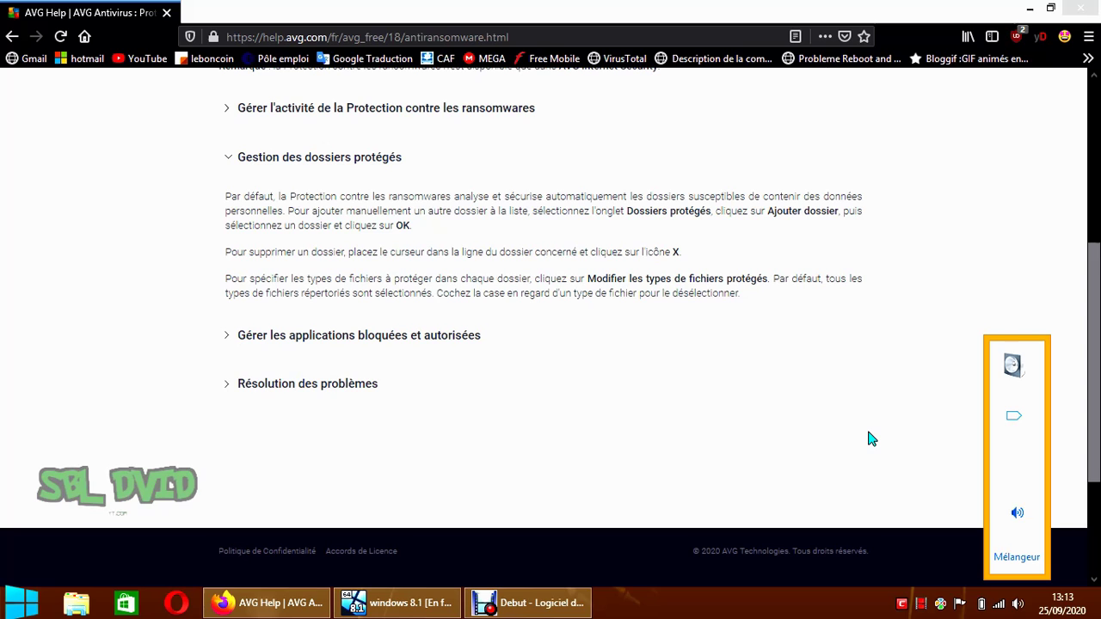
click(724, 444)
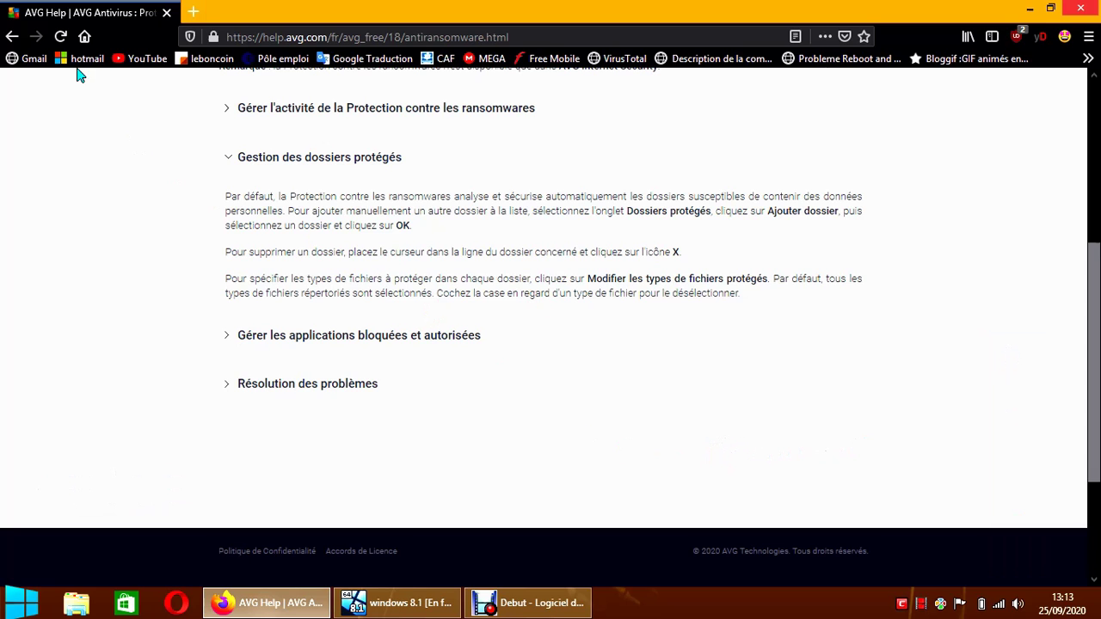
Step: Return to the Google results, rerun the search for "AVG protection des dossiers" and open the AVG article on protecting private documents
click(13, 37)
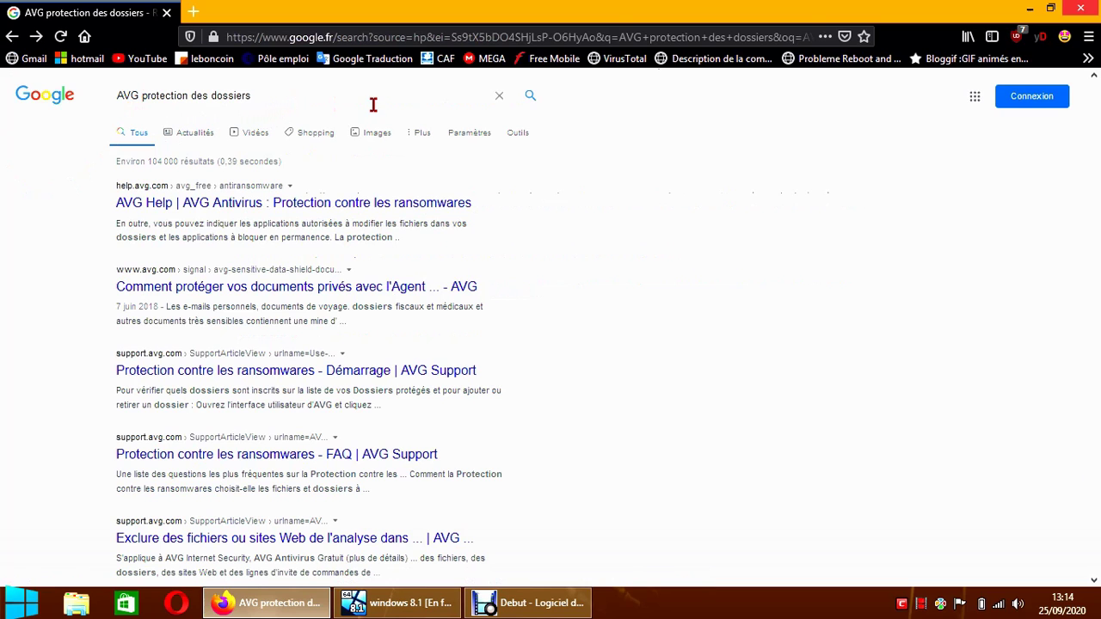
click(531, 96)
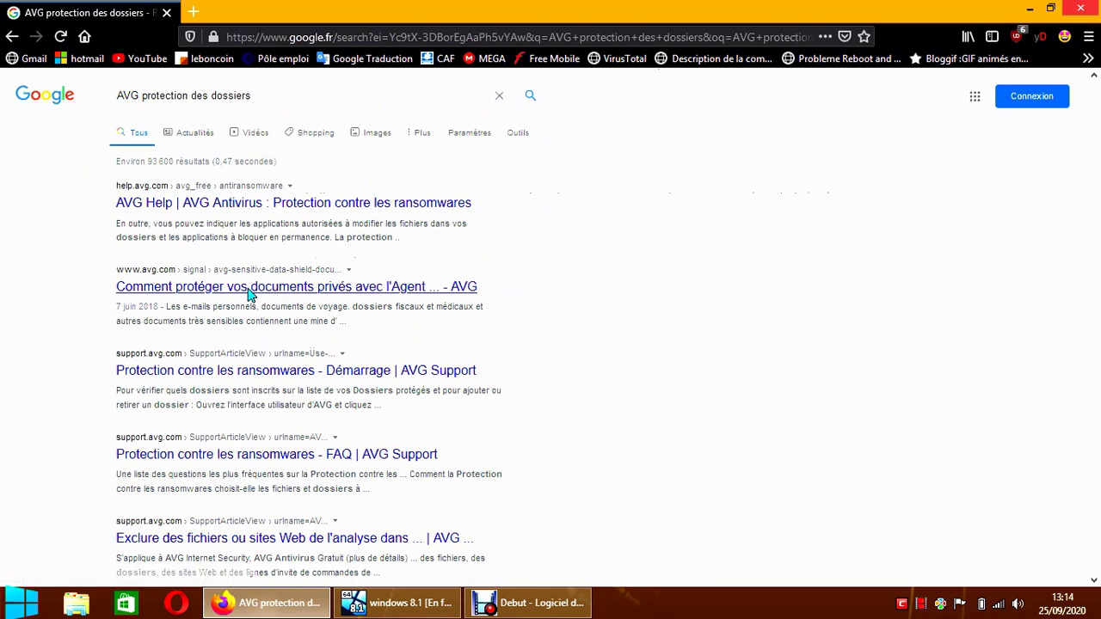
click(386, 298)
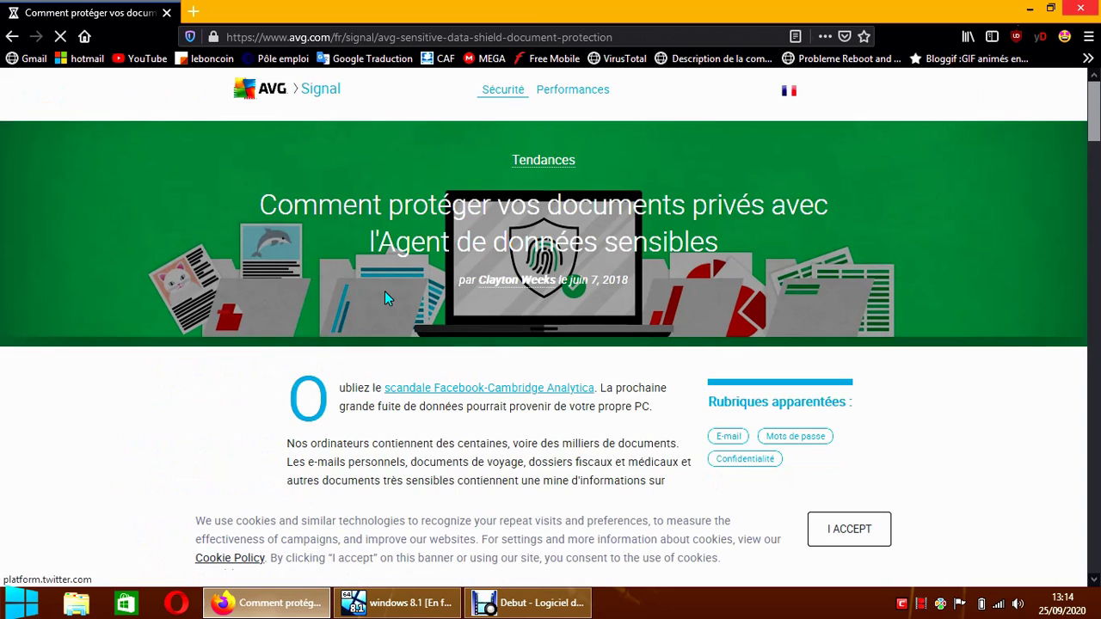
Step: Accept the article's cookies and read through to the section presenting the Agent de données sensibles
scroll(384, 297, down, 2)
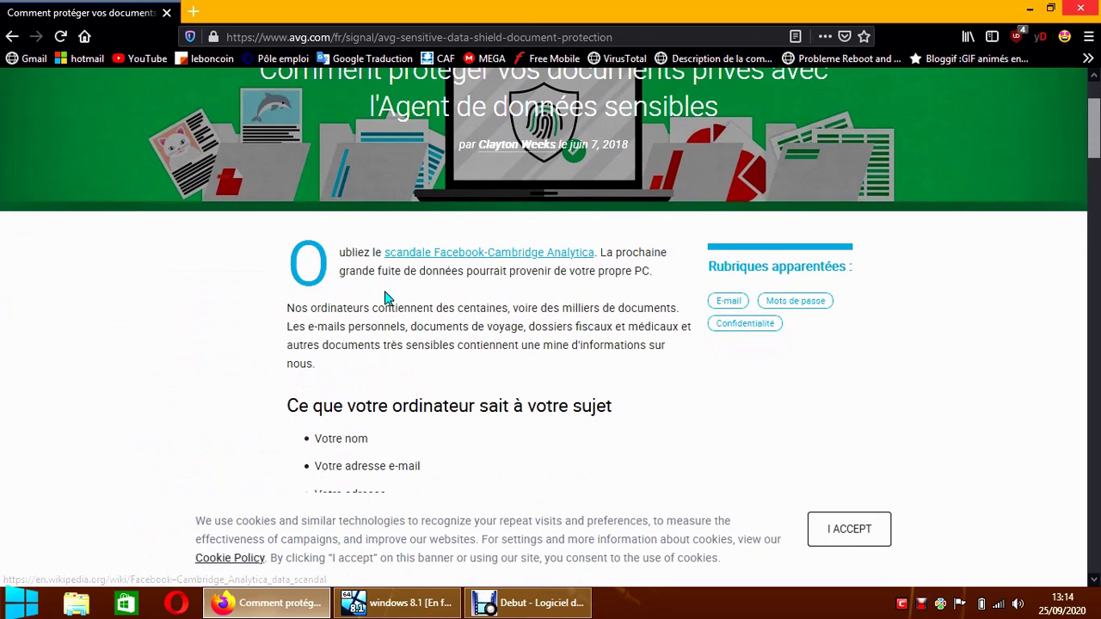
click(827, 527)
scroll(805, 439, down, 1)
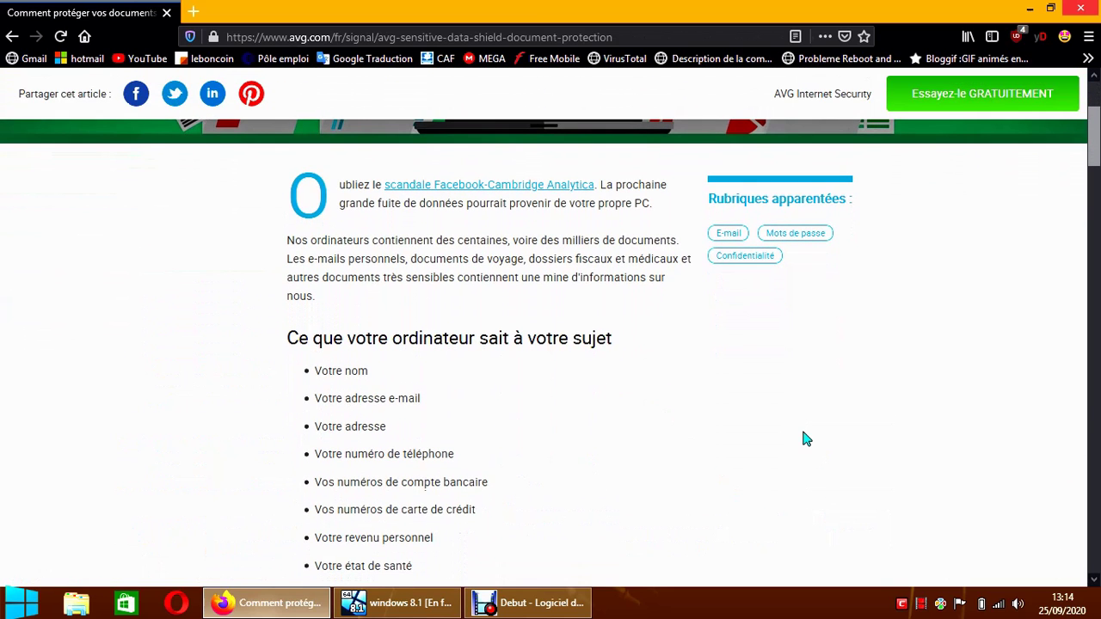
scroll(793, 399, down, 5)
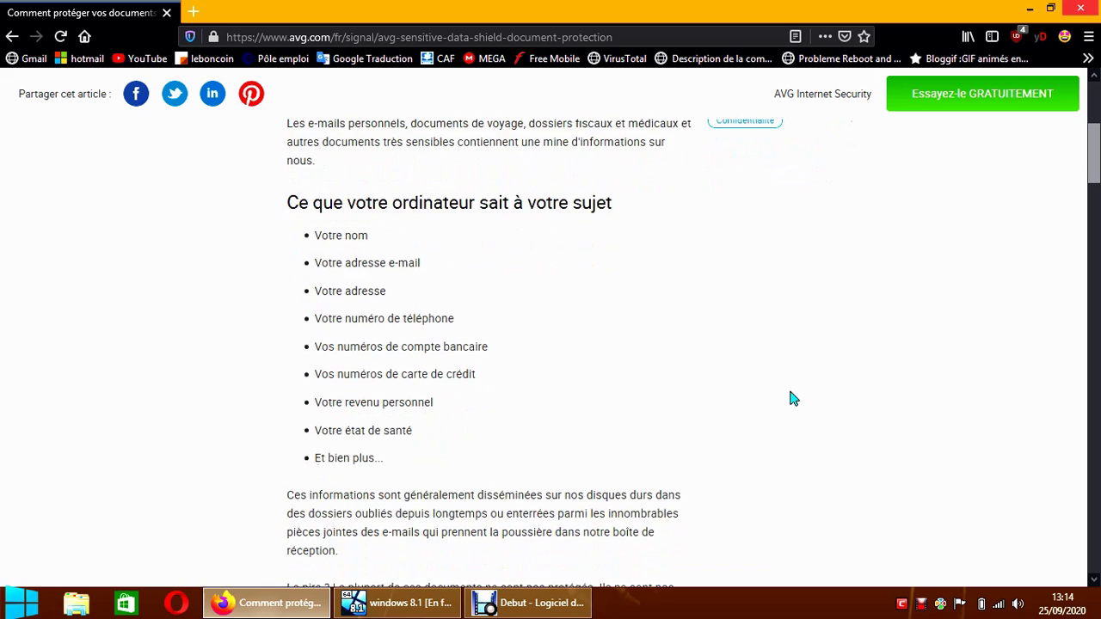
scroll(793, 399, down, 1)
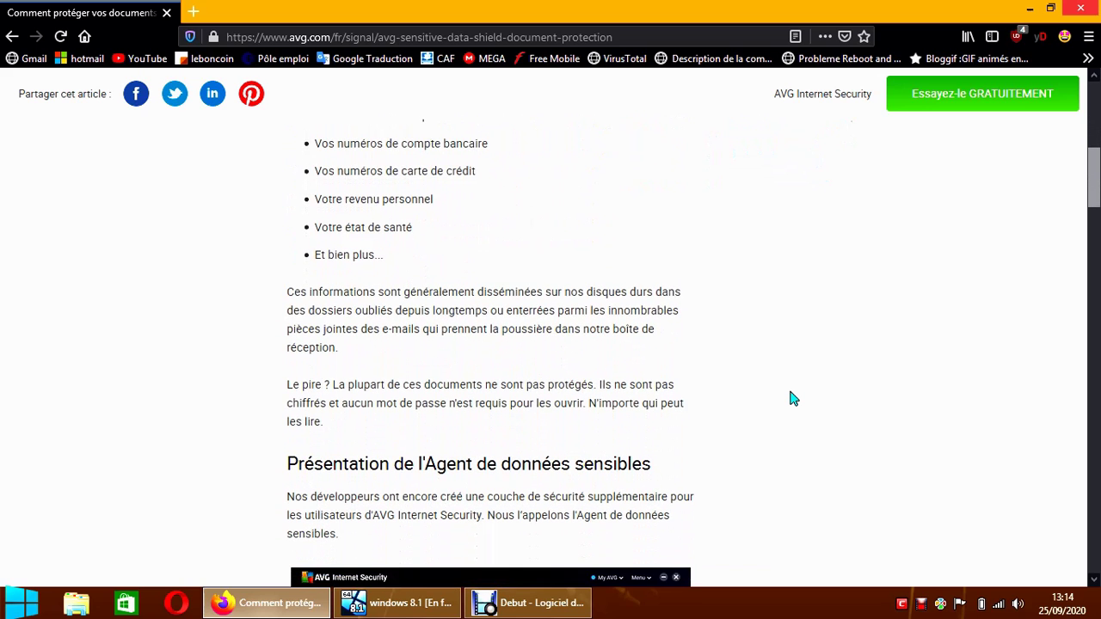
scroll(793, 399, down, 3)
scroll(793, 399, down, 2)
scroll(788, 386, up, 5)
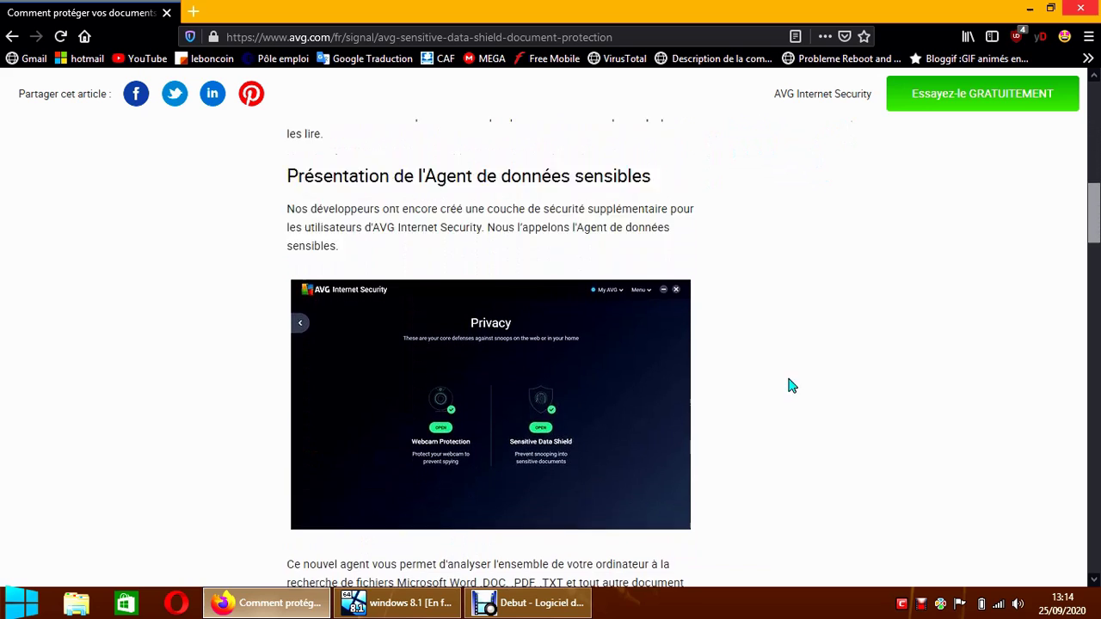
Step: Open the AVG Help page on ransomware protection from the search results and read its expanded Gestion des dossiers protégés section
click(12, 36)
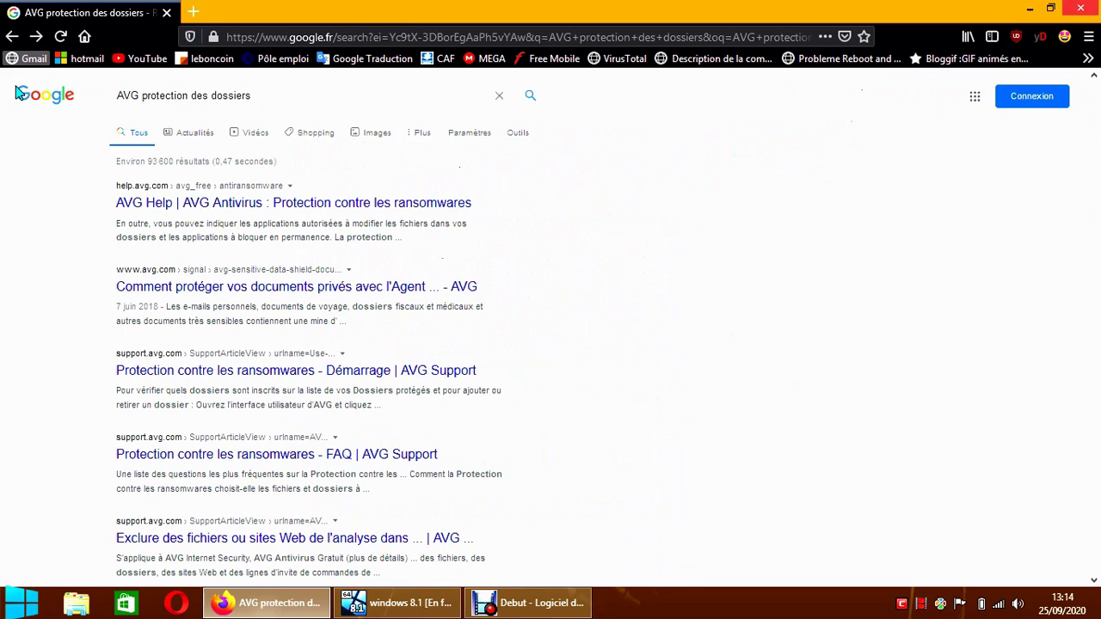
click(251, 206)
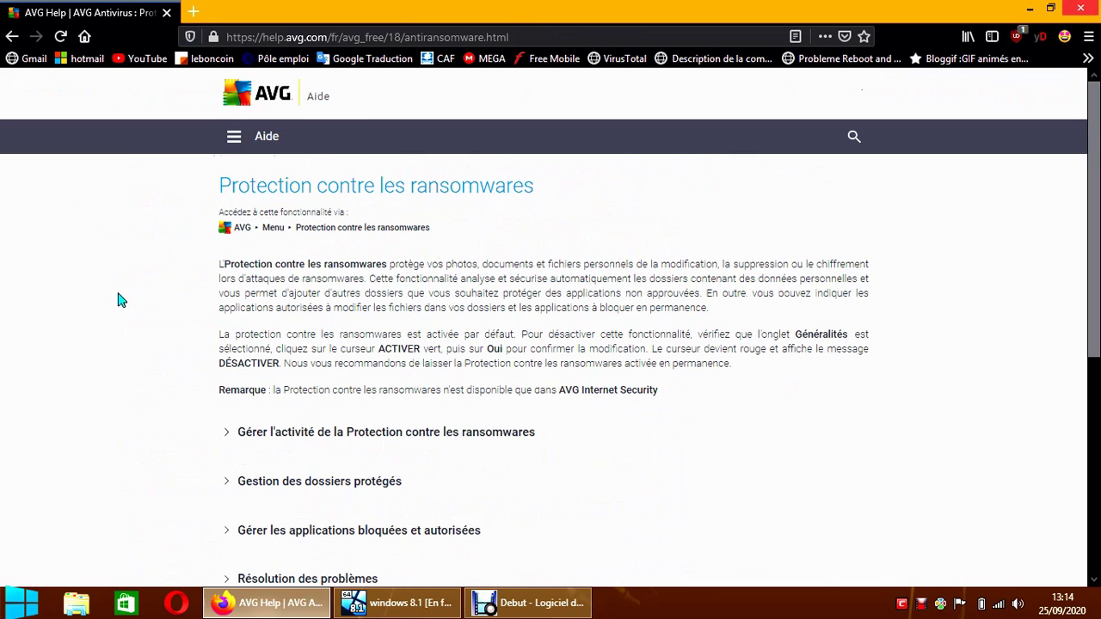
scroll(120, 299, down, 1)
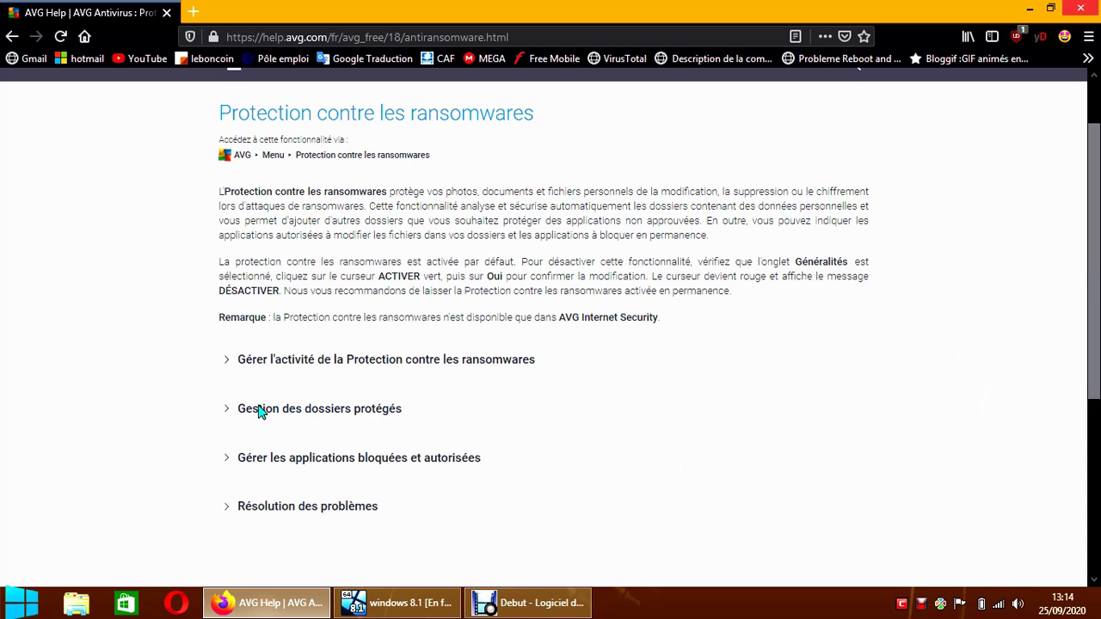
click(225, 409)
scroll(187, 410, down, 4)
scroll(232, 400, up, 1)
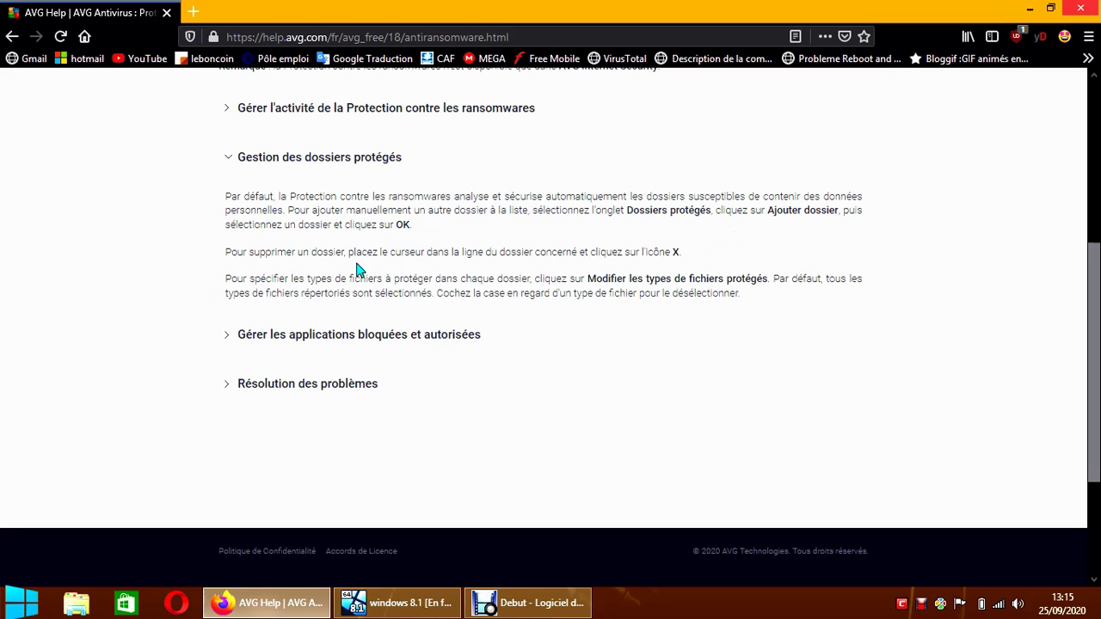
scroll(922, 354, up, 3)
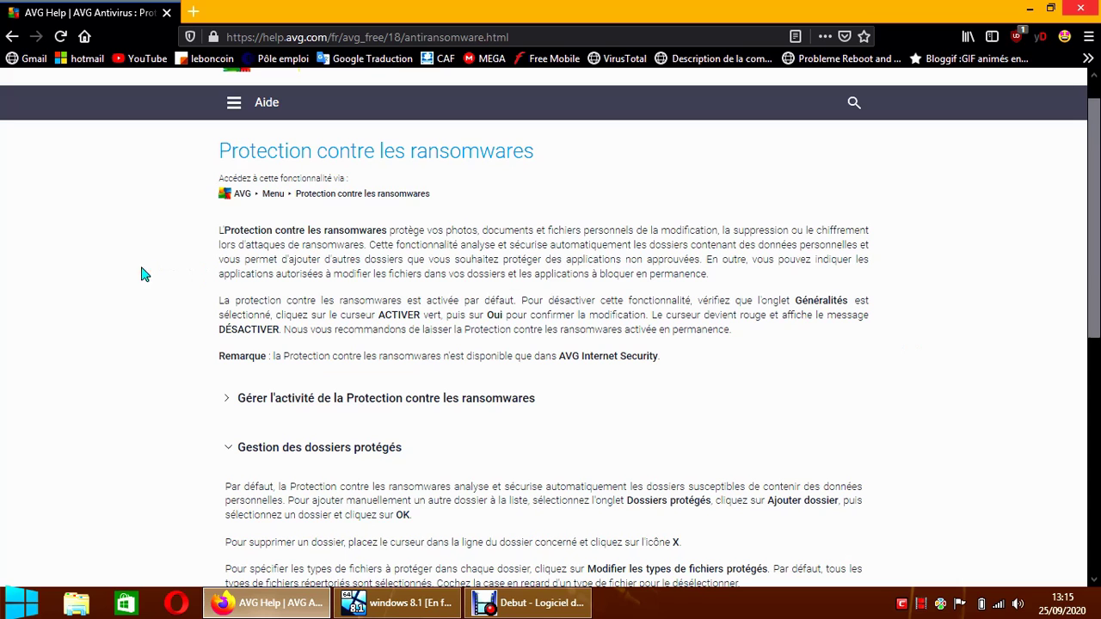
scroll(95, 259, down, 2)
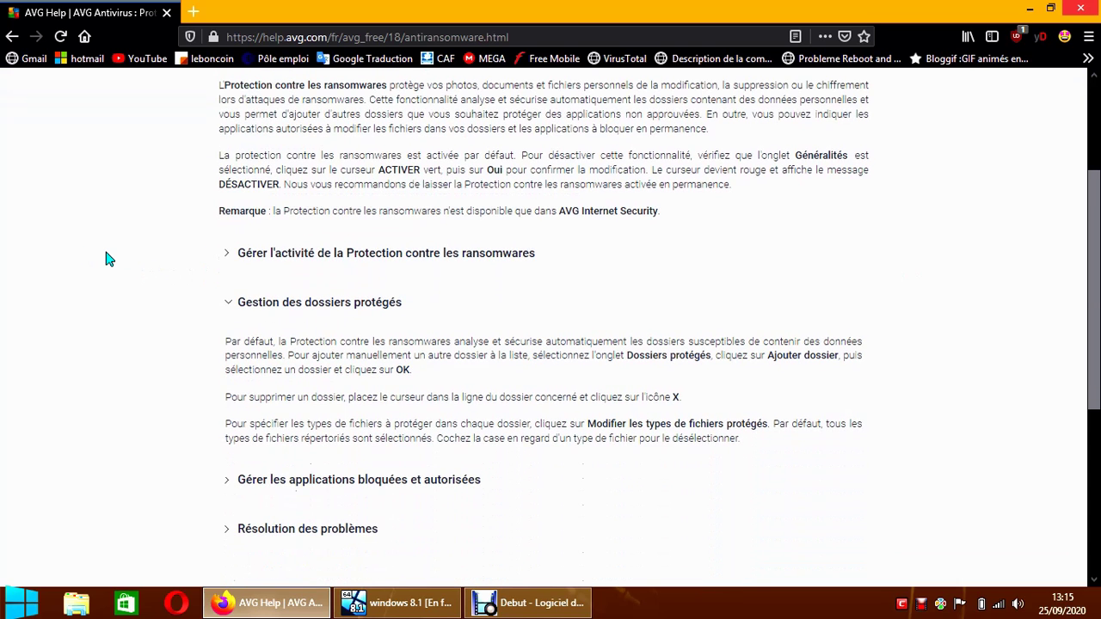
scroll(106, 258, up, 2)
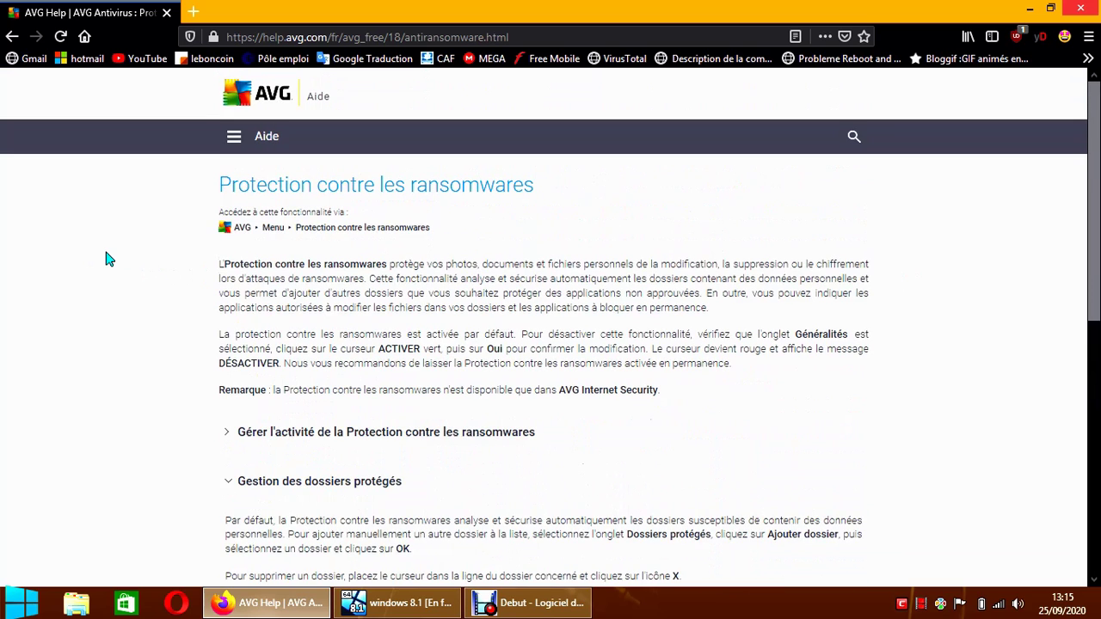
Step: Go through the AVG support site to the AVG Internet Security product page for PC and close the AVG Help page
click(265, 101)
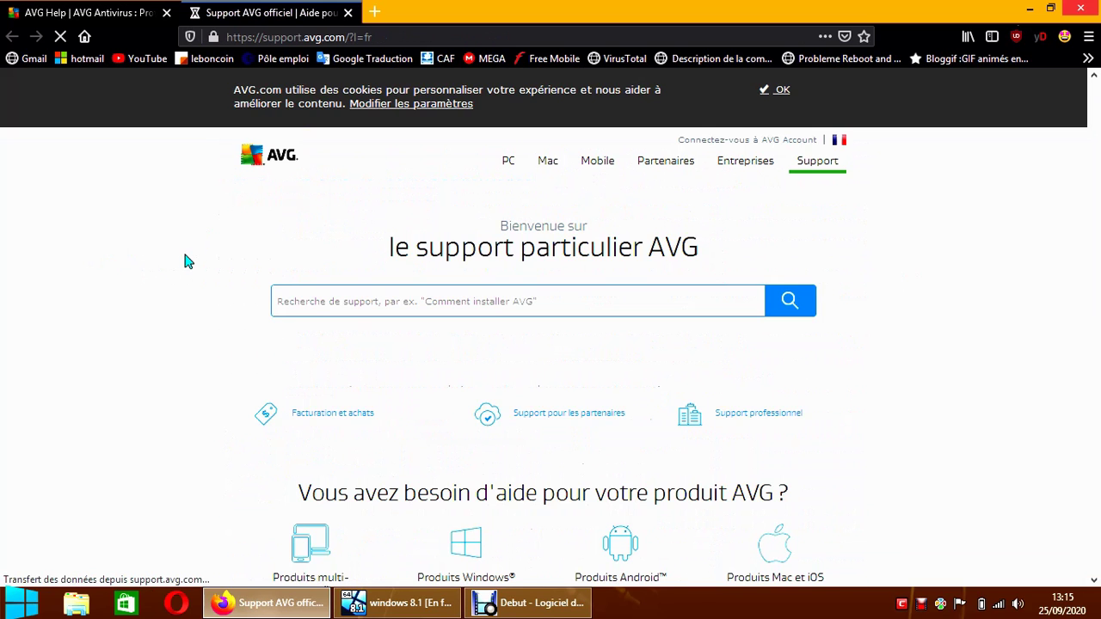
click(773, 95)
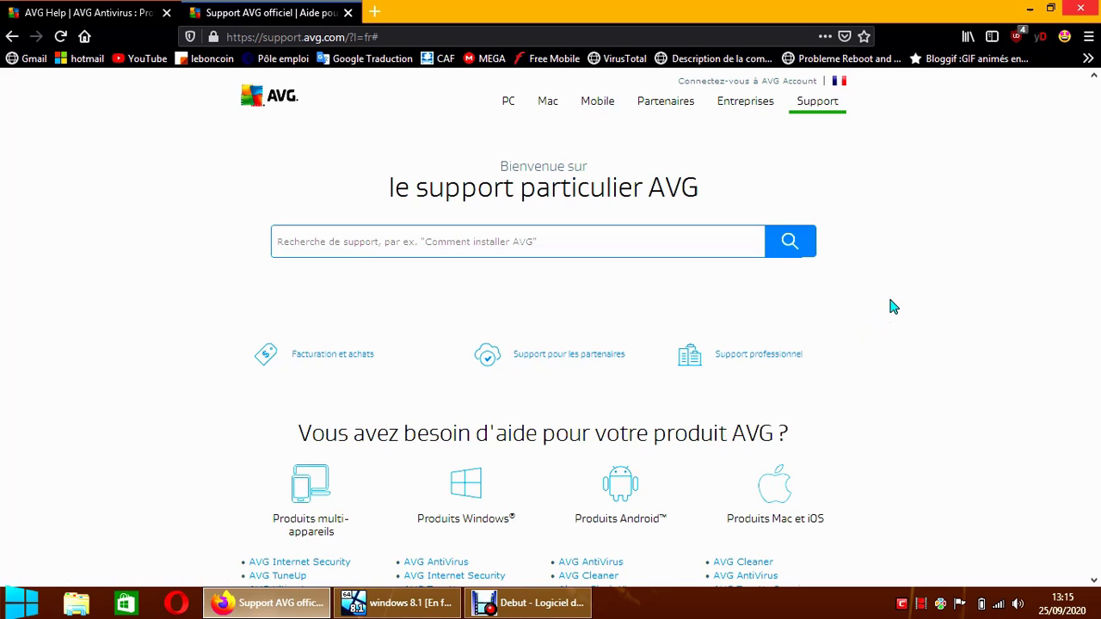
mouse_move(509, 105)
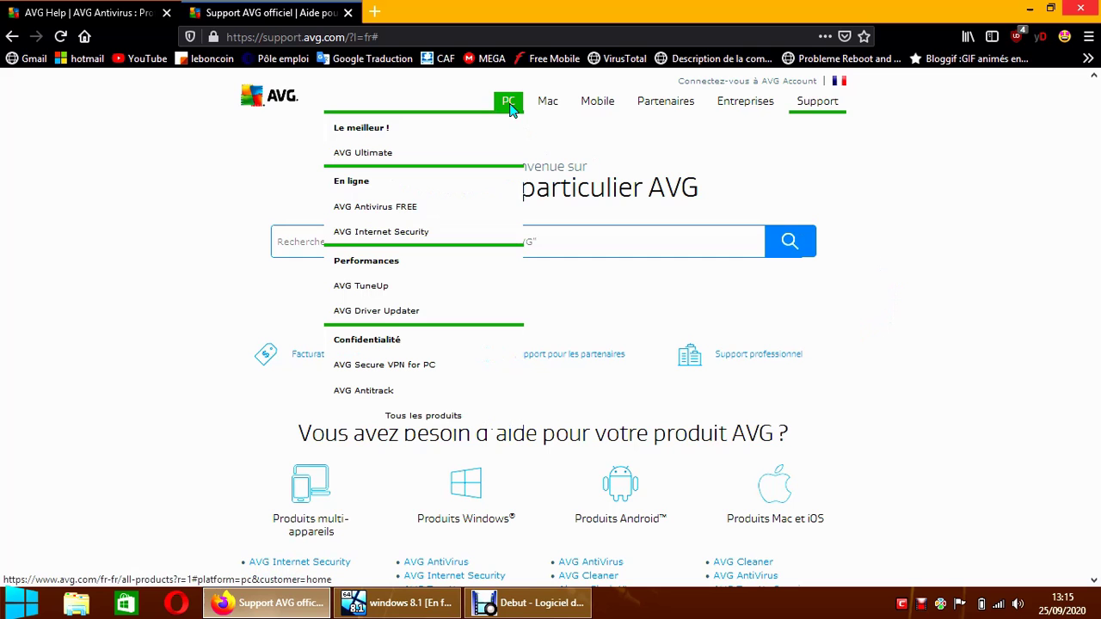
click(409, 239)
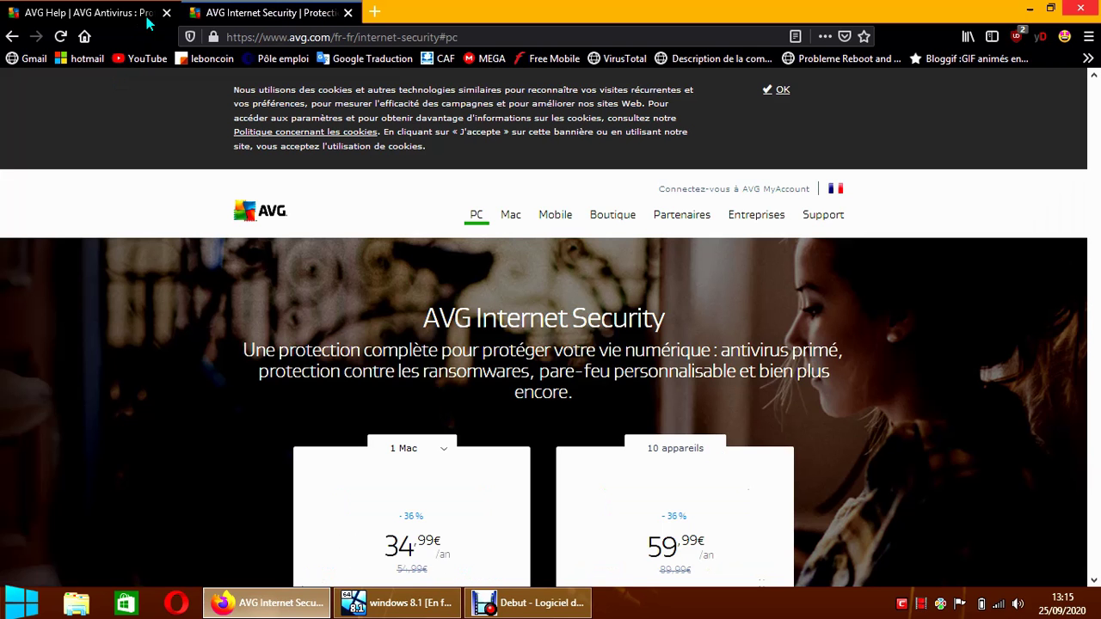
click(166, 13)
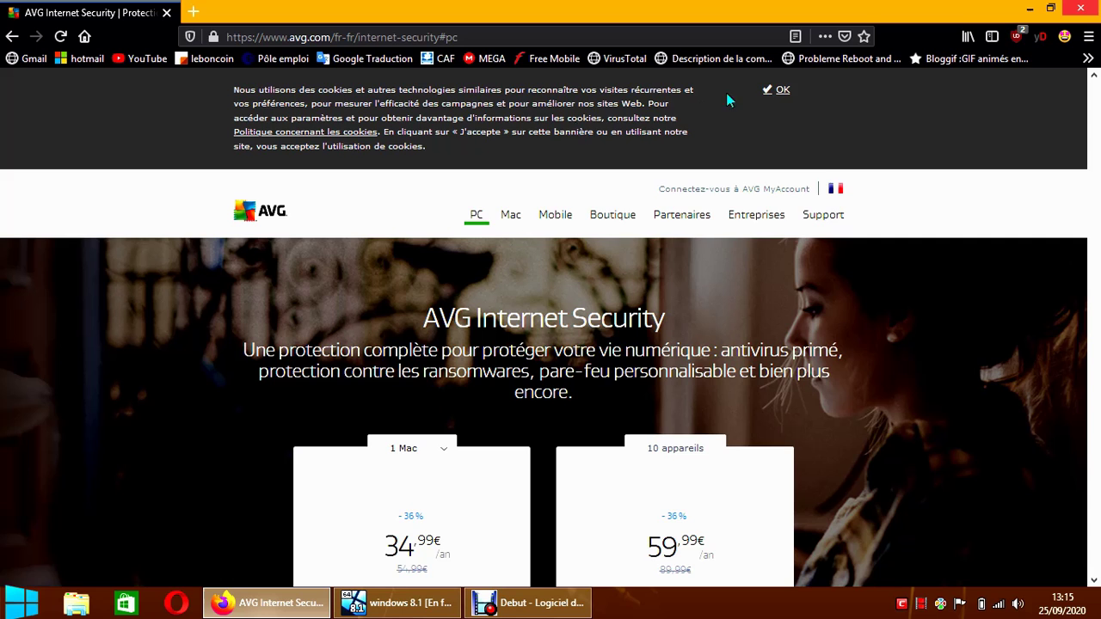
Step: Accept the product page's cookies and review the offers and the features under "Notre premier rempart pour votre PC"
click(777, 90)
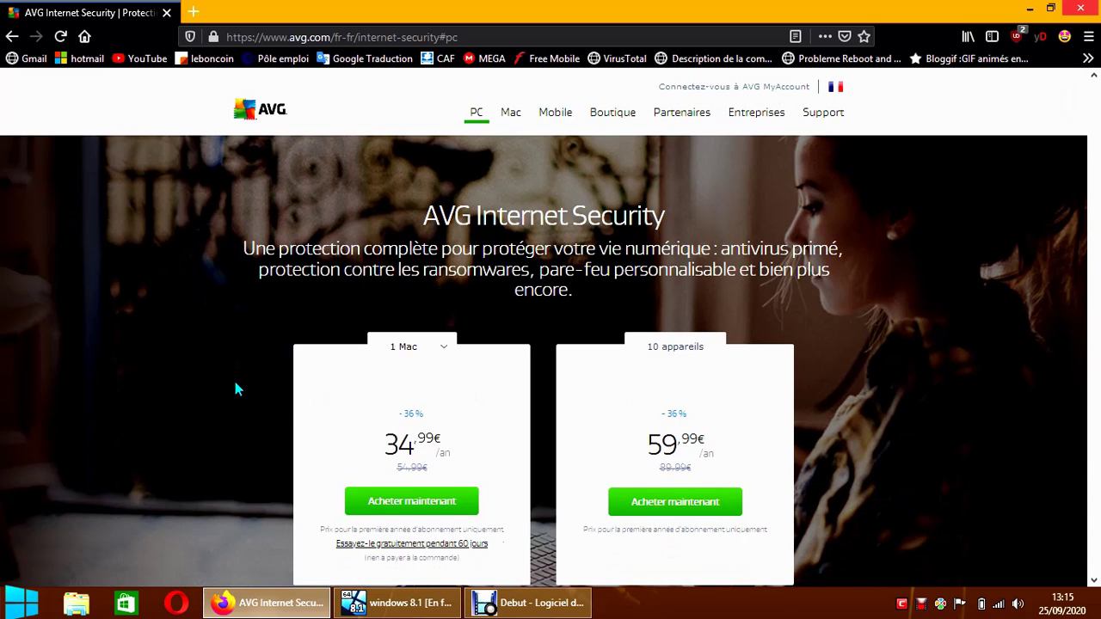
scroll(199, 351, down, 2)
scroll(196, 346, down, 2)
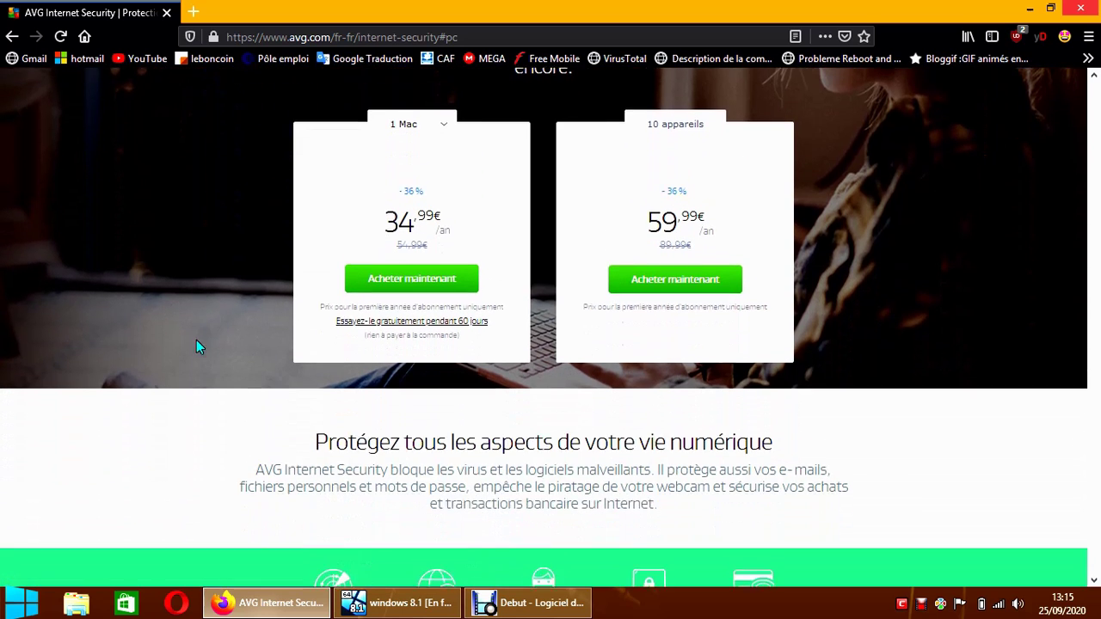
scroll(196, 346, down, 2)
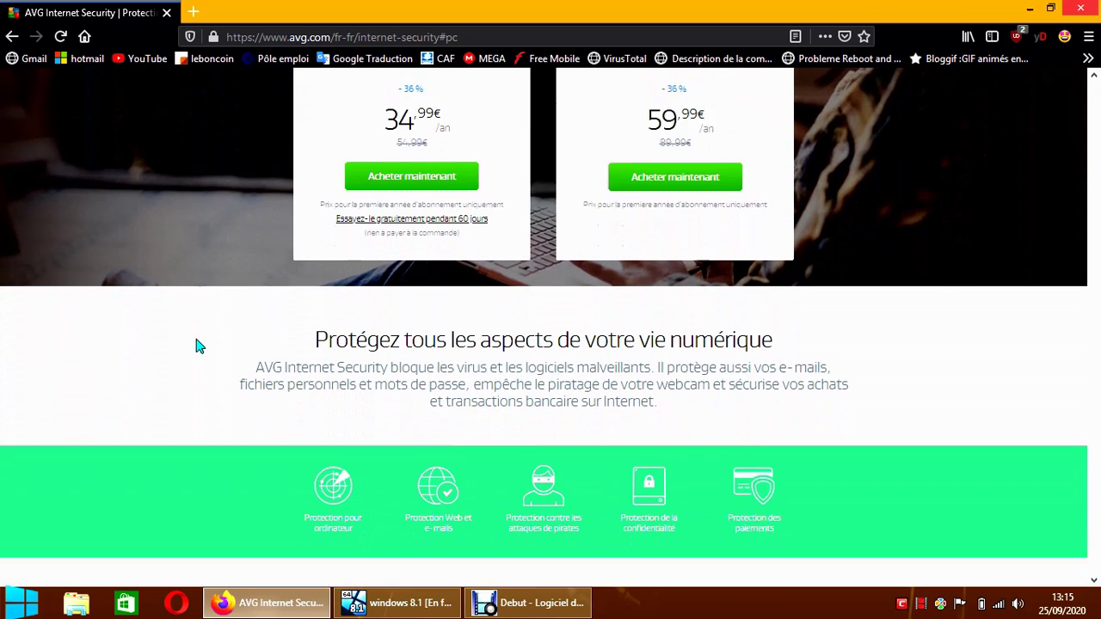
scroll(198, 346, down, 1)
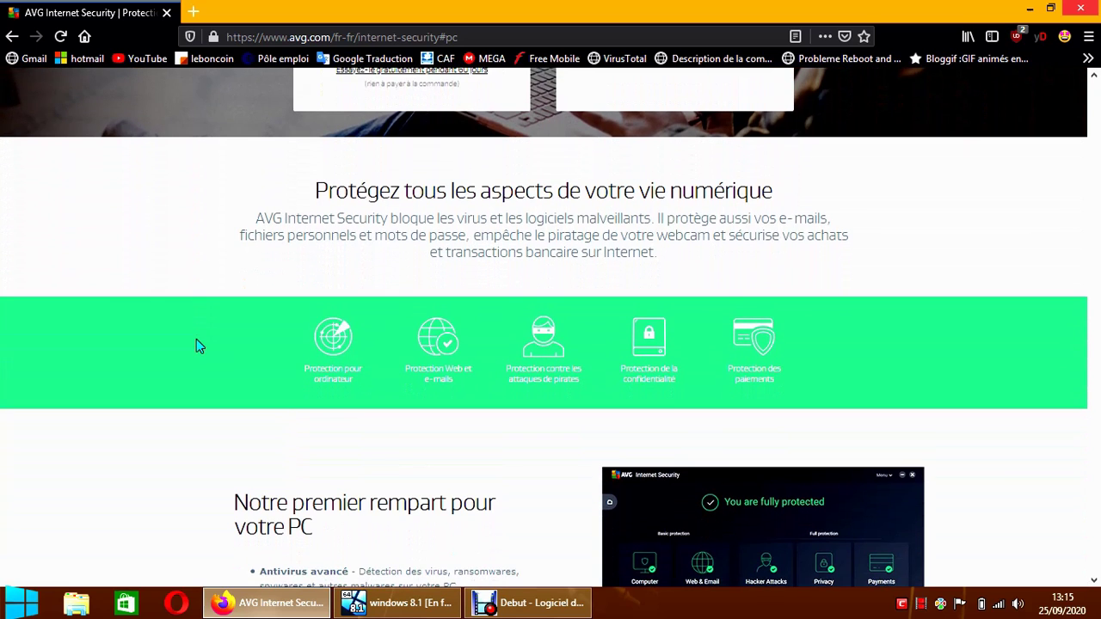
scroll(196, 346, down, 2)
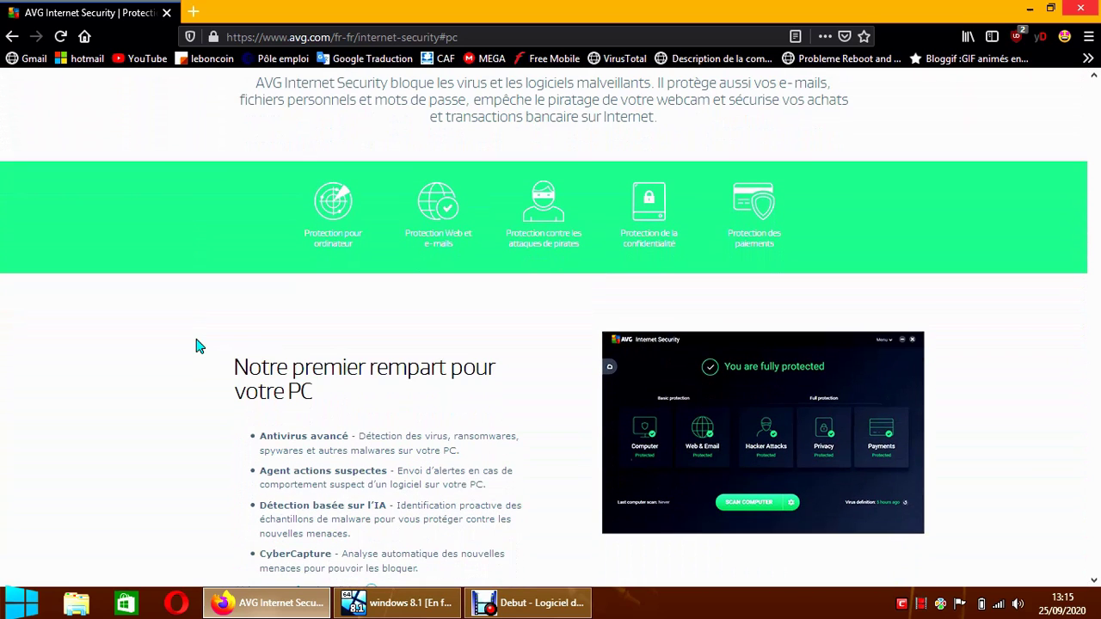
scroll(196, 346, down, 2)
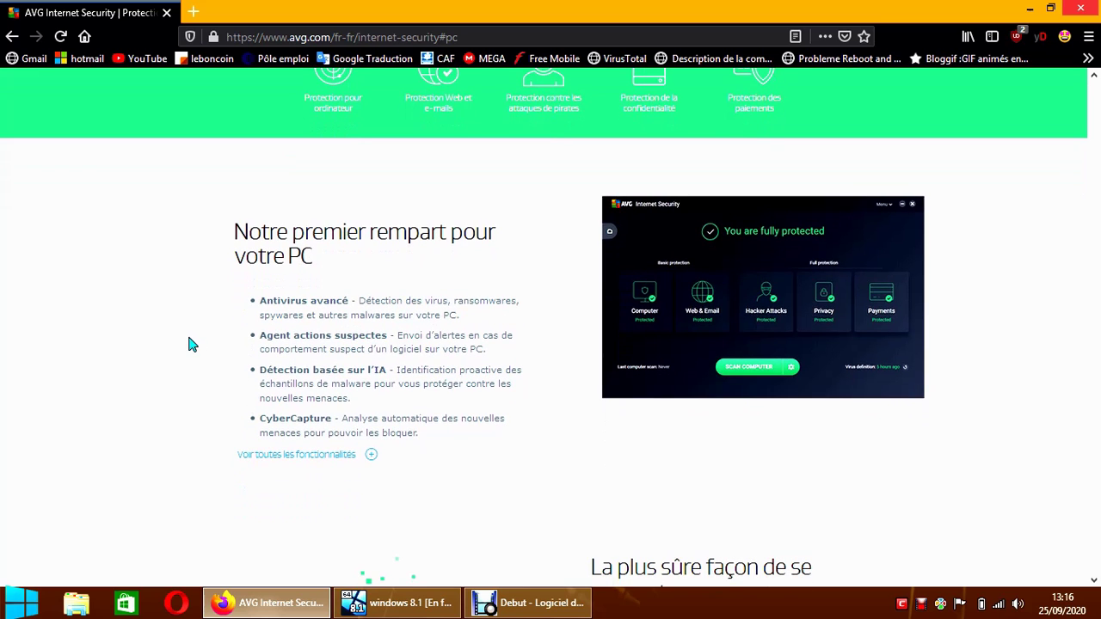
Step: Expand the complete feature list under "Notre premier rempart pour votre PC" and read it through
scroll(191, 351, down, 1)
scroll(191, 351, down, 1)
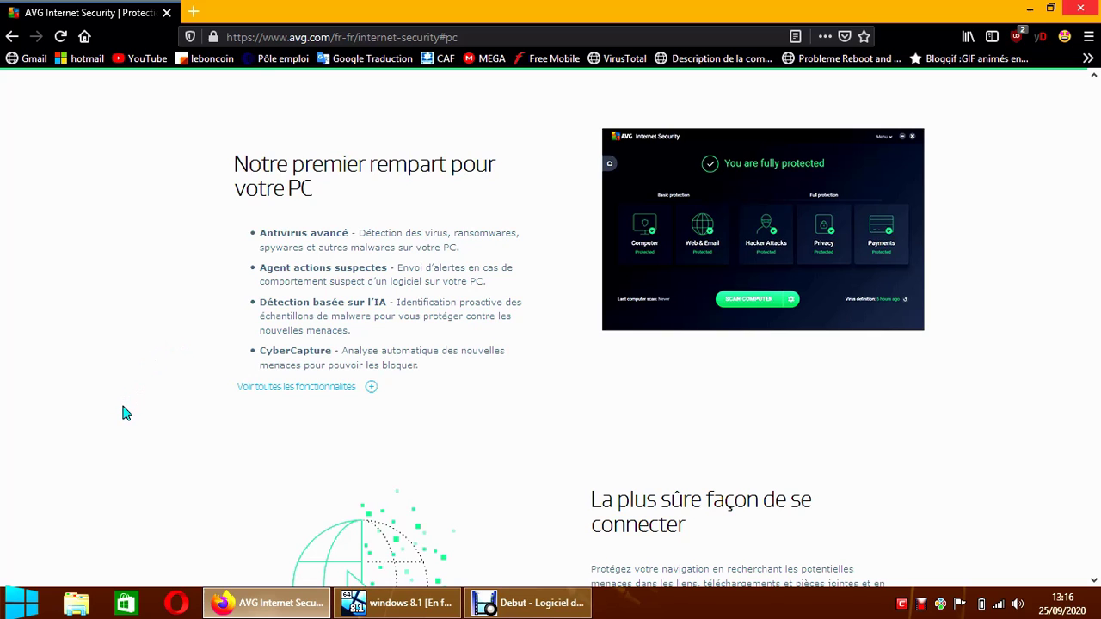
click(298, 394)
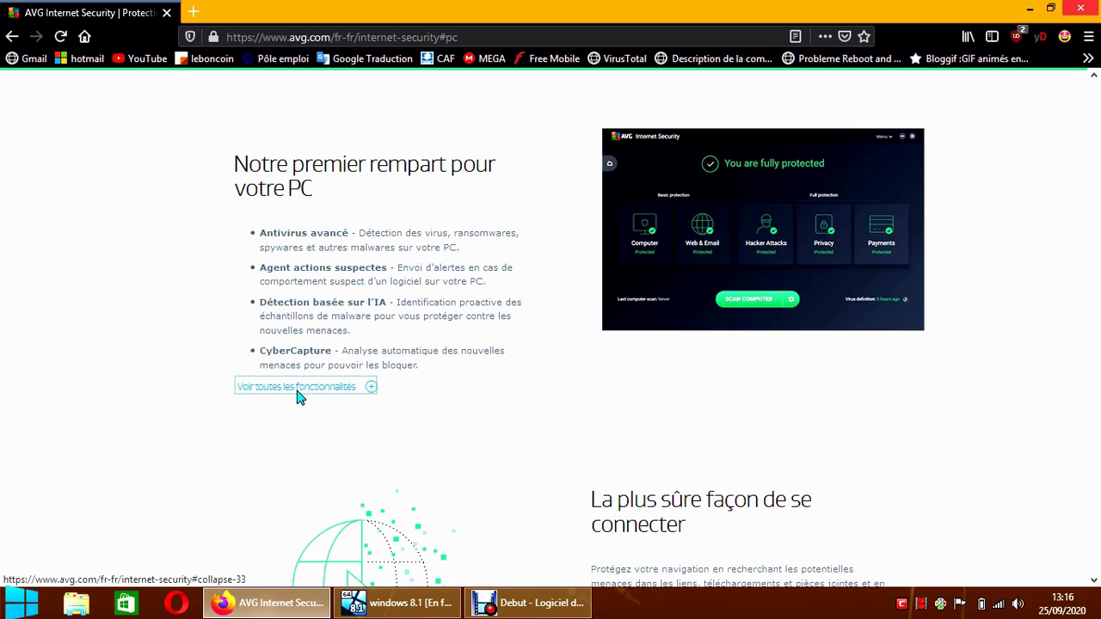
scroll(191, 322, down, 1)
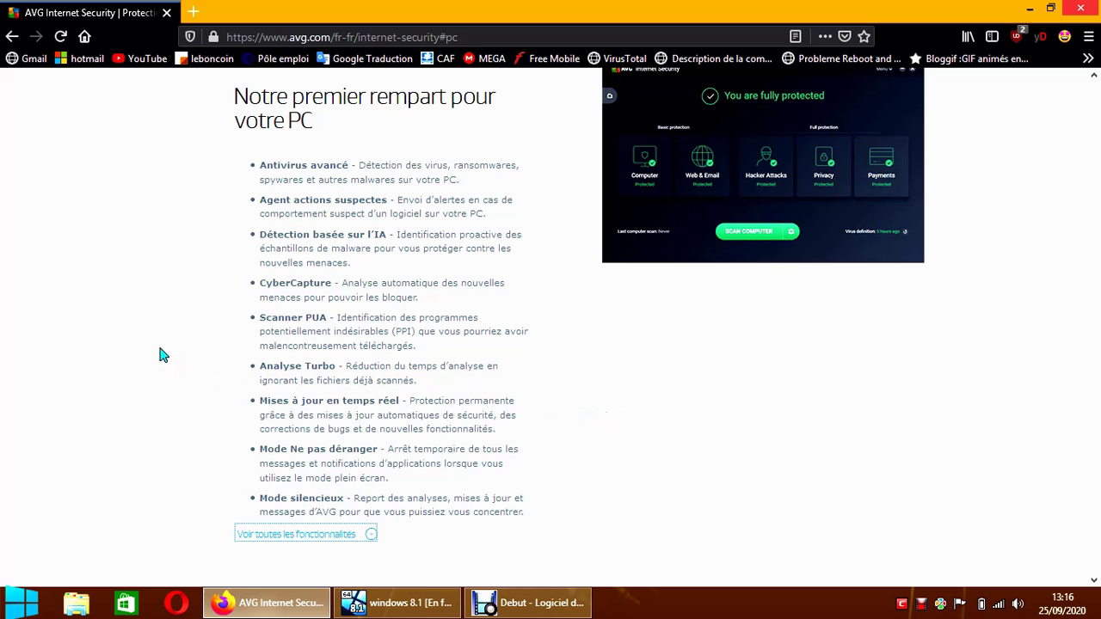
Step: Open the AVG Ultimate product page for PC and read its Internet Security, TuneUp and VPN Secure descriptions
scroll(161, 355, up, 10)
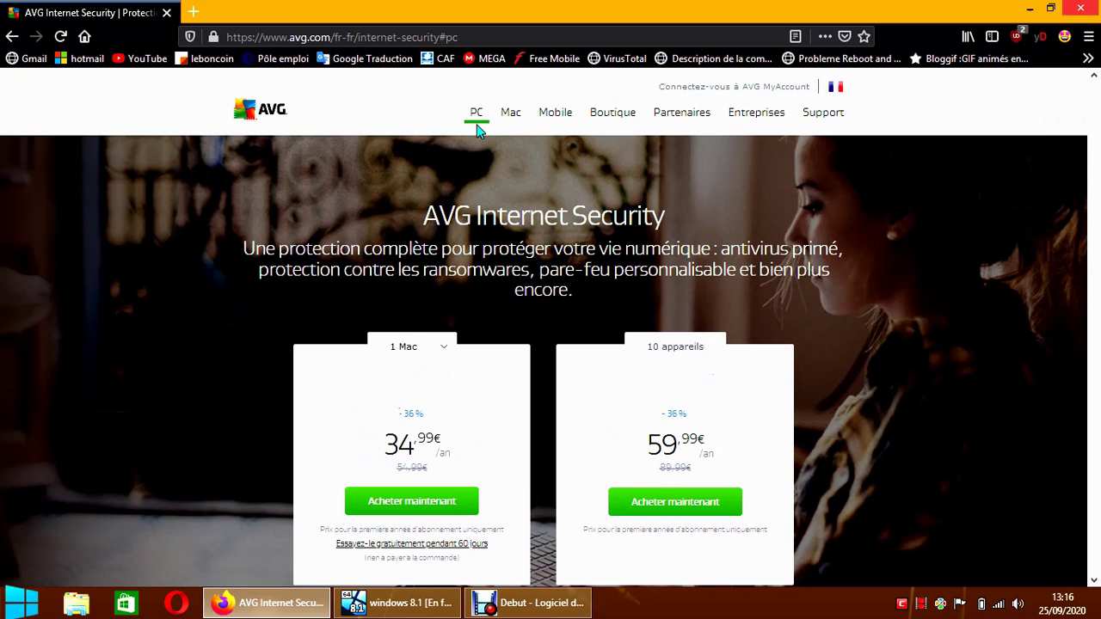
mouse_move(433, 142)
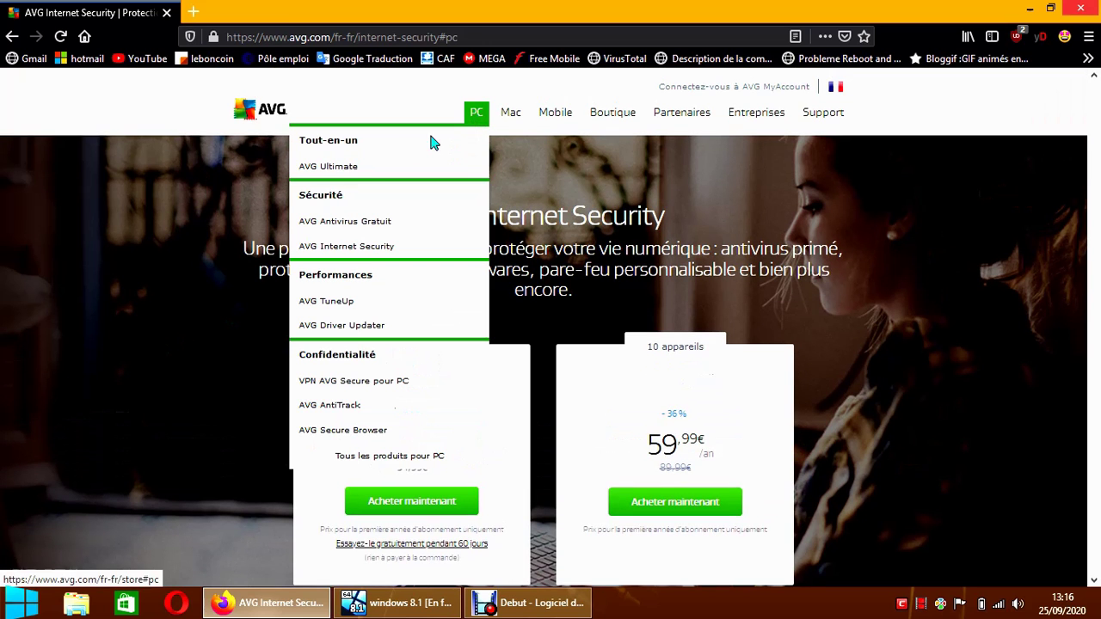
click(364, 168)
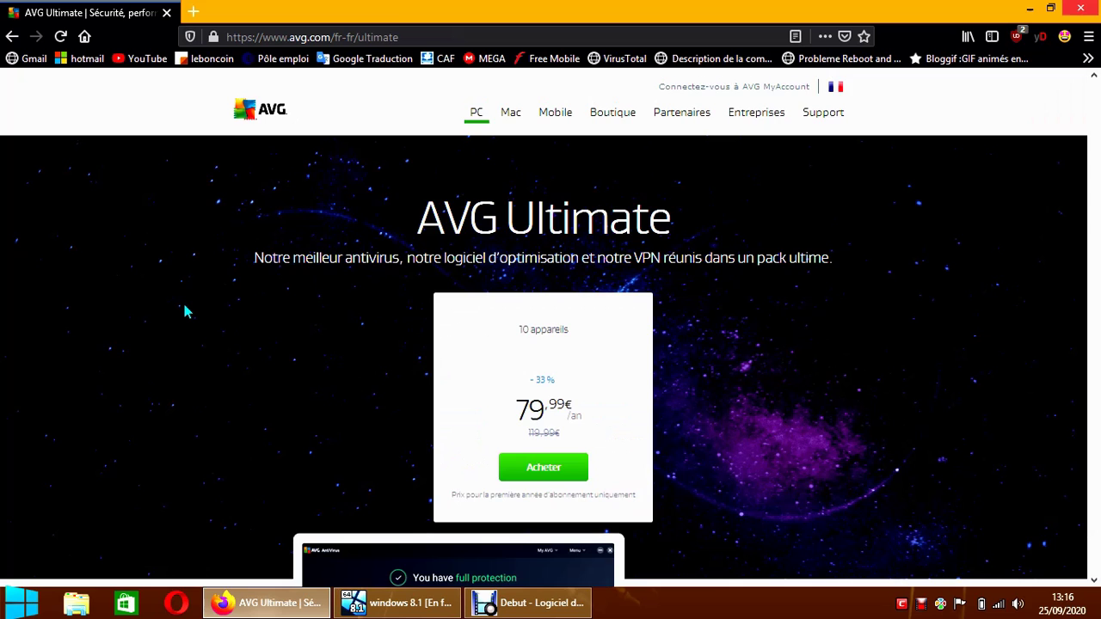
scroll(184, 311, down, 6)
scroll(184, 311, down, 4)
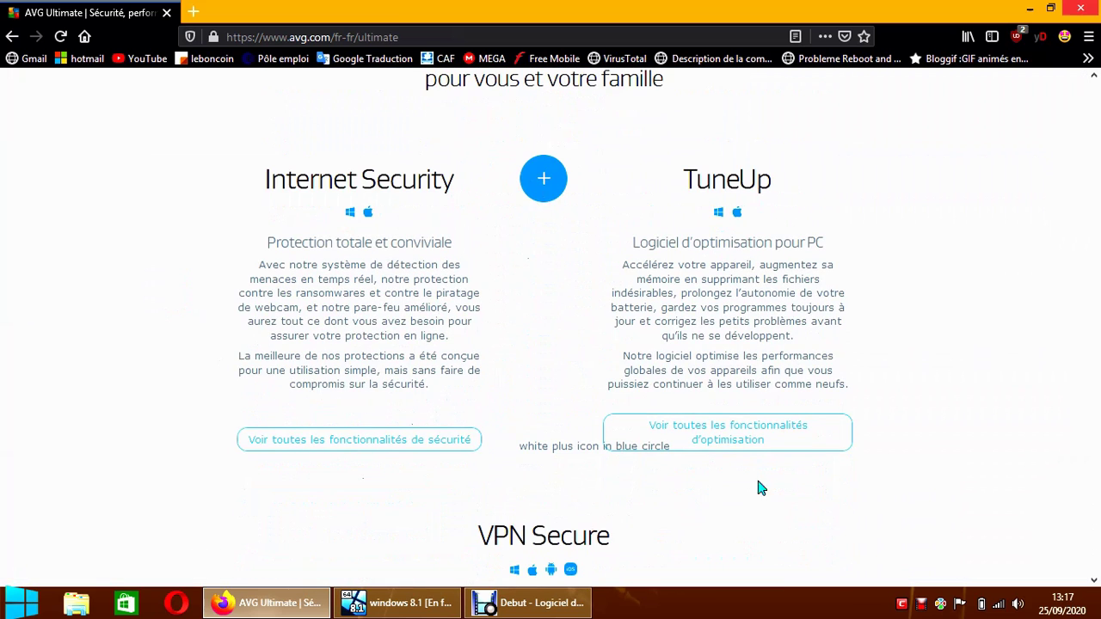
scroll(811, 477, down, 1)
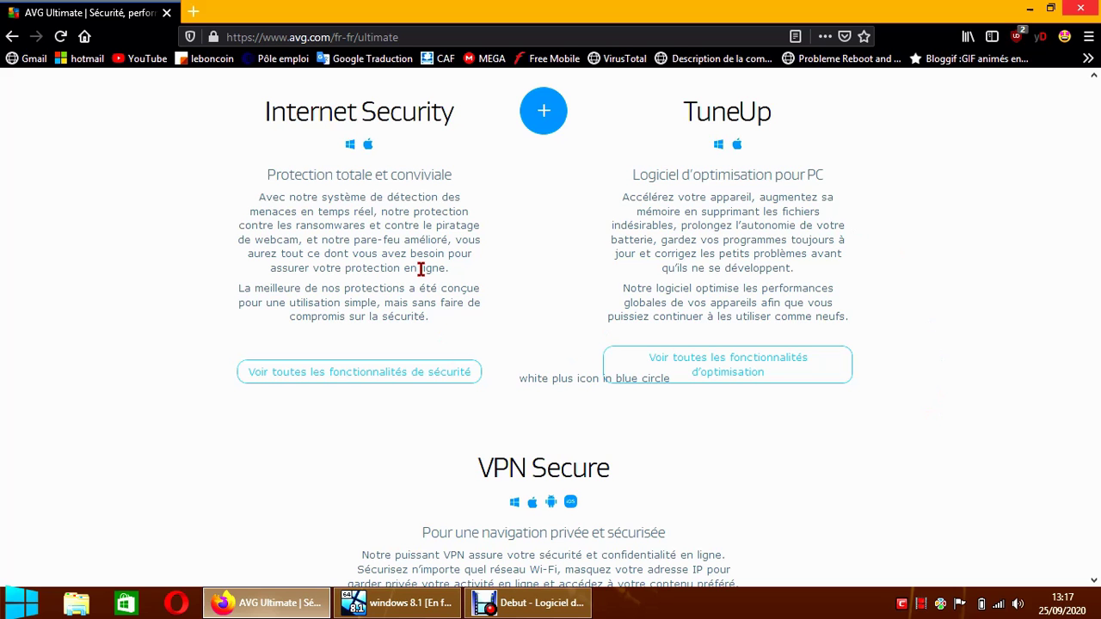
scroll(841, 408, down, 3)
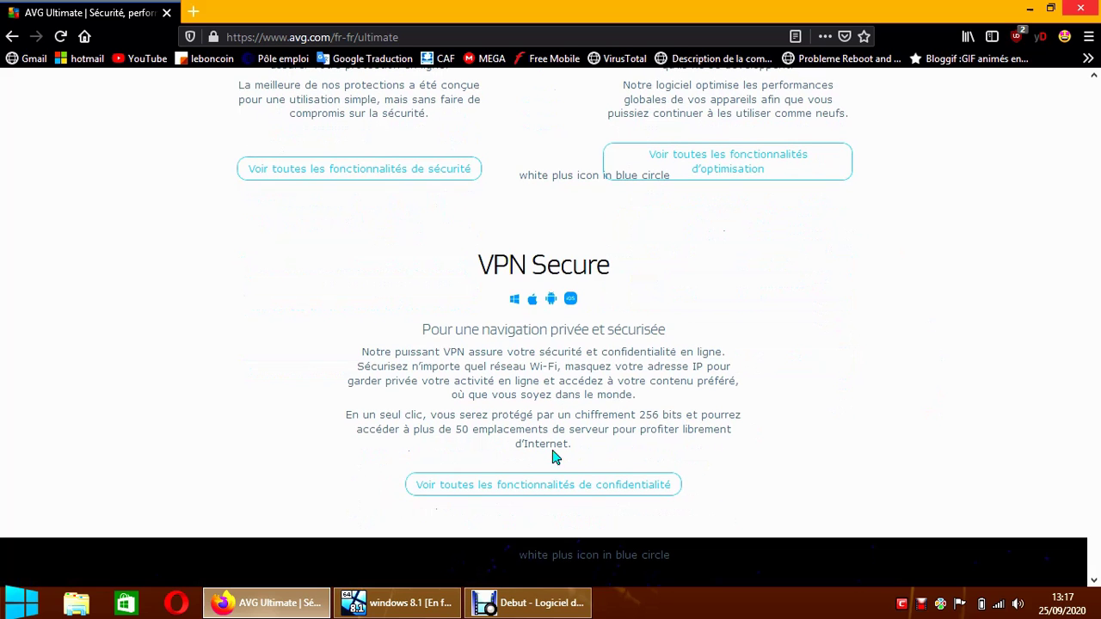
scroll(867, 449, up, 2)
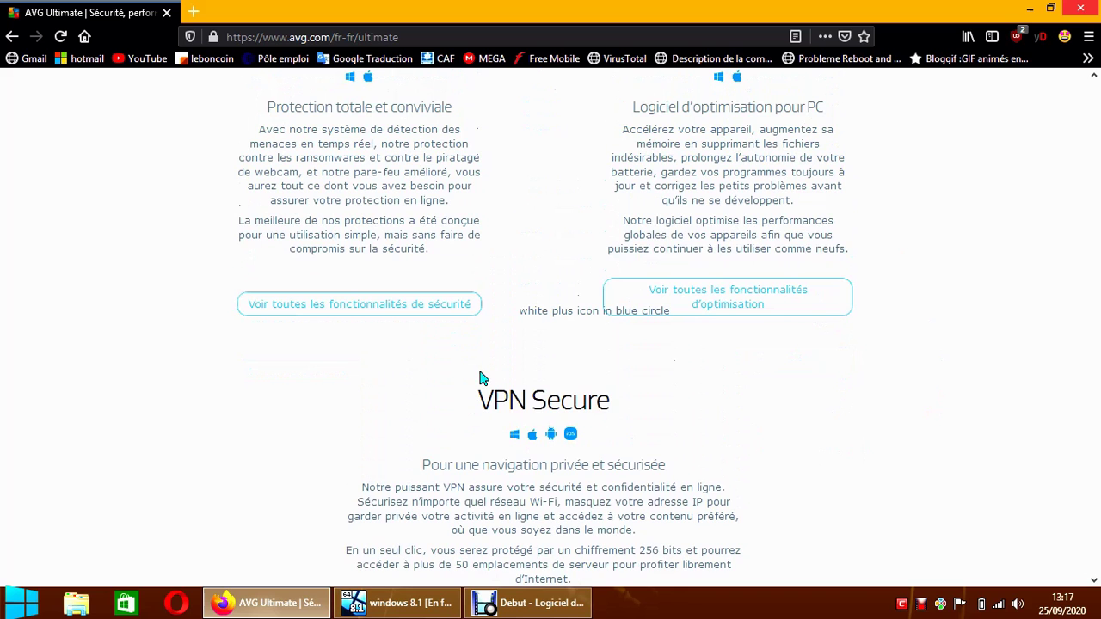
scroll(482, 379, up, 1)
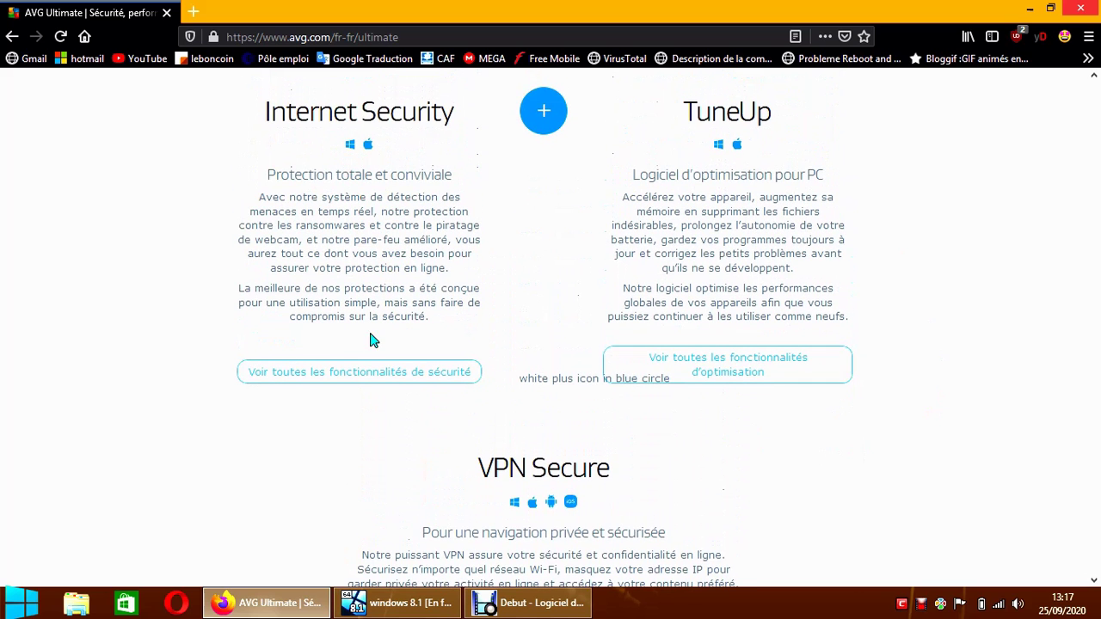
Step: Go from AVG Ultimate to the full list of security features, view the Internet Security page and close the browser
click(376, 371)
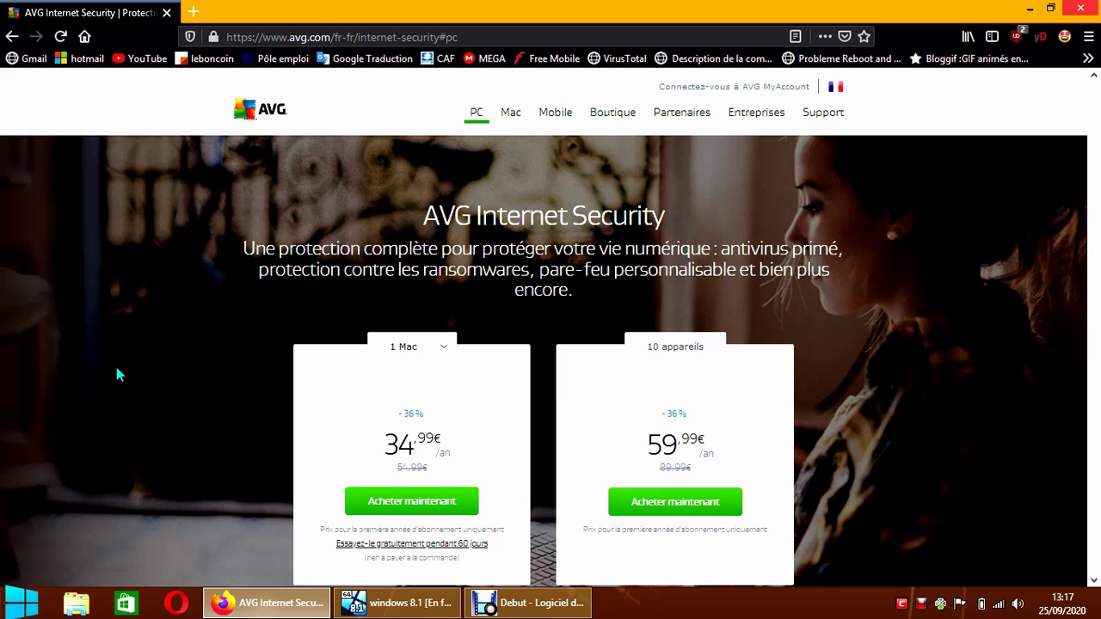
scroll(117, 369, down, 5)
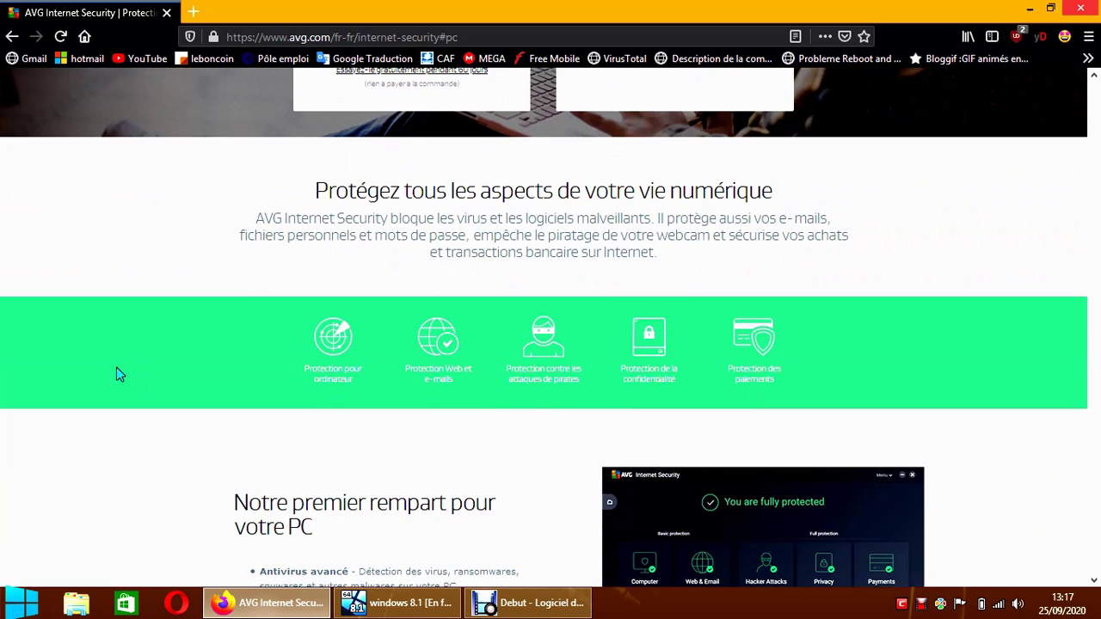
click(1082, 10)
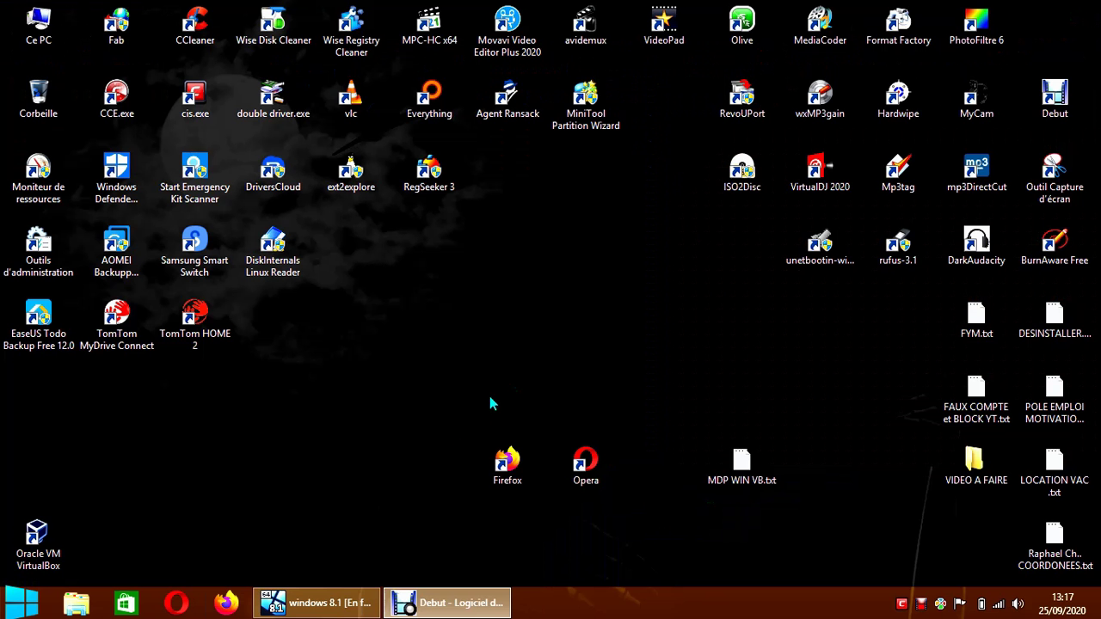
Step: Switch to the windows 8.1 virtual machine, dismiss its insufficient-memory warning and restart AVG Internet Security
click(331, 606)
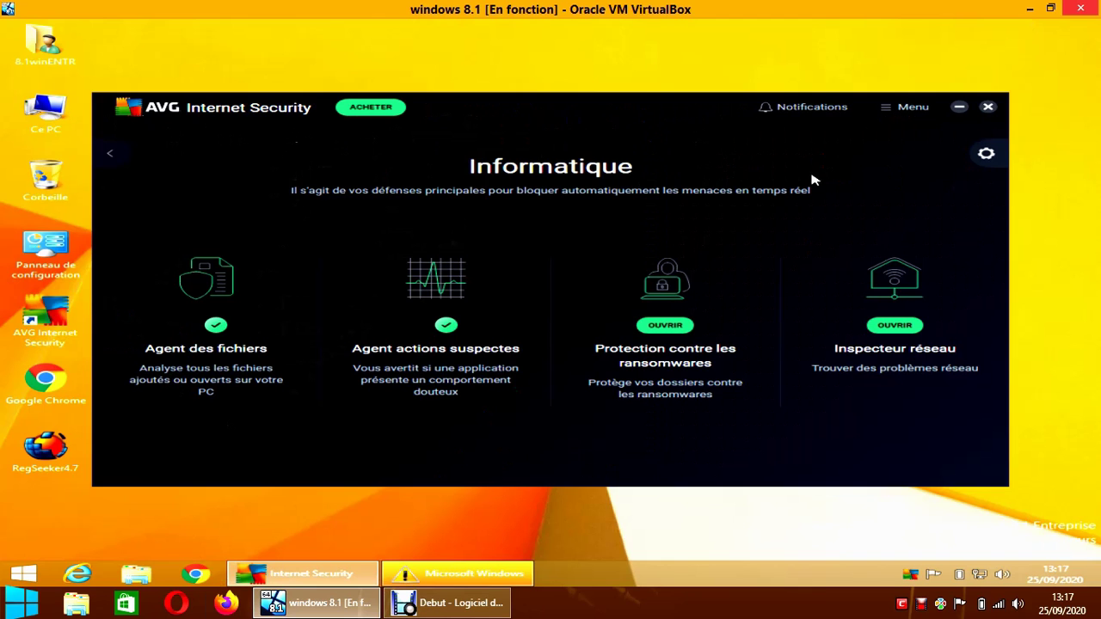
click(987, 107)
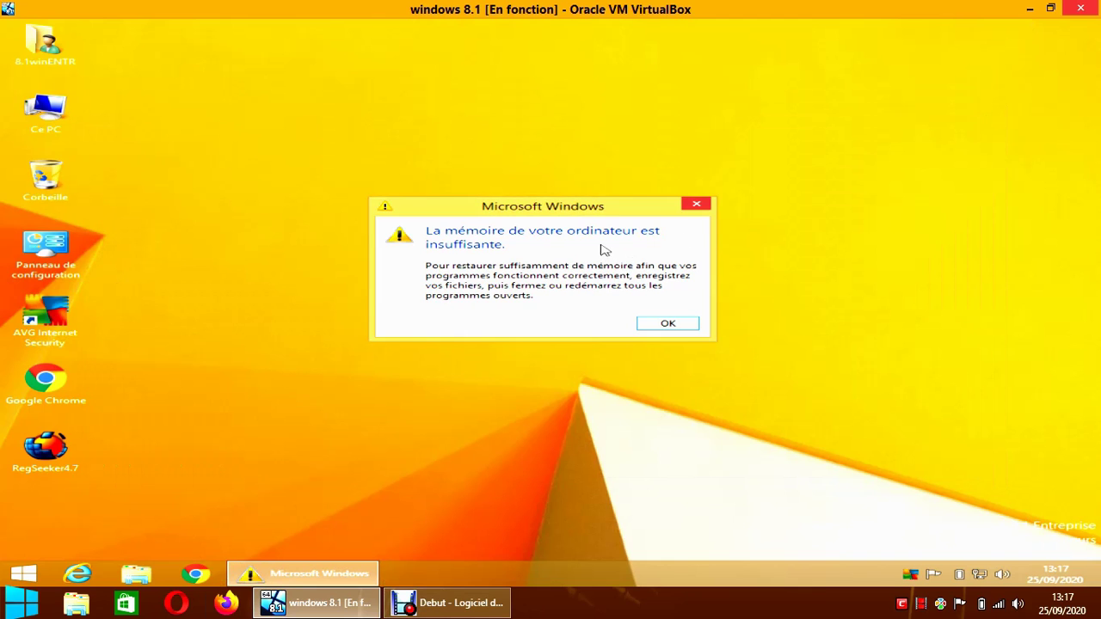
click(696, 204)
double_click(47, 327)
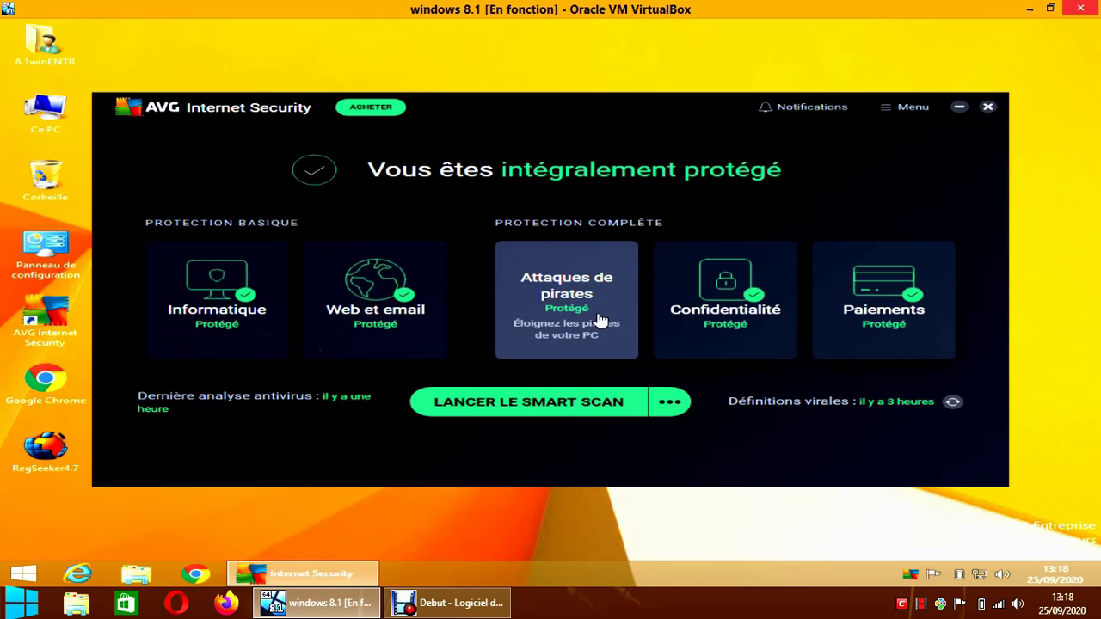
Step: Look through the AVG main menu's options, tools and AVG products, and return to the protection overview
click(916, 109)
scroll(797, 325, down, 3)
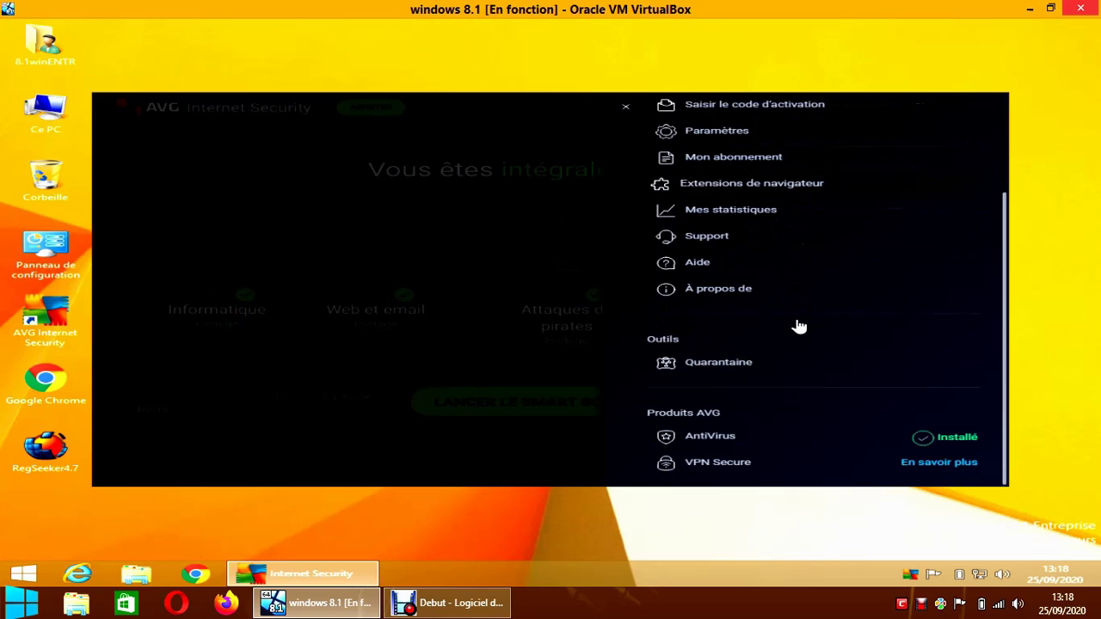
scroll(799, 336, up, 3)
scroll(799, 344, down, 3)
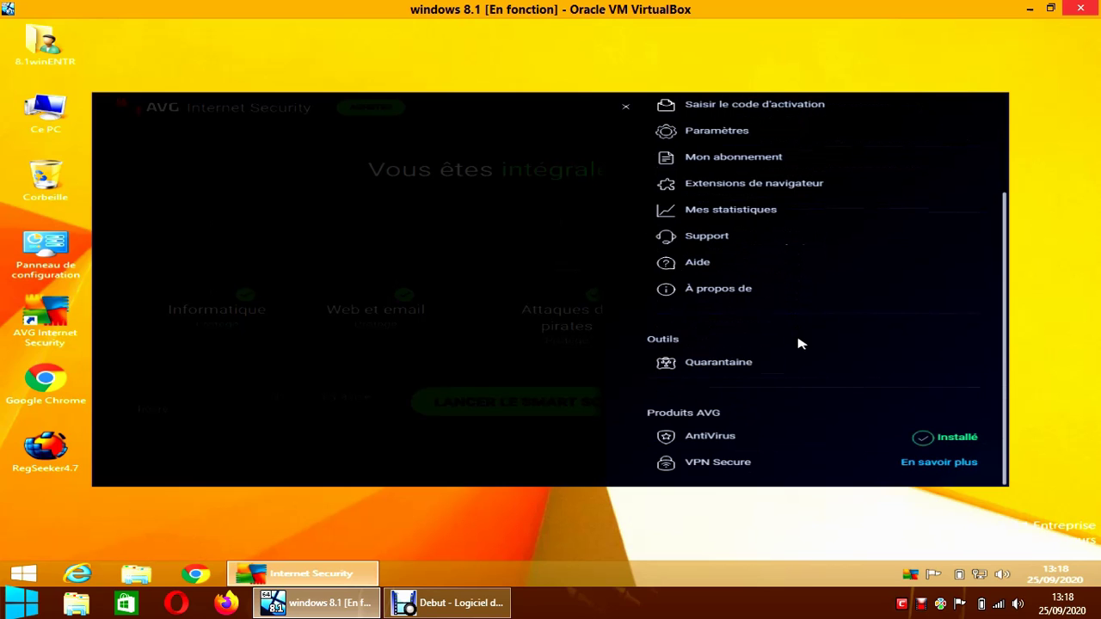
scroll(799, 344, up, 3)
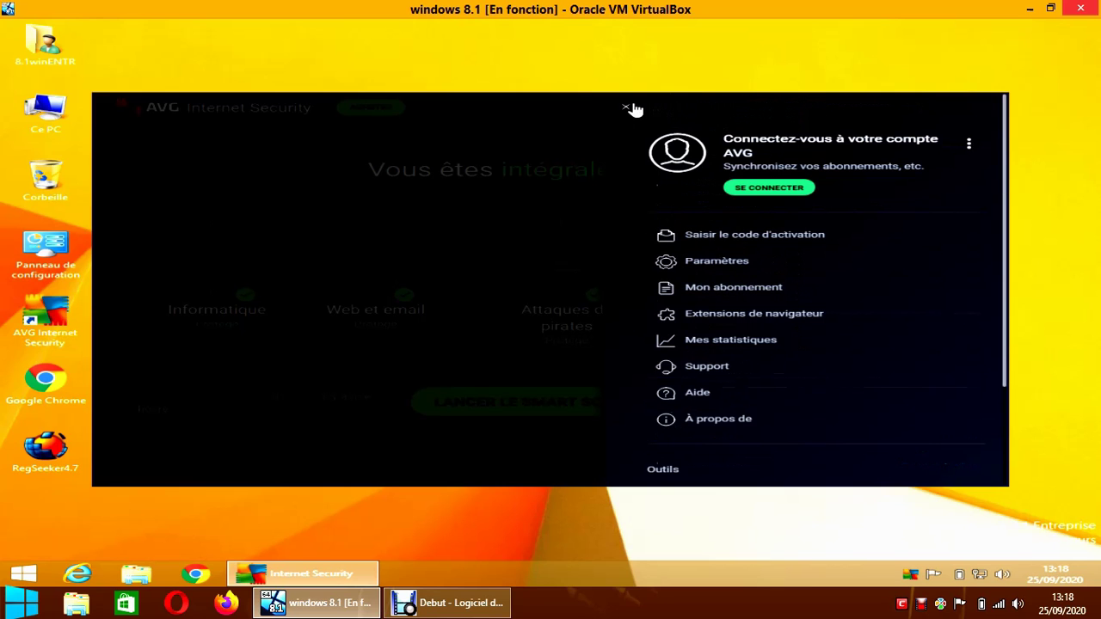
click(625, 106)
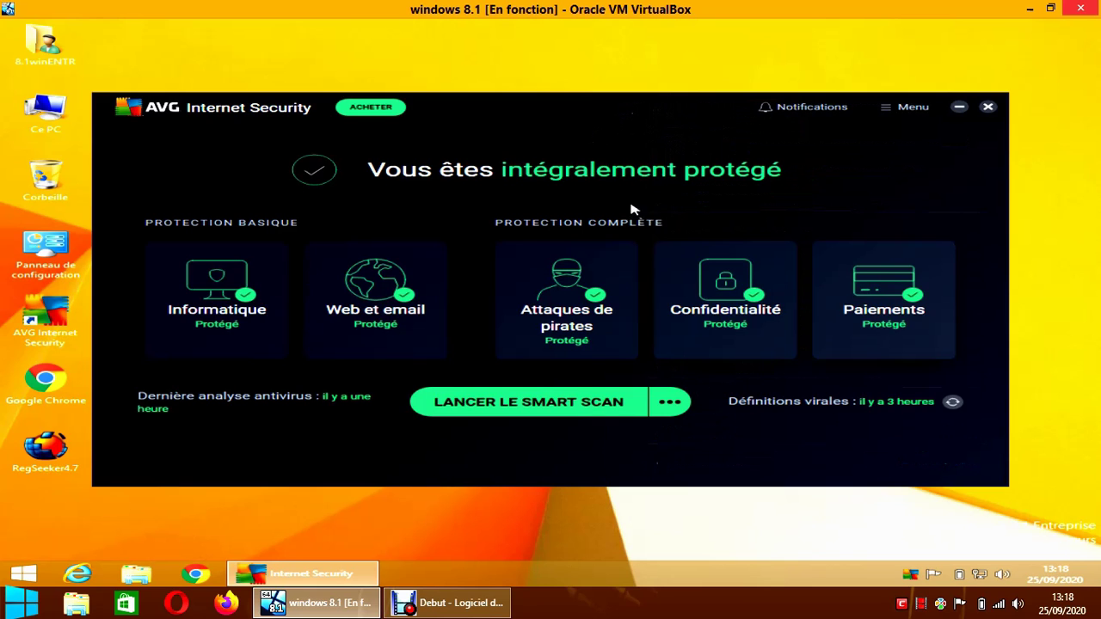
Step: Review the Attaques de pirates protections and open the protected folders of Protection contre les ransomwares under Informatique
click(569, 311)
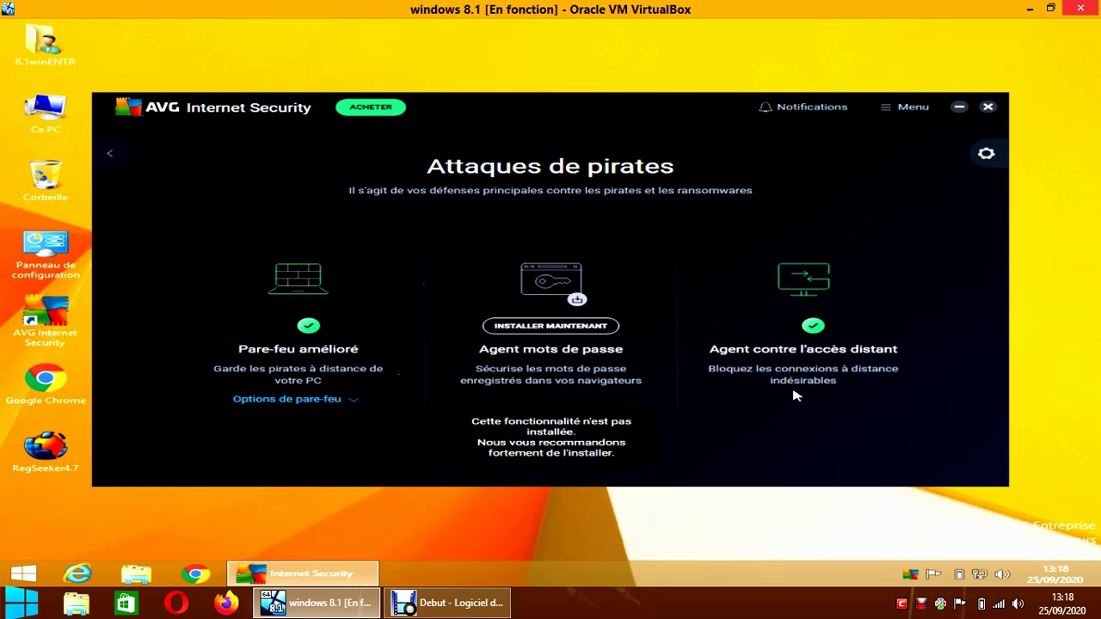
click(129, 161)
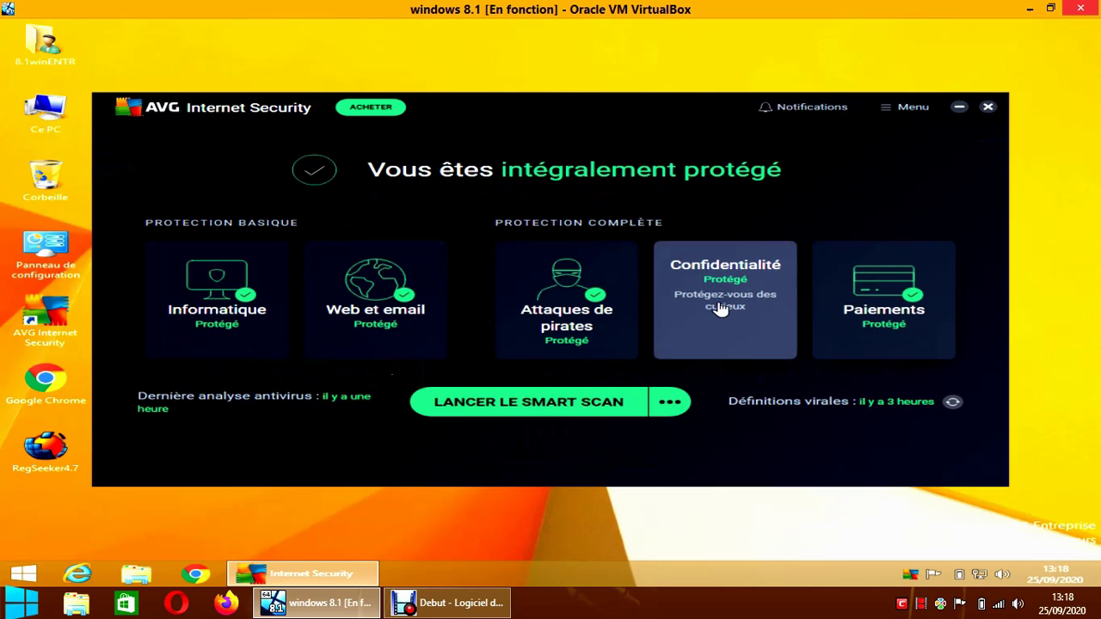
click(221, 317)
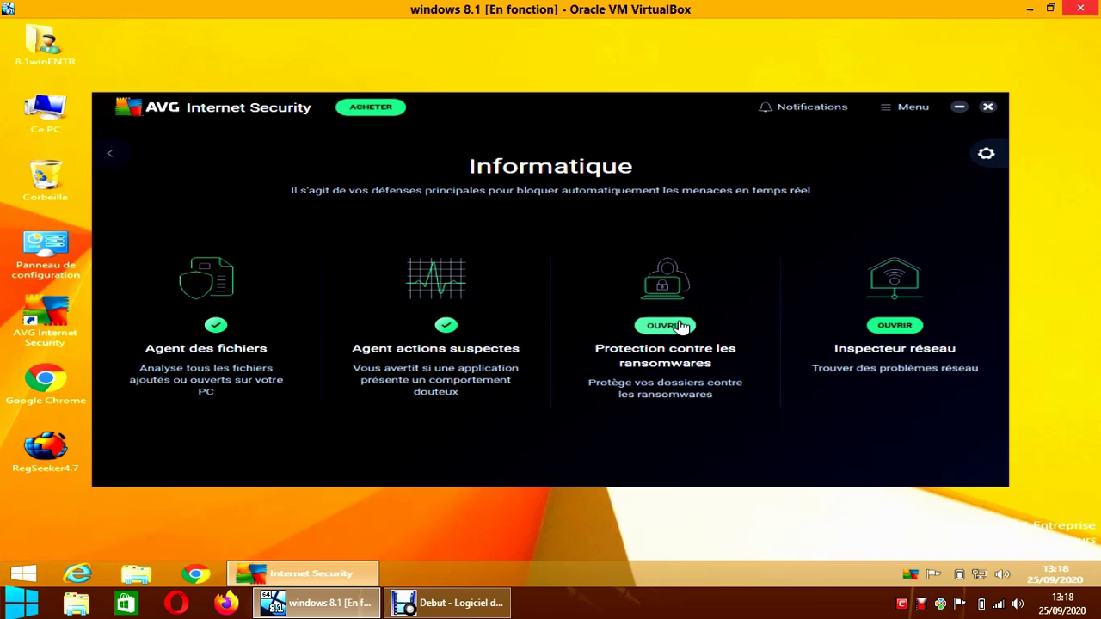
click(665, 325)
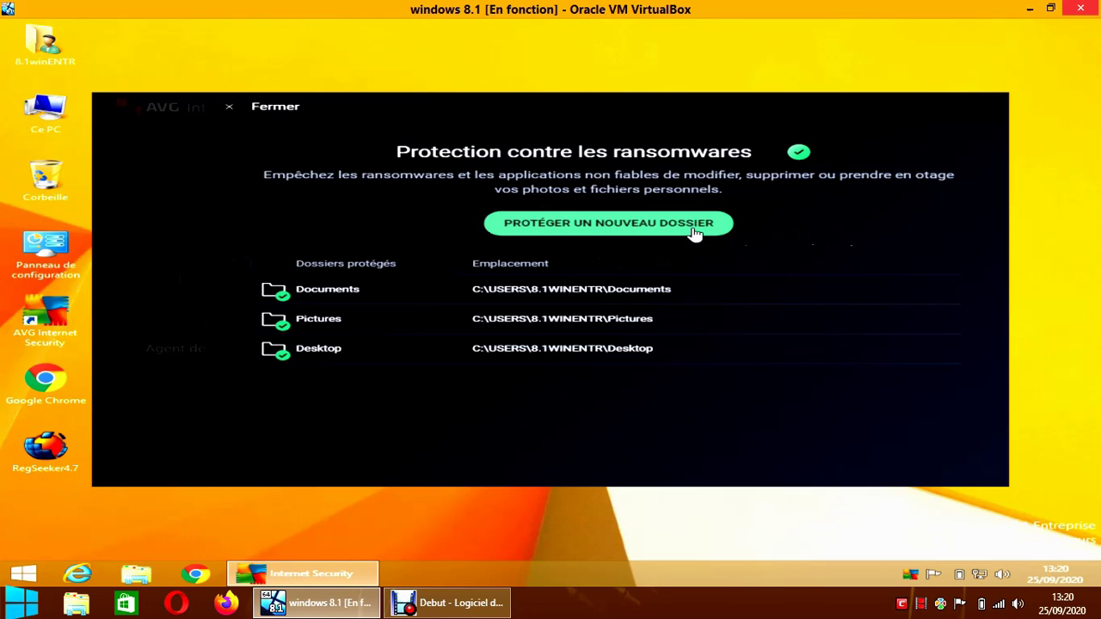
drag(729, 114, 773, 65)
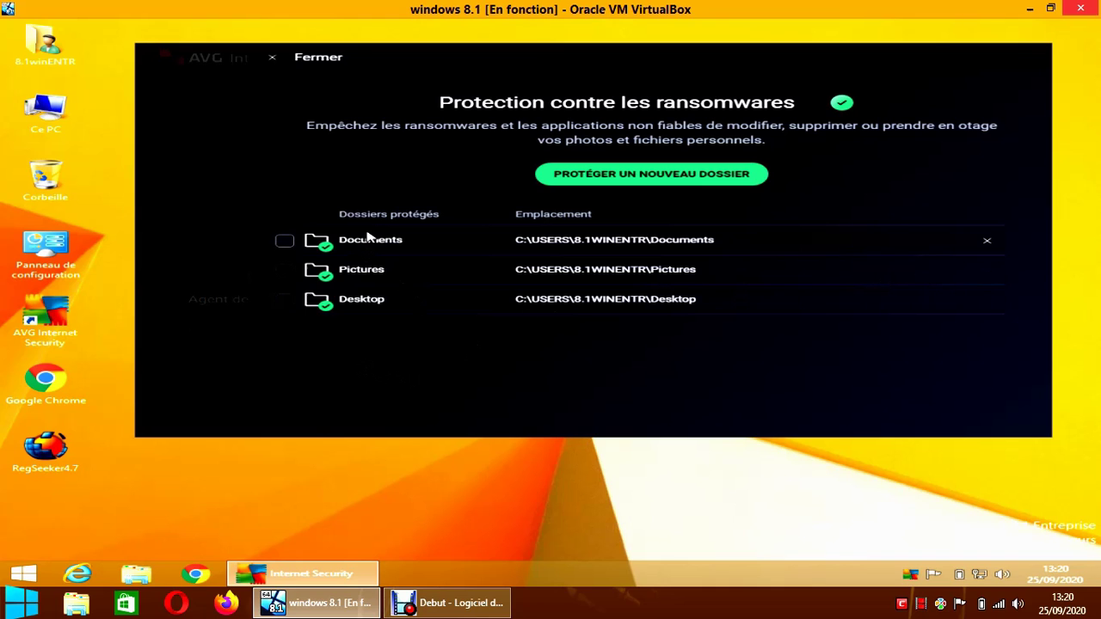
Step: Copy everything in the 8.1winENTR user's Téléchargements folder except the RegSeeker47 subfolder
double_click(52, 74)
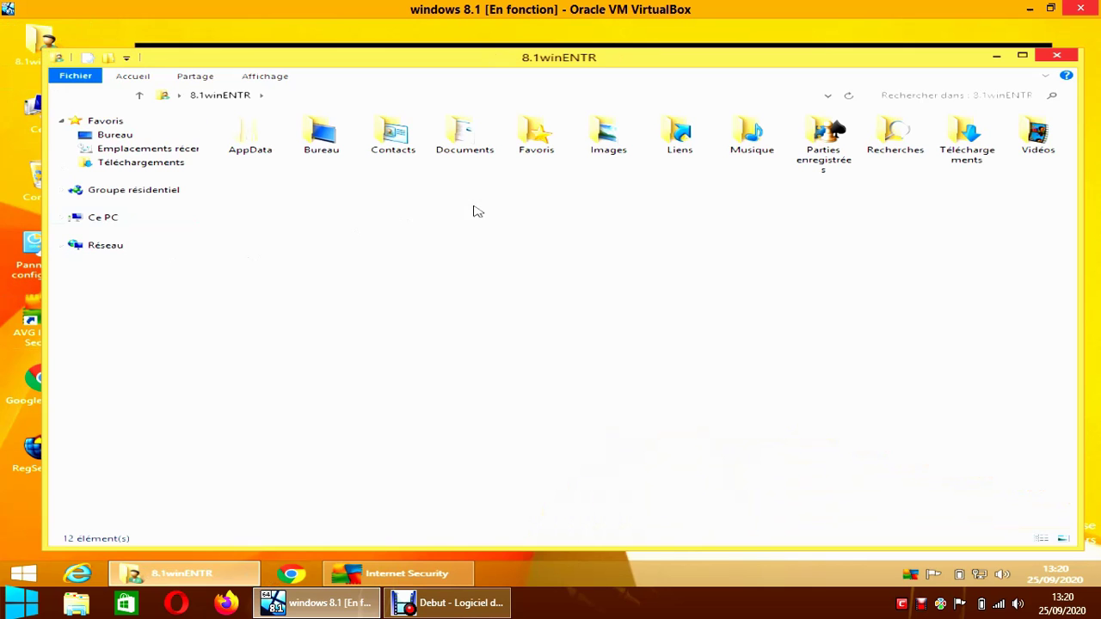
click(961, 164)
double_click(960, 163)
drag(263, 307, 275, 147)
right_click(274, 146)
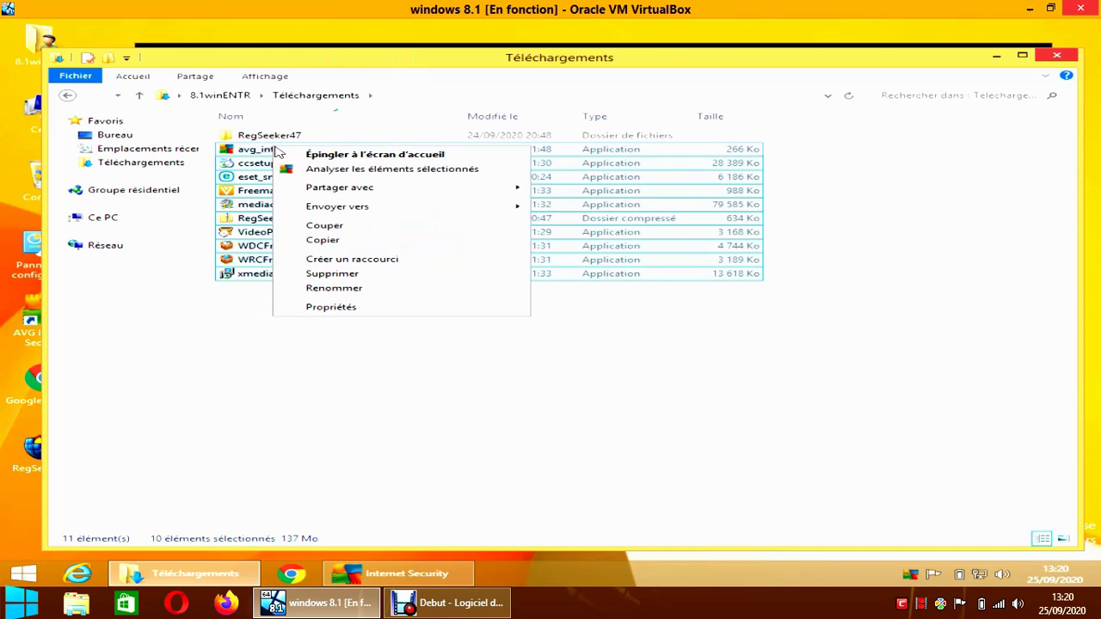
click(336, 249)
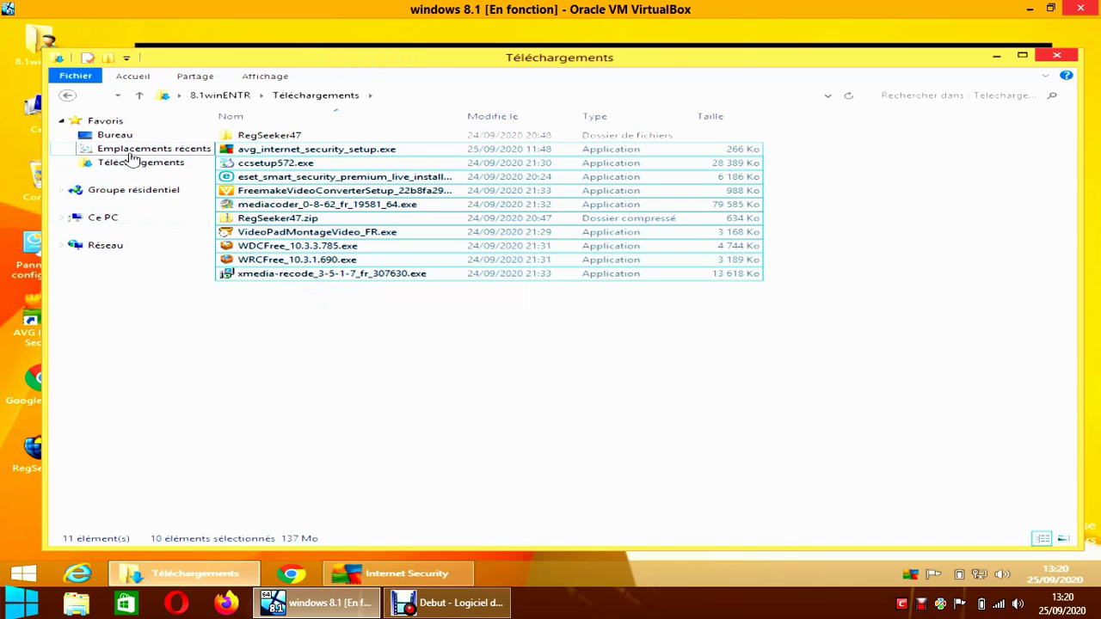
Step: Paste the copied files into the 8.1winENTR user's Documents folder
click(69, 97)
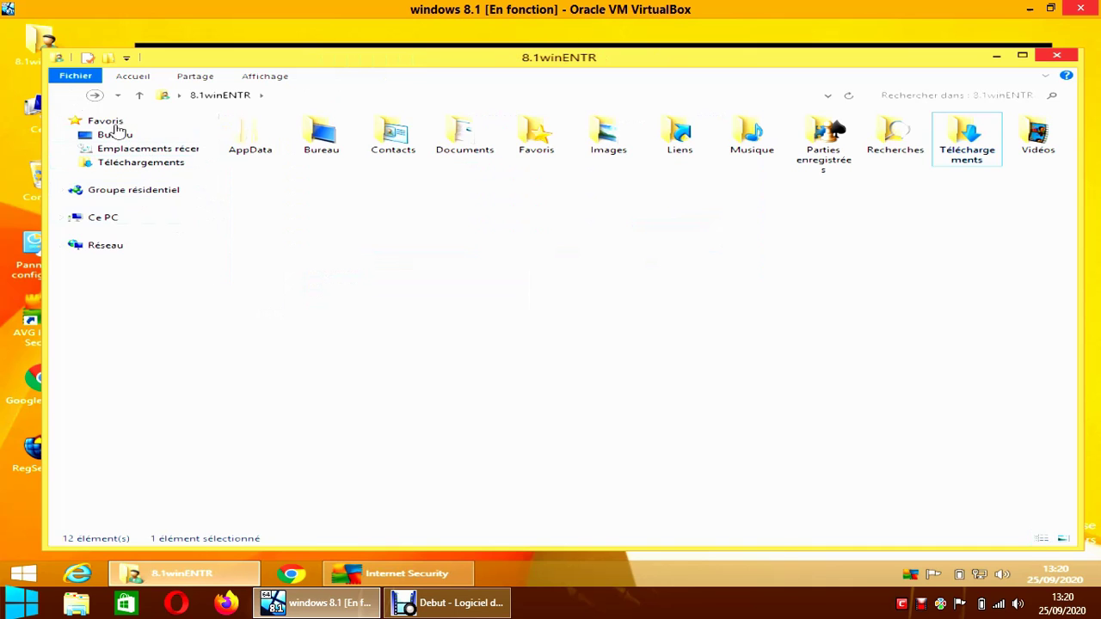
double_click(454, 153)
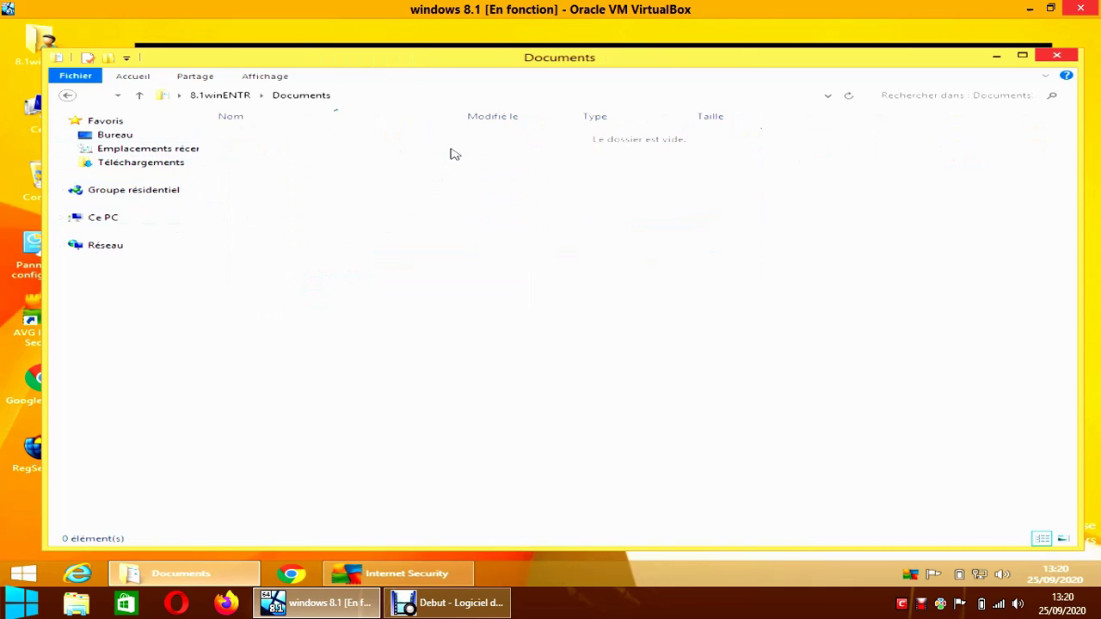
right_click(407, 190)
click(456, 273)
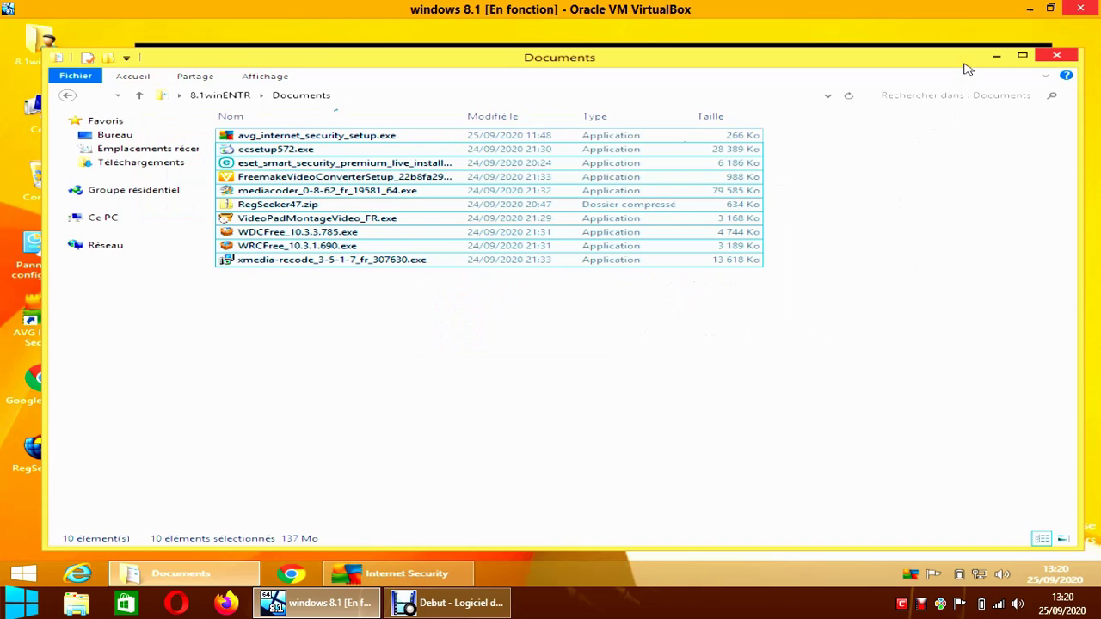
Step: Close the Documents window and leave the ransomware protection view to return to the Informatique page
drag(966, 65, 904, 81)
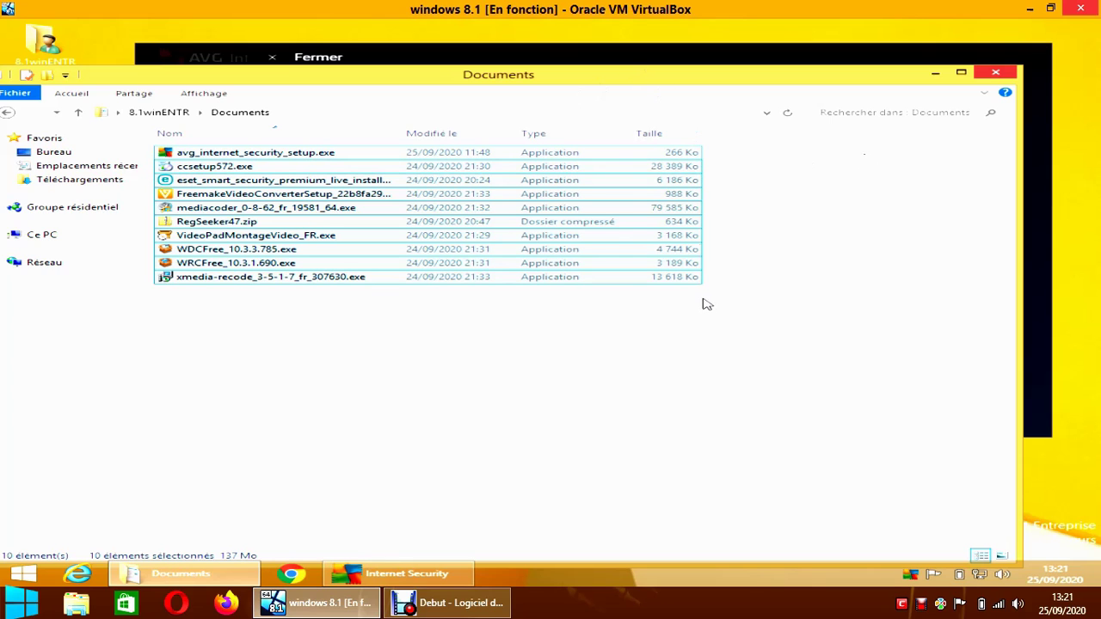
click(1001, 75)
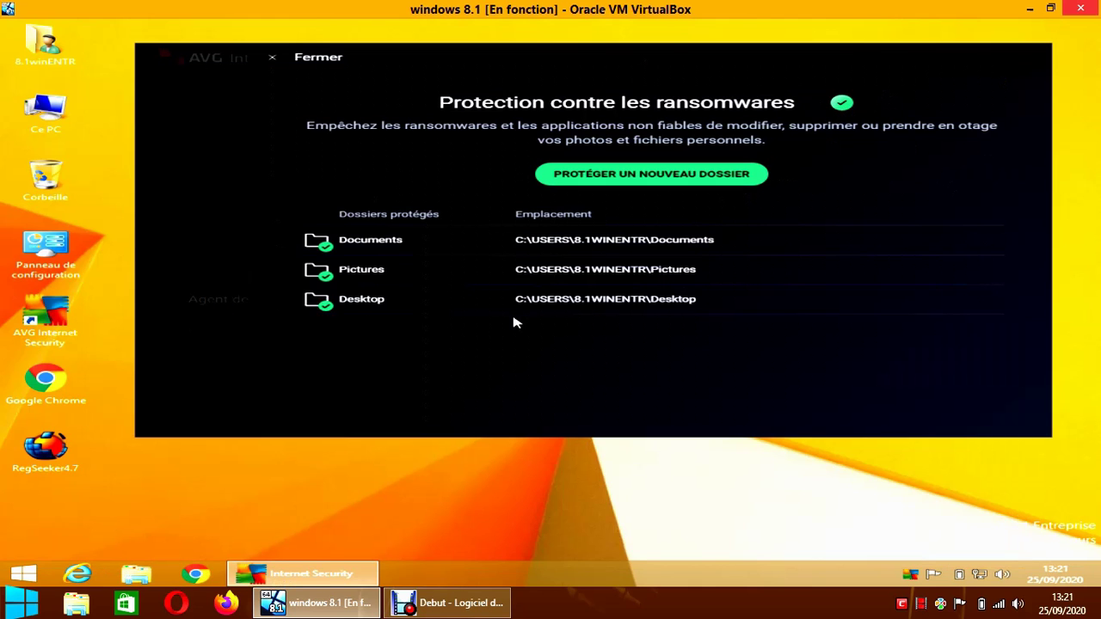
mouse_move(480, 321)
click(325, 60)
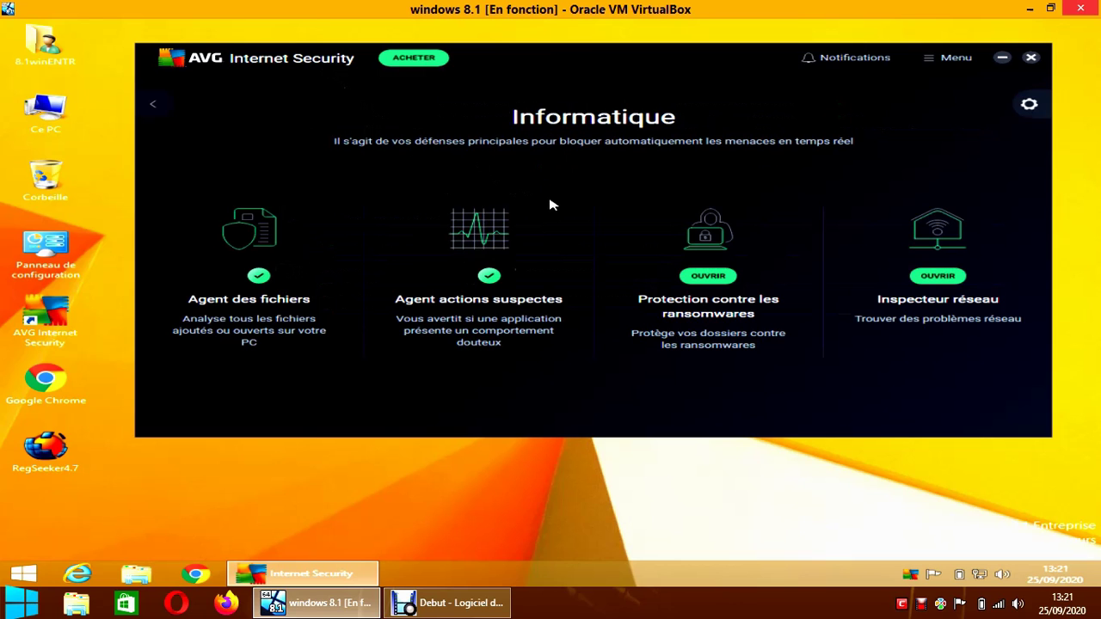
Step: Look over the Informatique protection settings and the list of folders protected against ransomware, returning to the Informatique page
click(1027, 106)
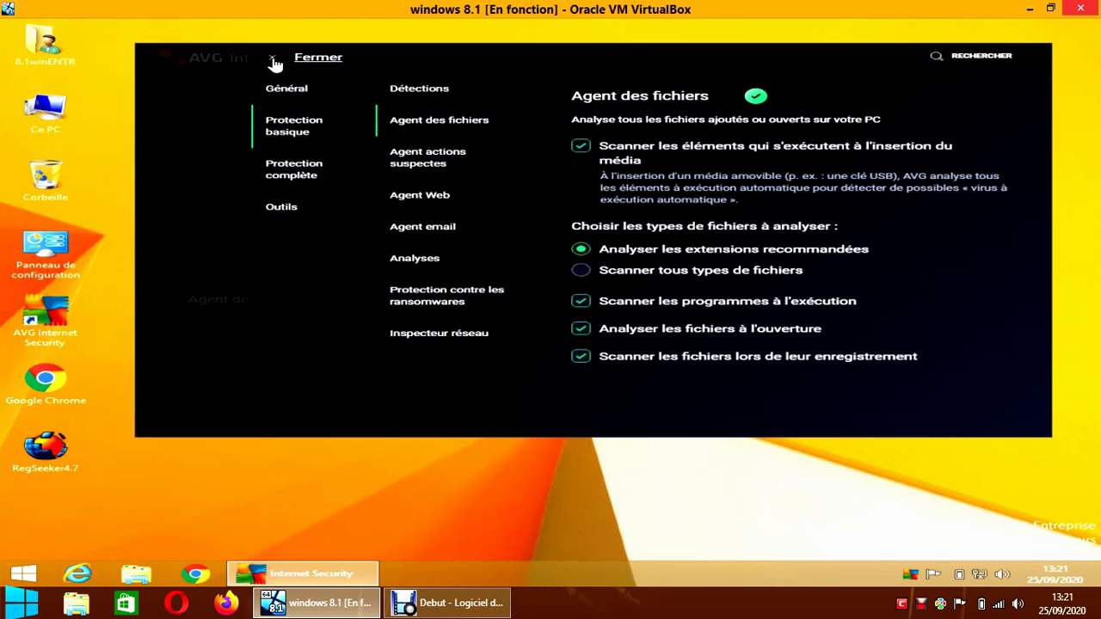
click(306, 61)
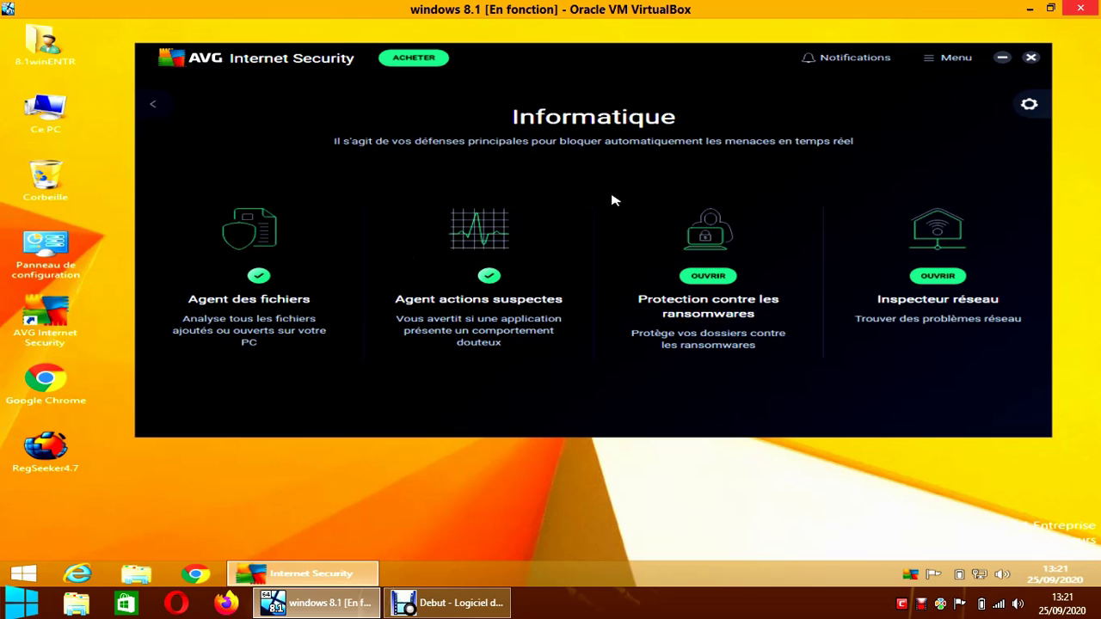
click(706, 276)
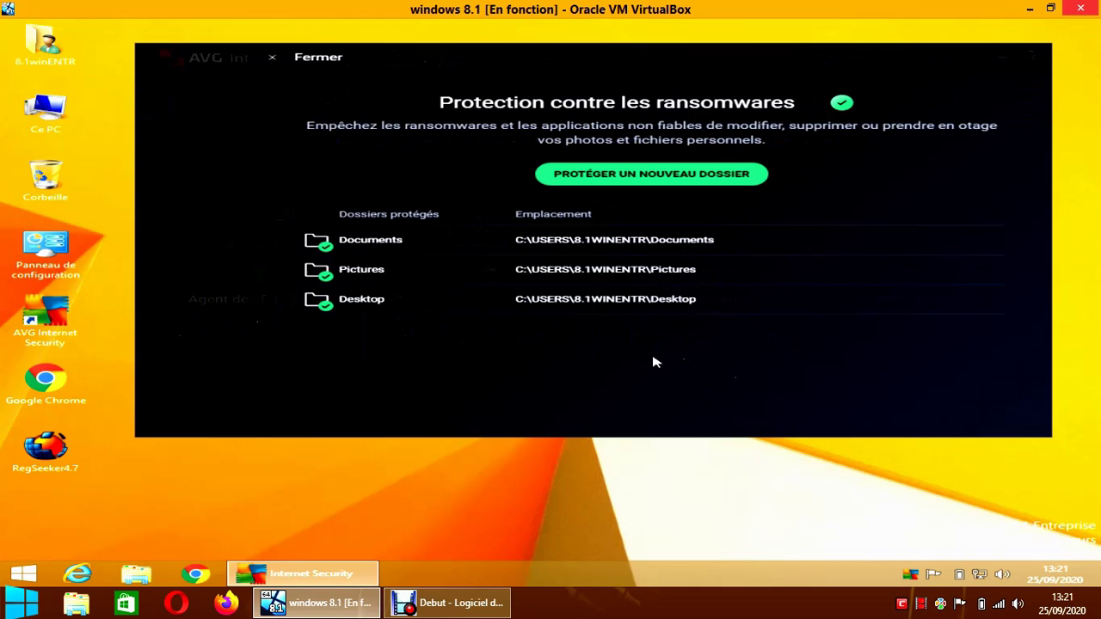
click(318, 58)
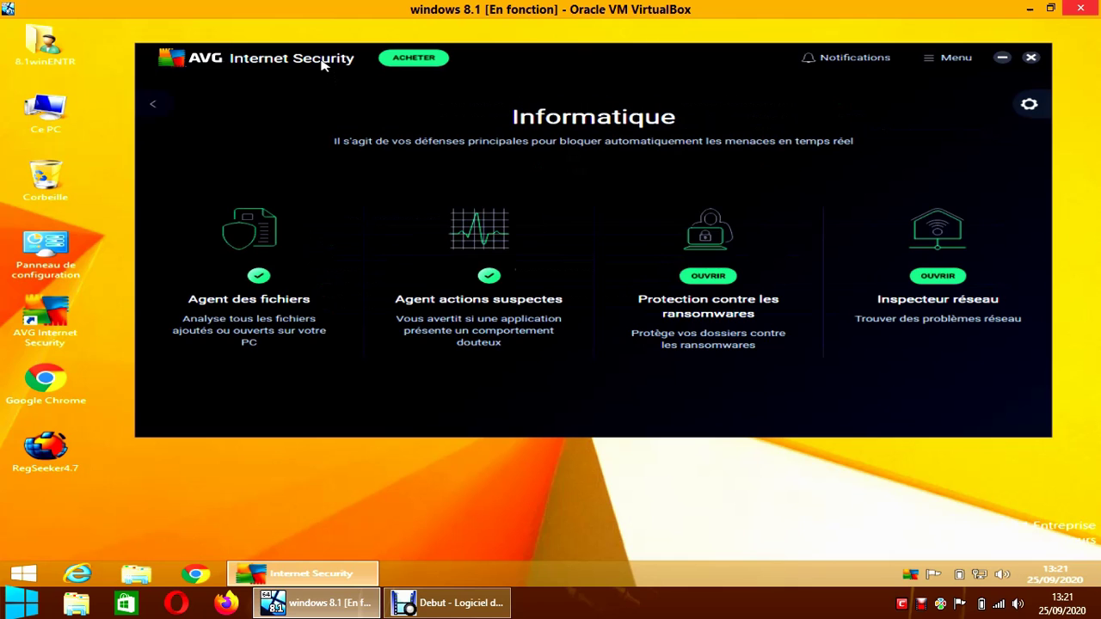
Step: Review the protected file types and set the preferred mode of Protection contre les ransomwares to Mode strict
click(1028, 107)
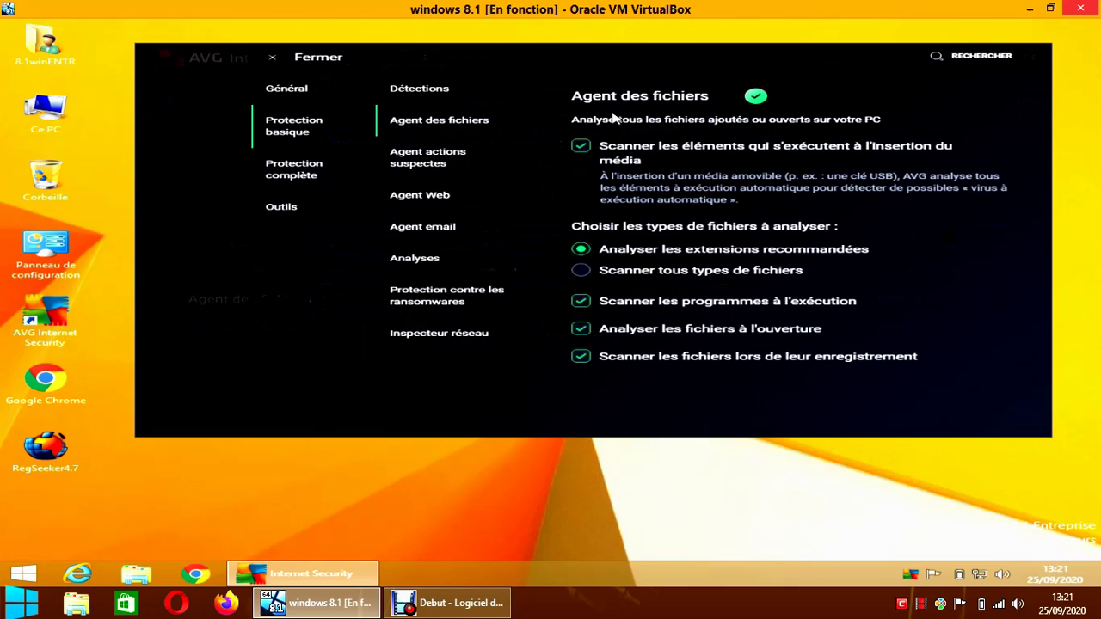
click(471, 290)
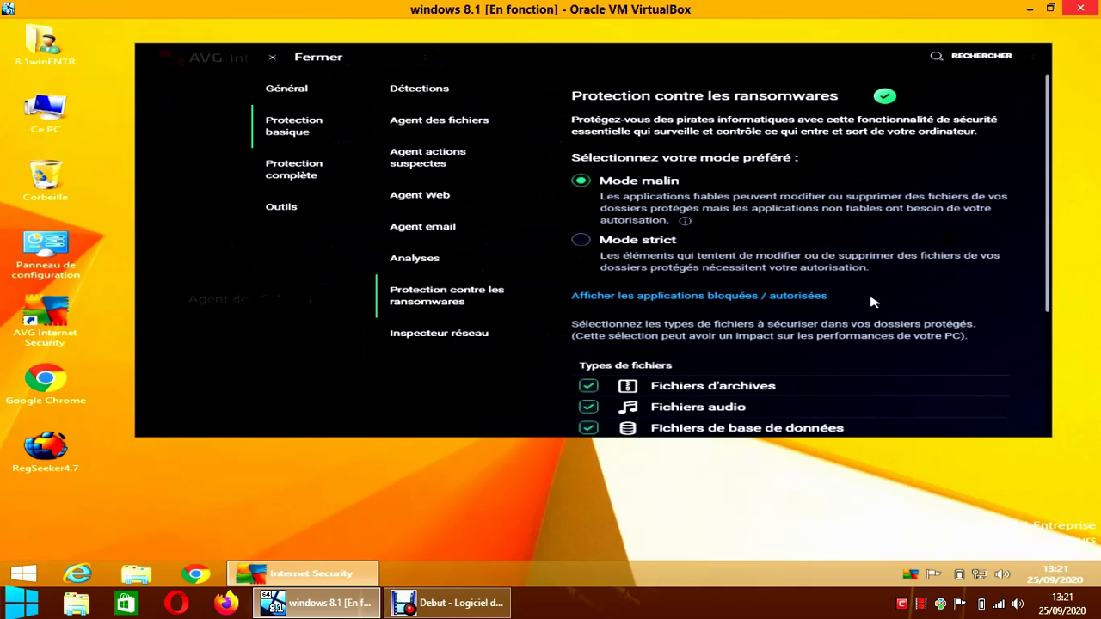
scroll(937, 266, down, 3)
scroll(983, 319, down, 1)
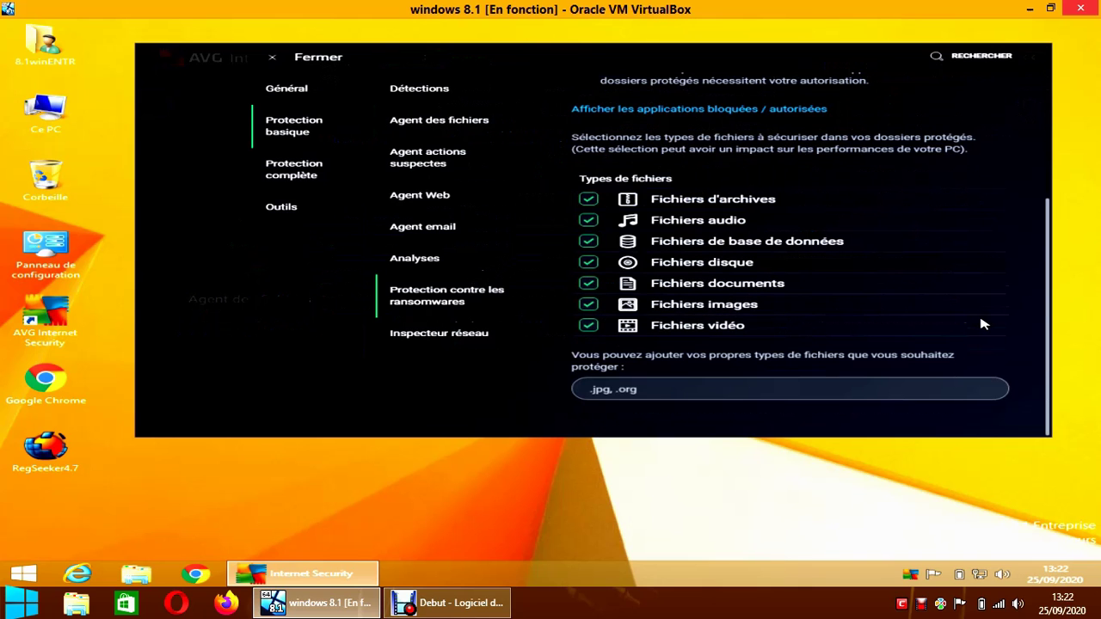
scroll(983, 325, up, 3)
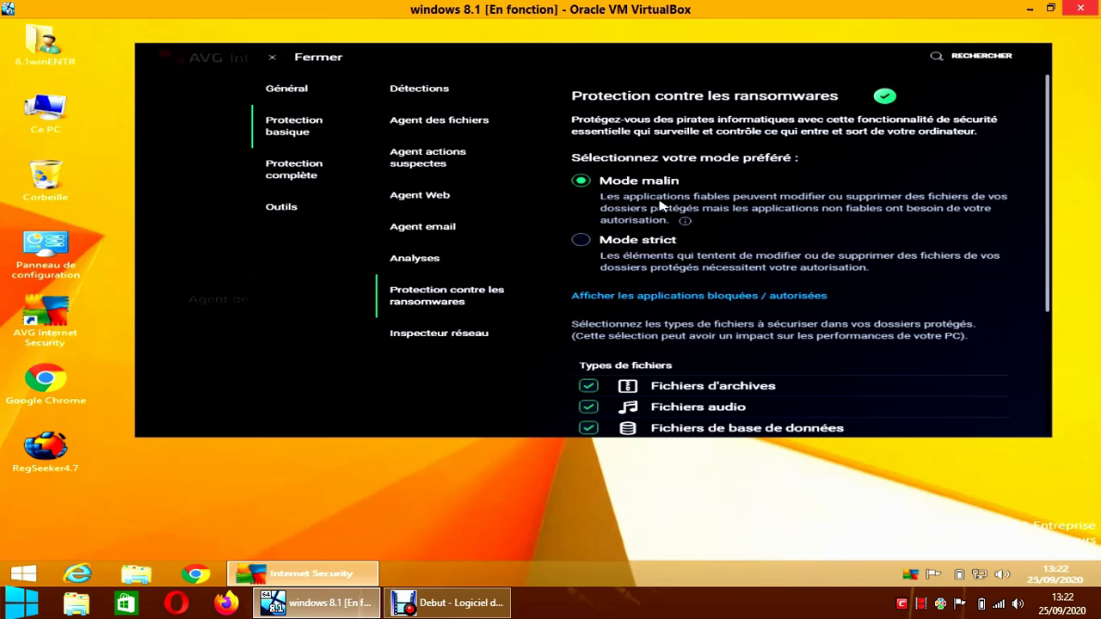
mouse_move(688, 223)
click(586, 243)
Step: Examine the blocked and authorised applications lists and recheck the ransomware protection mode and secured file types, returning to the Informatique page
click(700, 295)
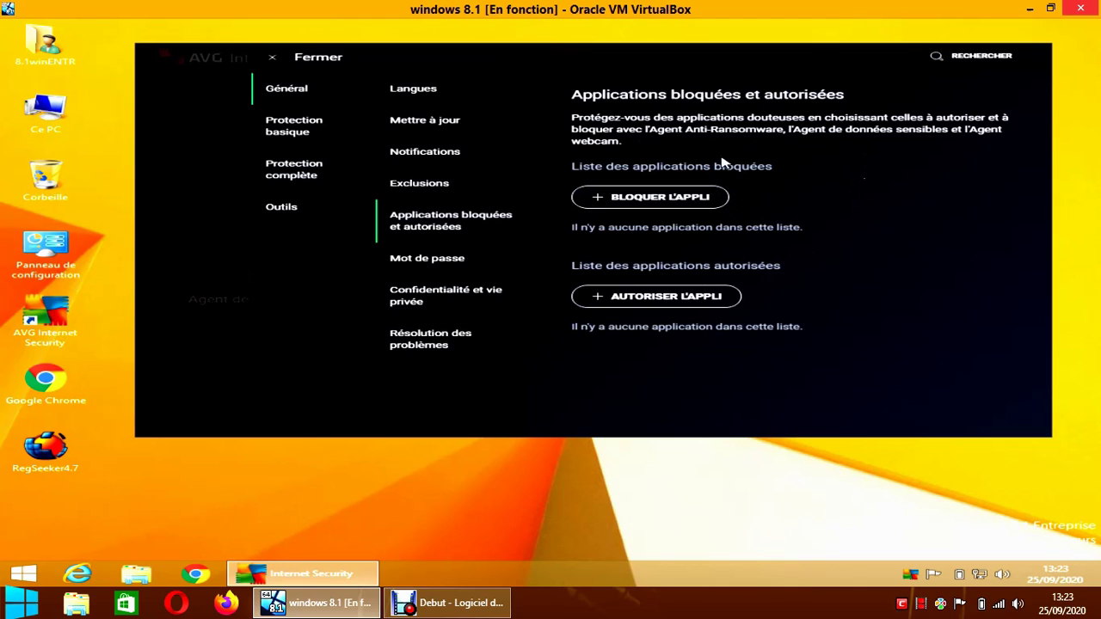
click(305, 62)
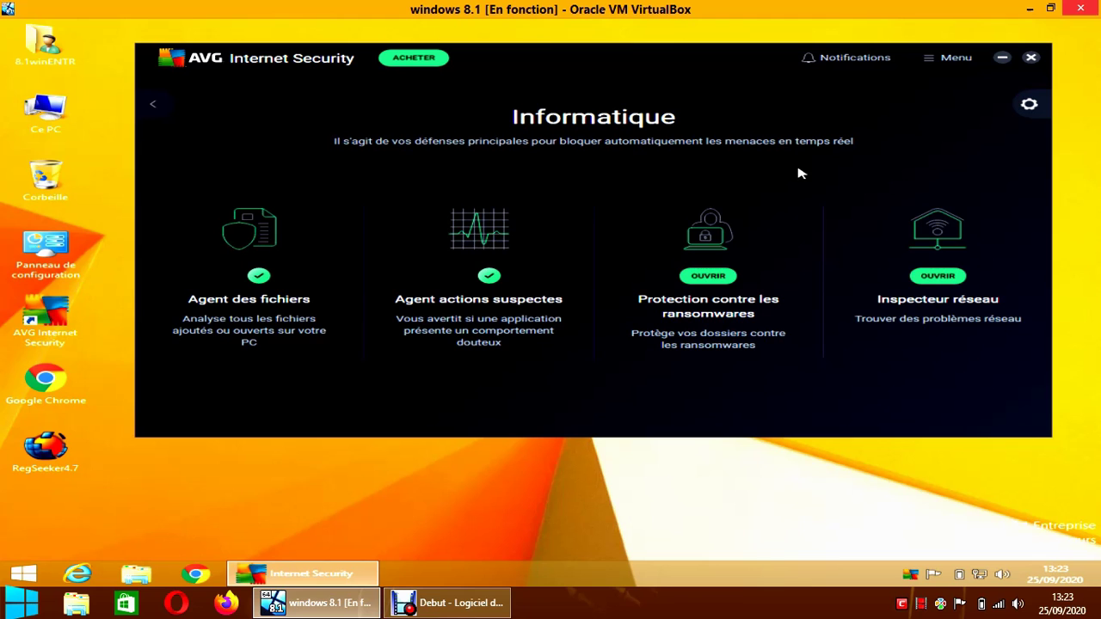
click(1028, 104)
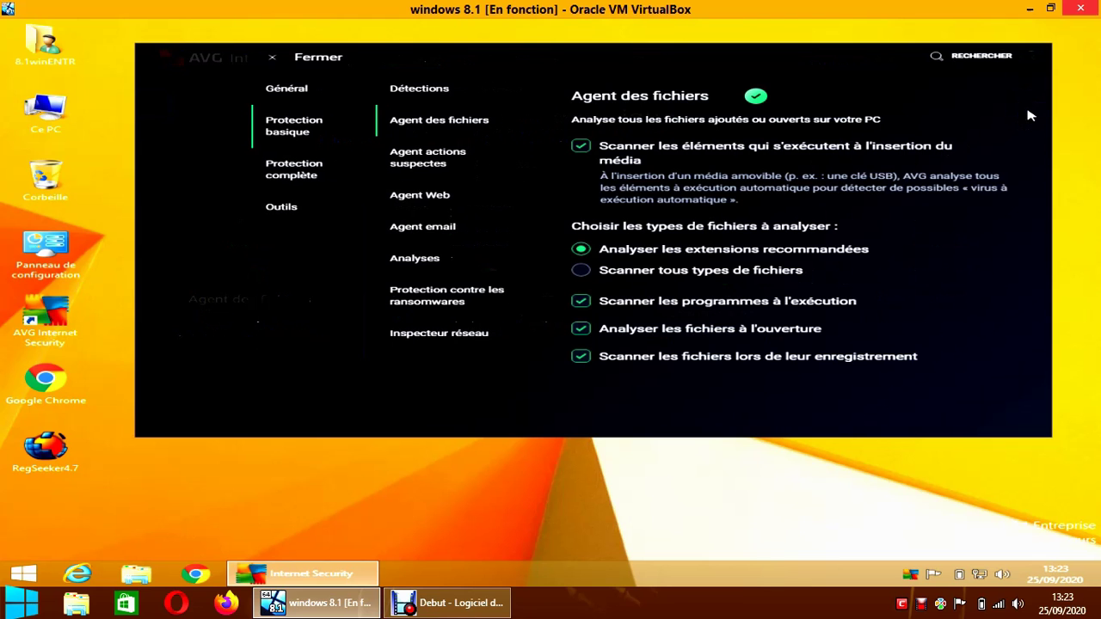
click(439, 294)
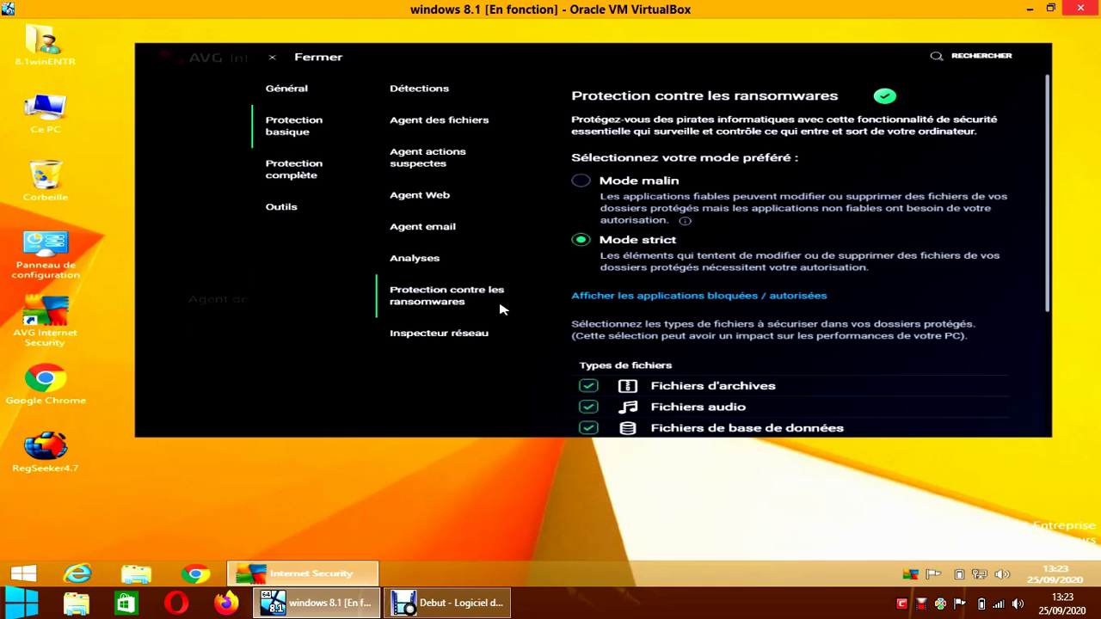
scroll(827, 313, down, 2)
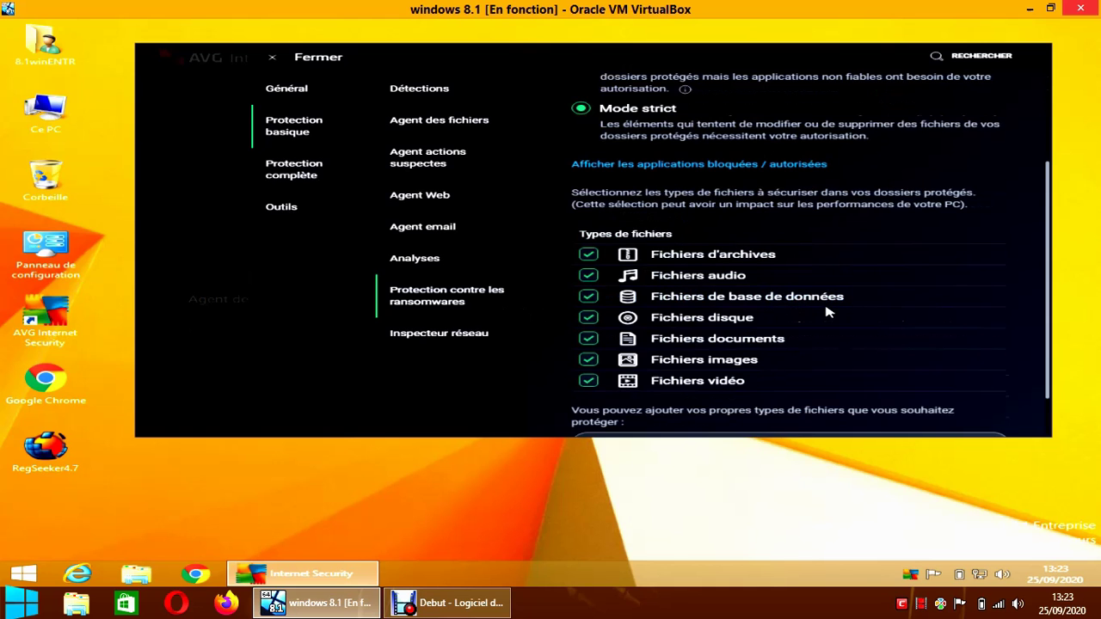
scroll(828, 313, down, 1)
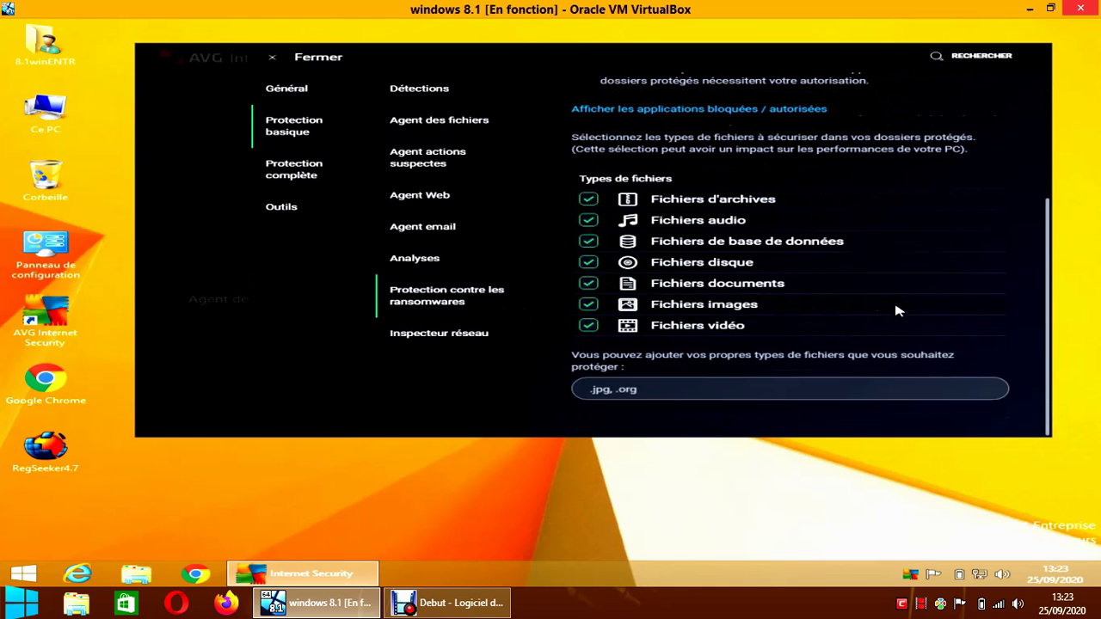
scroll(896, 311, up, 3)
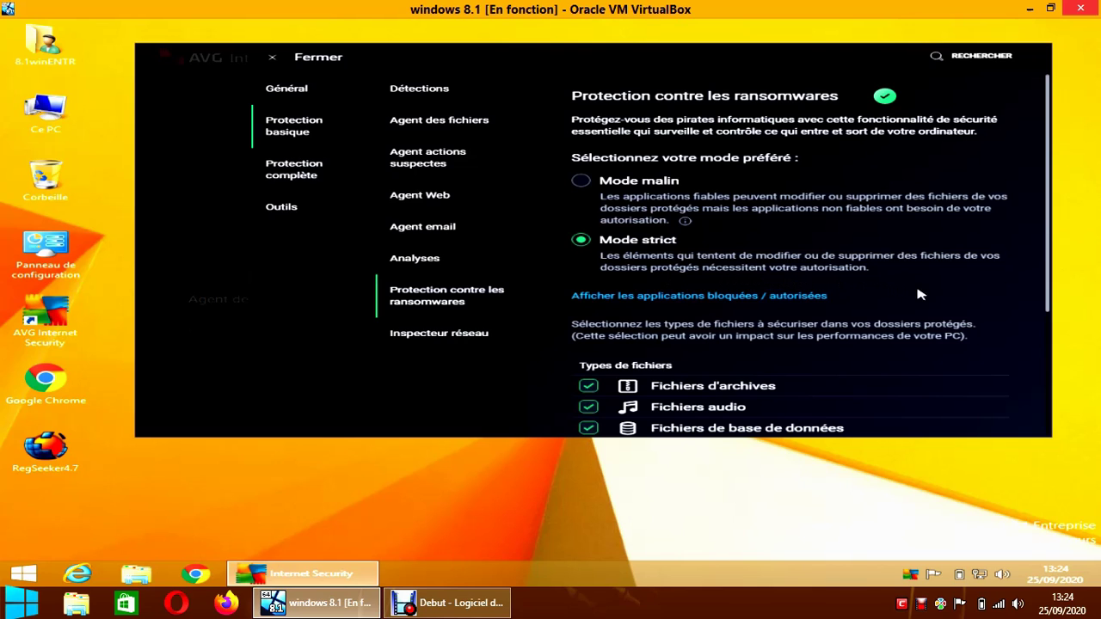
click(664, 296)
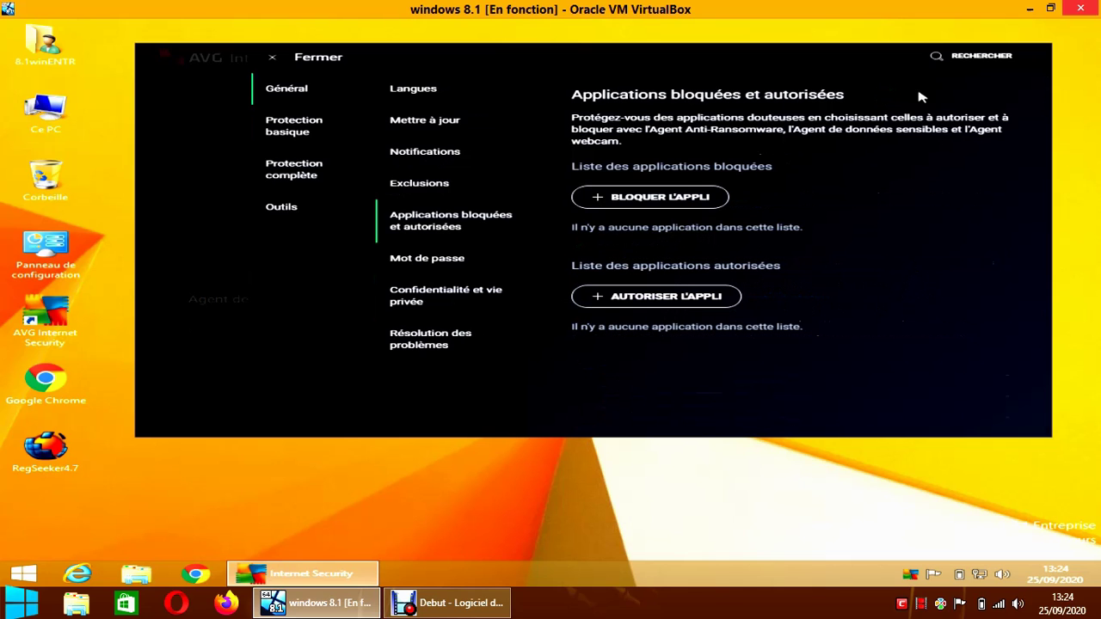
click(337, 61)
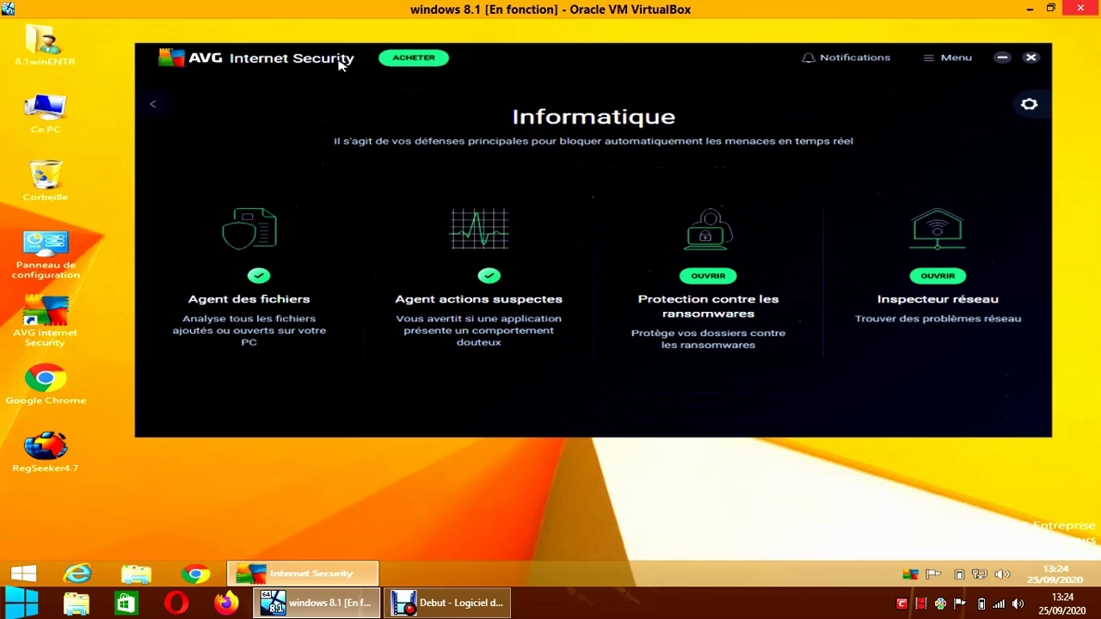
Step: Close the AVG window and delete the ESET Smart Security Premium live installer from the Documents folder
click(1031, 58)
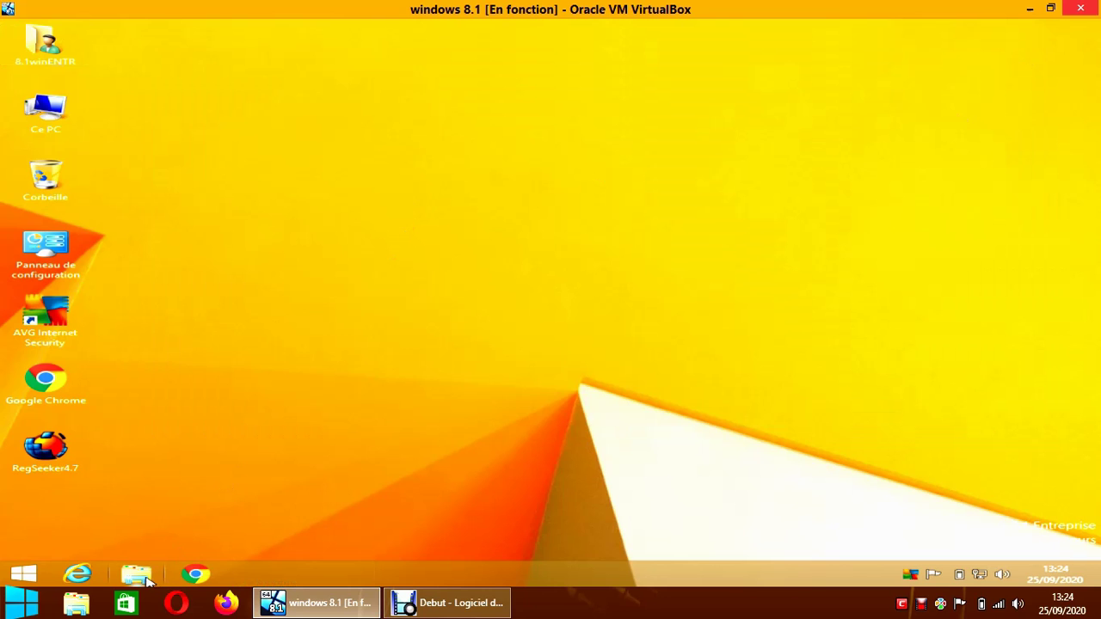
click(138, 577)
click(506, 163)
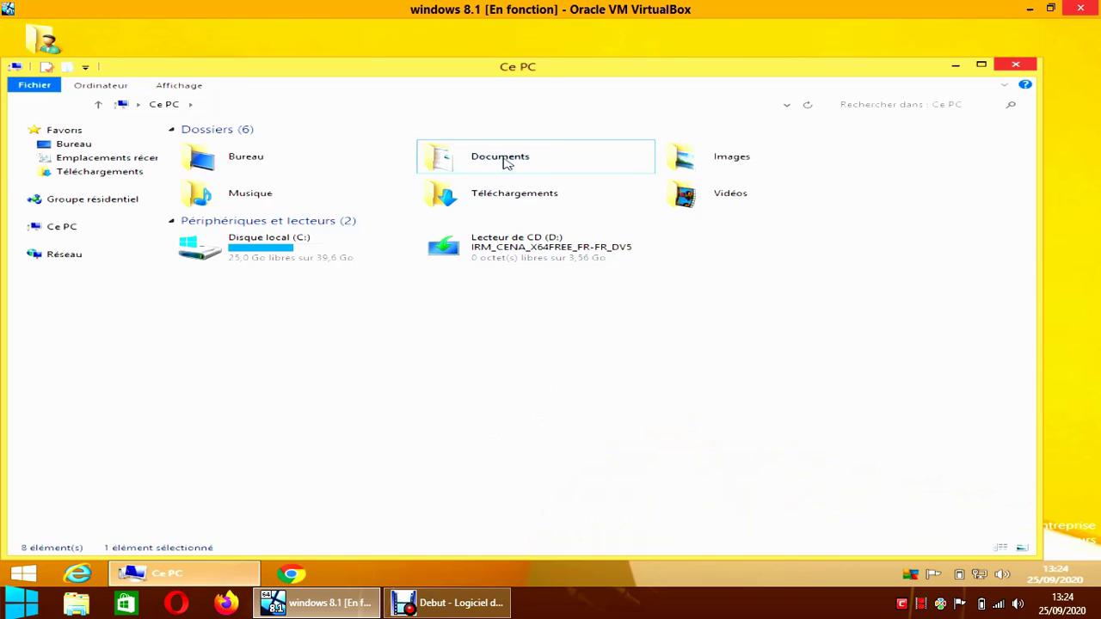
double_click(505, 164)
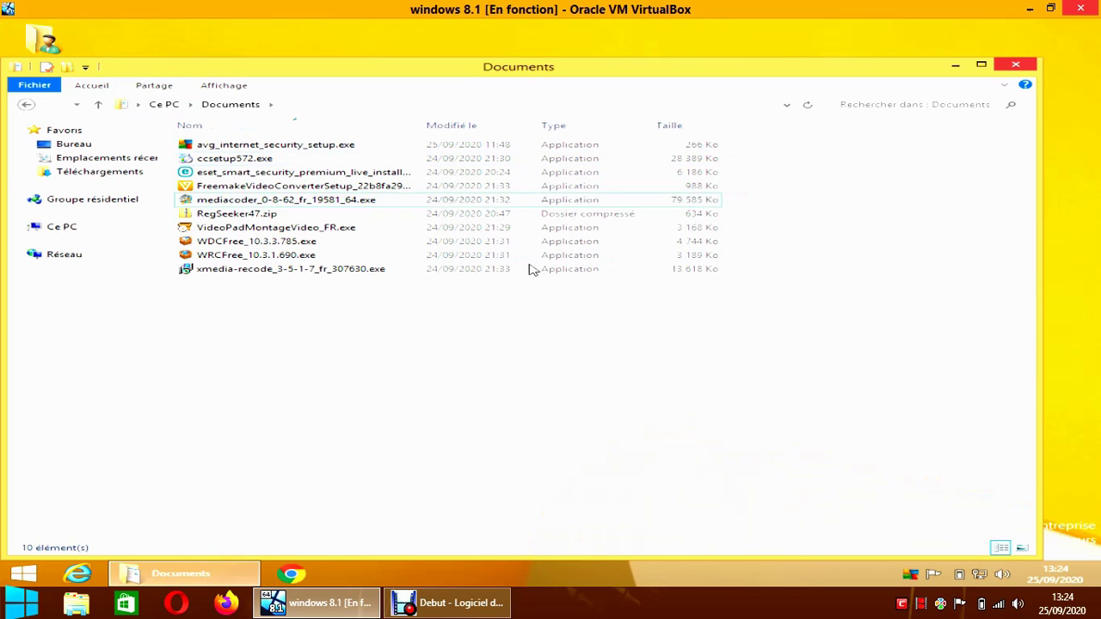
right_click(371, 175)
click(443, 372)
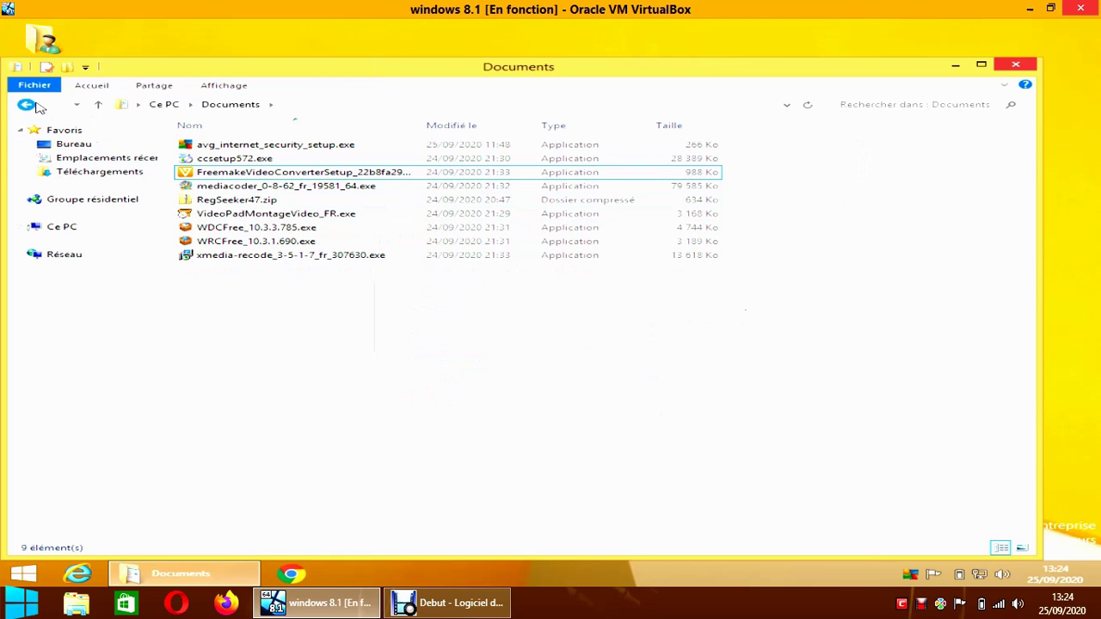
Step: Reopen the Documents folder, rename WDCFree_10.3.3.785.exe as WDCFree_10.3.3.exe, and close the folder window
click(28, 104)
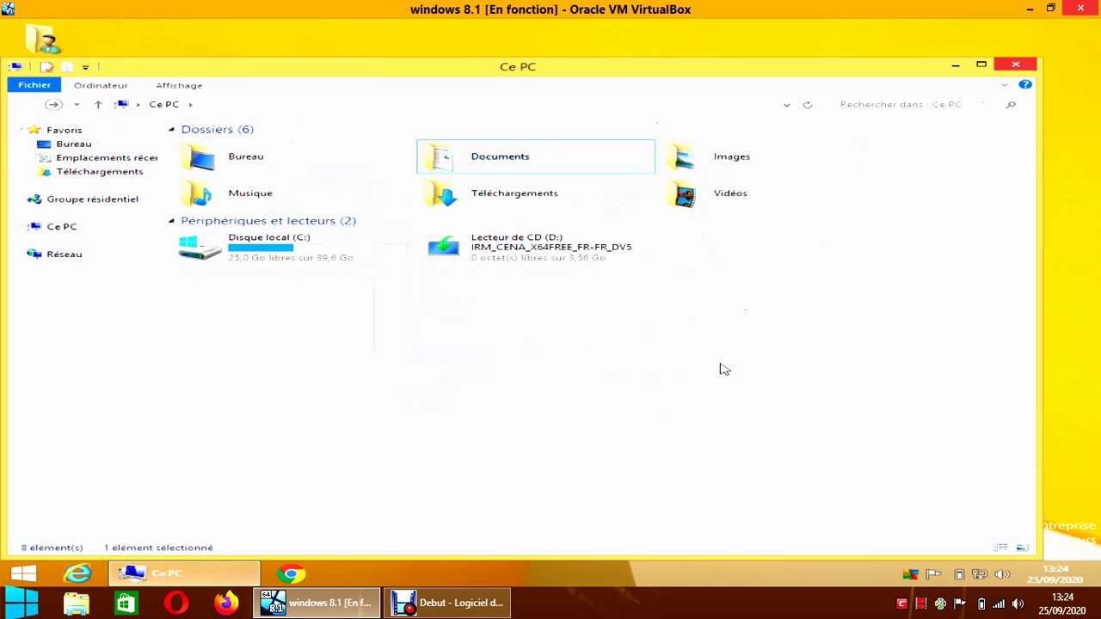
double_click(494, 167)
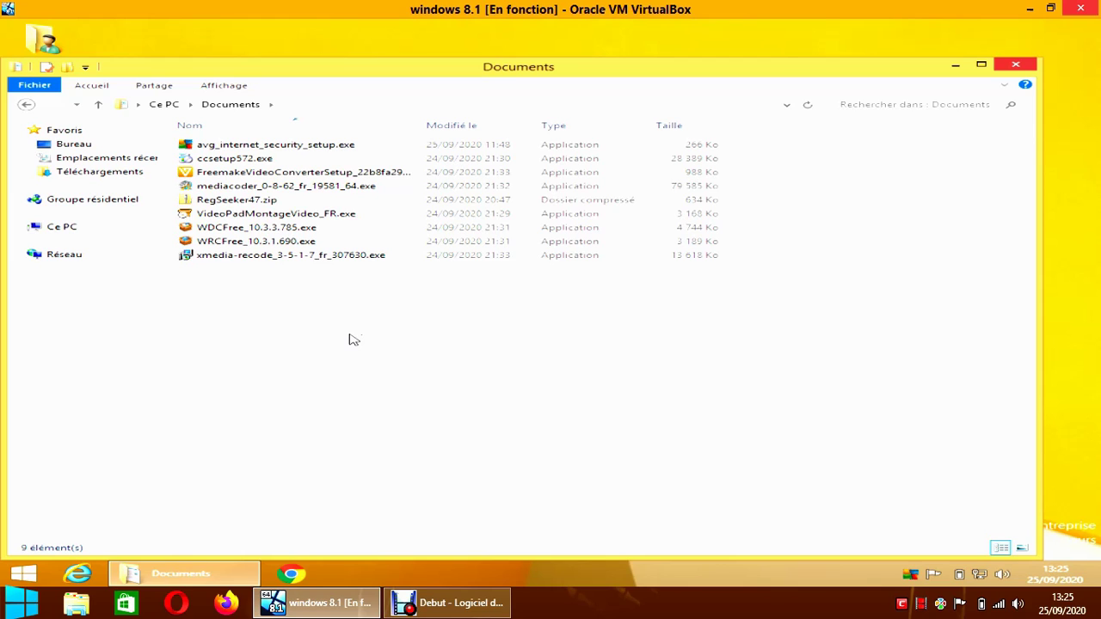
right_click(279, 230)
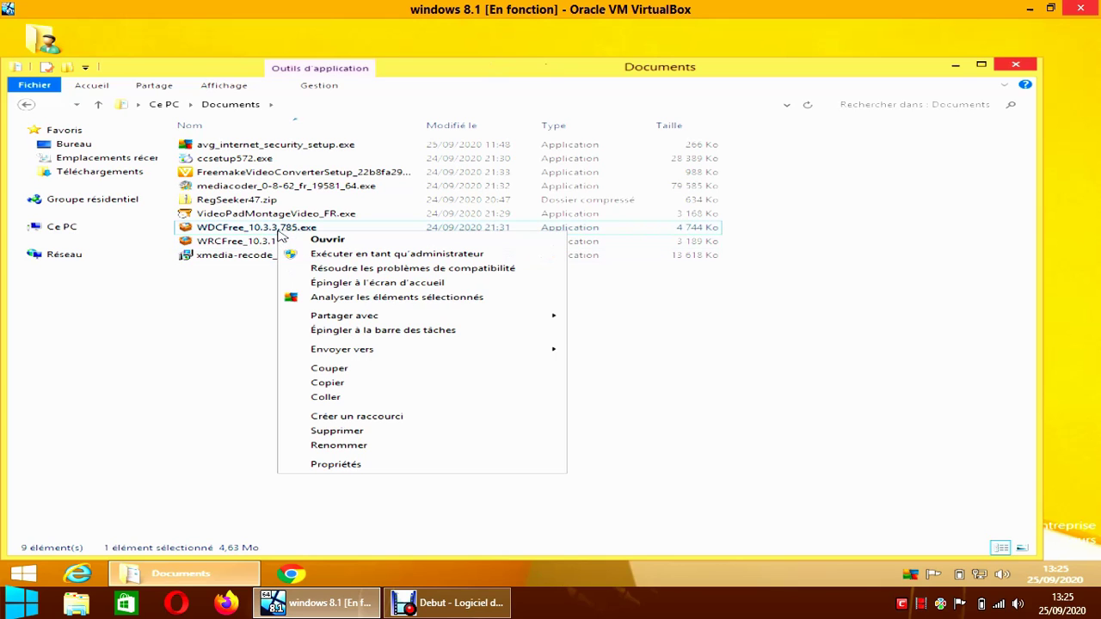
click(353, 445)
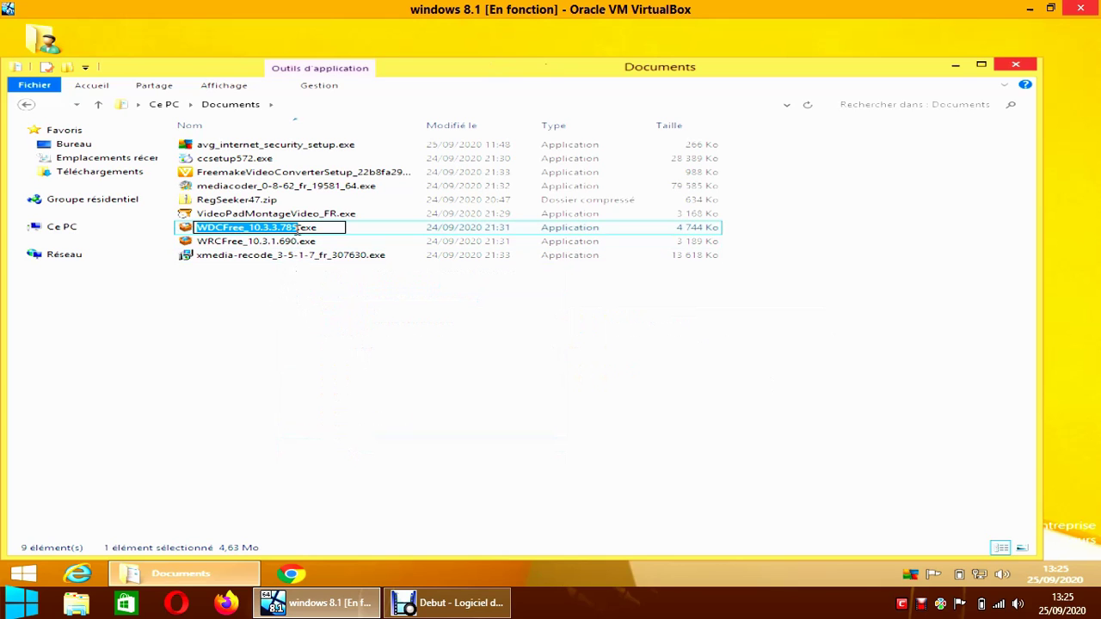
click(295, 228)
key(BackSpace)
key(BackSpace)
key(BackSpace)
key(BackSpace)
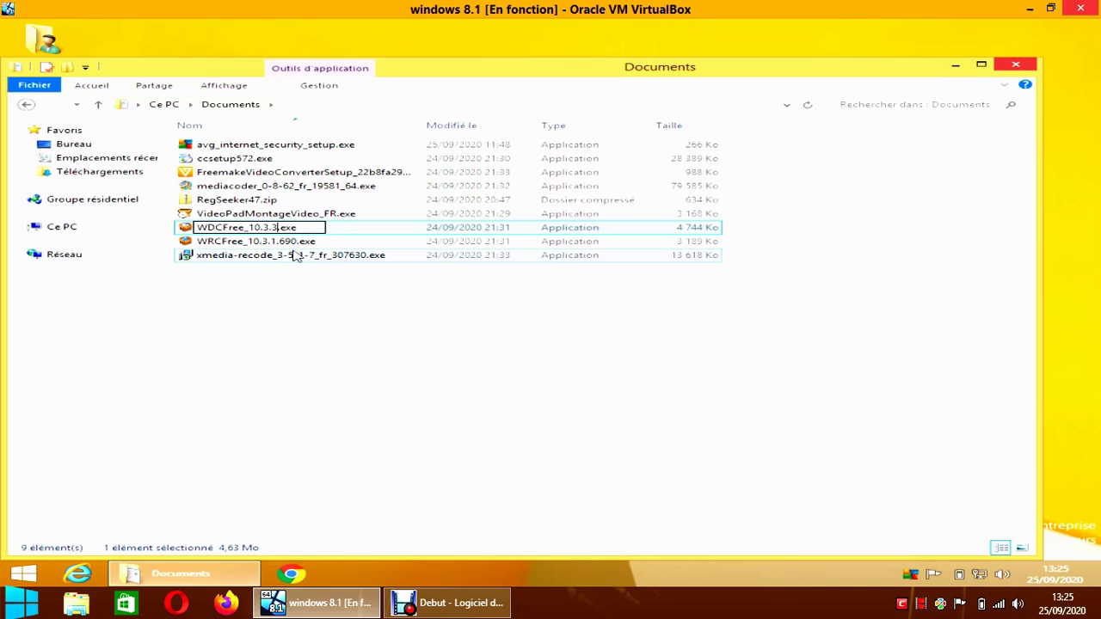
key(Return)
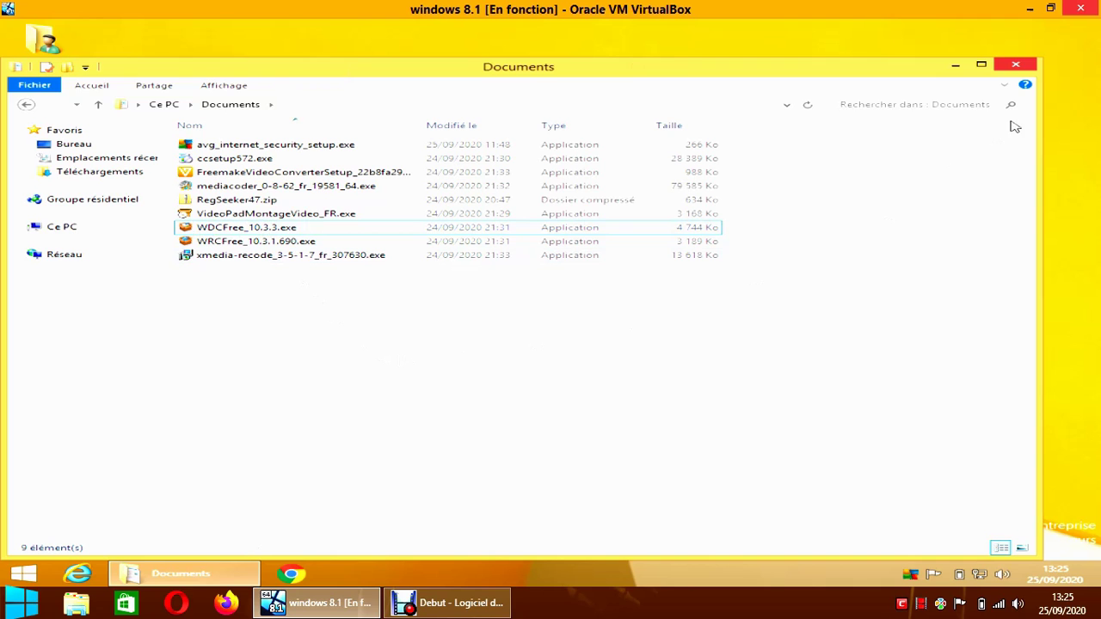
click(1017, 68)
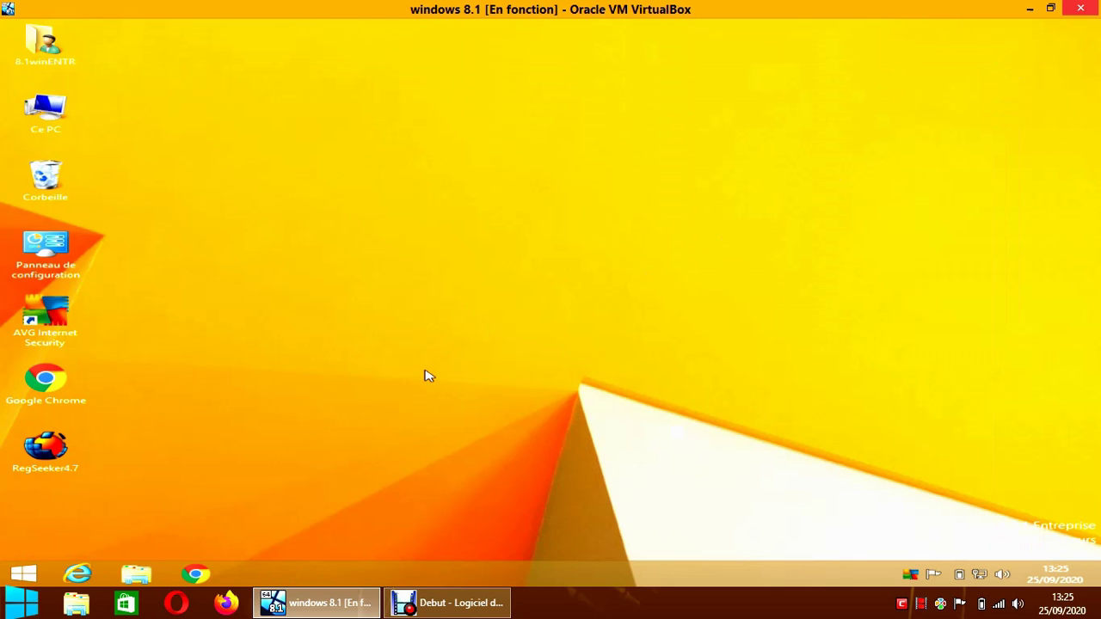
Step: Reopen AVG Internet Security, check the ransomware-protected folders and mode, and open the list of blocked and authorised applications
double_click(60, 321)
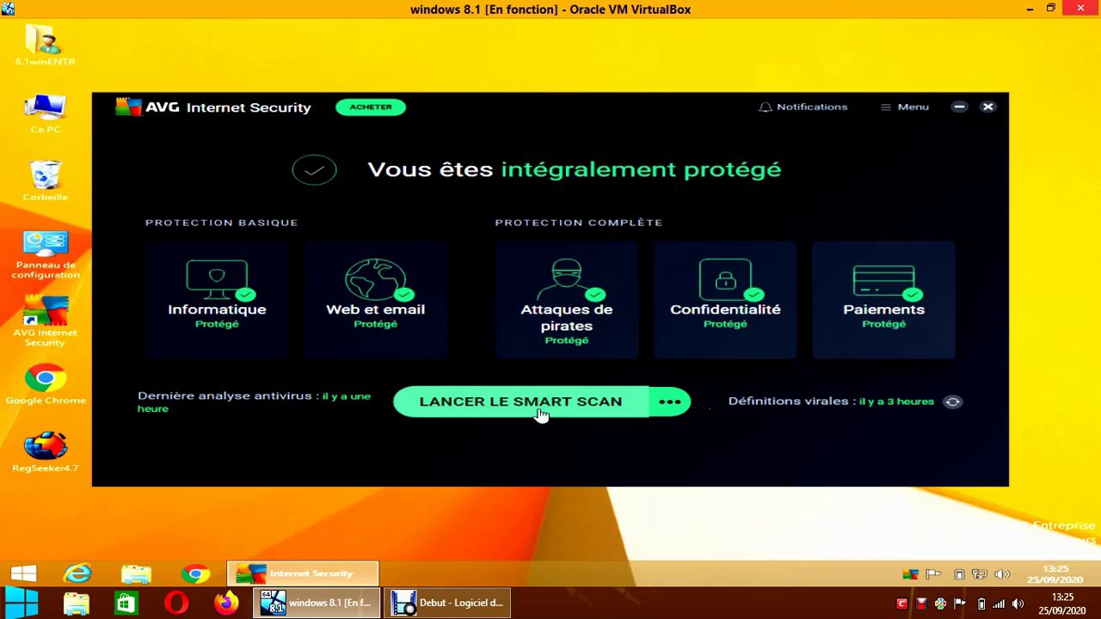
click(246, 315)
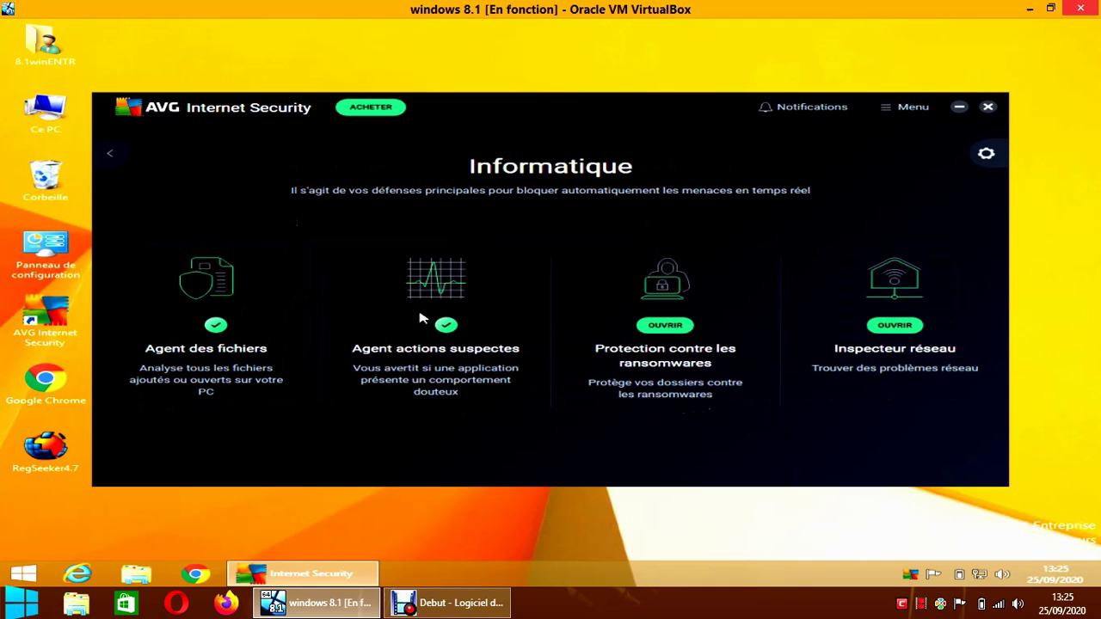
click(641, 331)
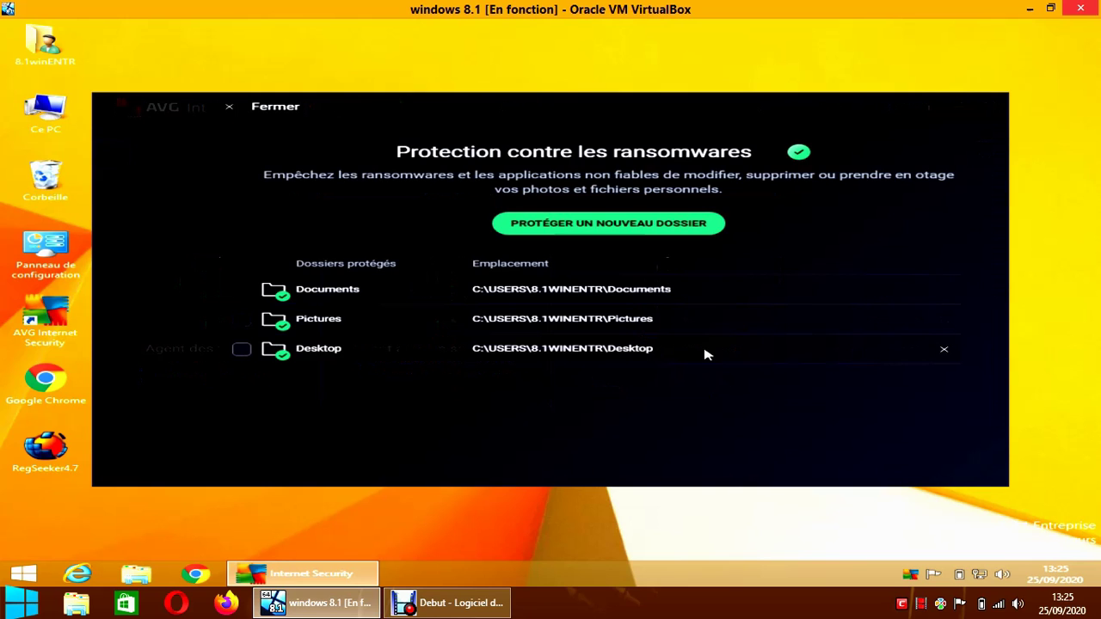
click(287, 108)
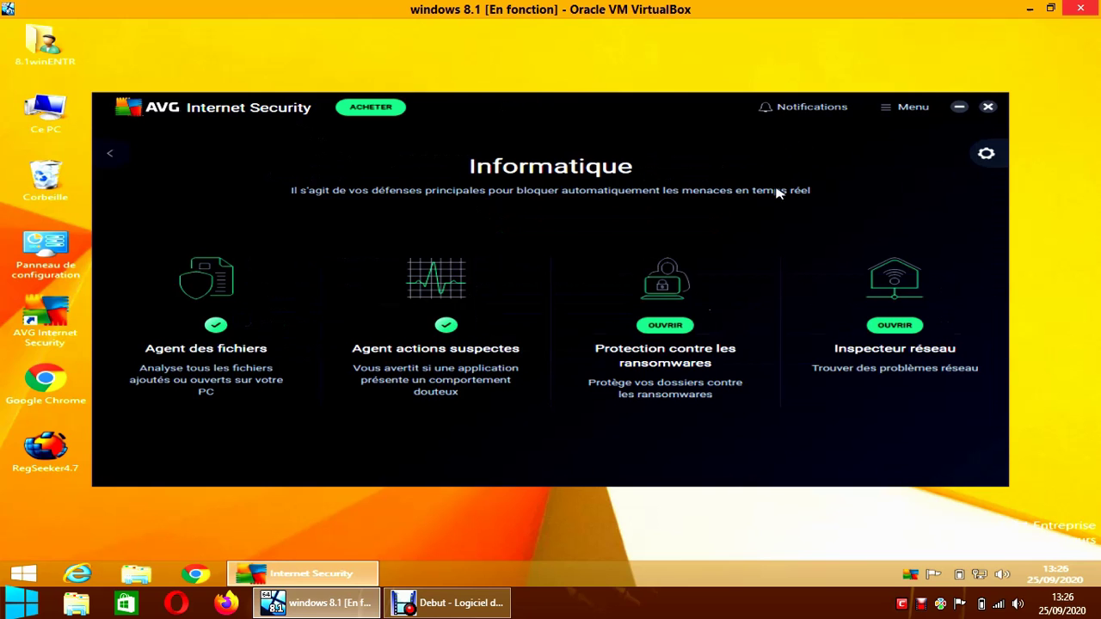
click(986, 155)
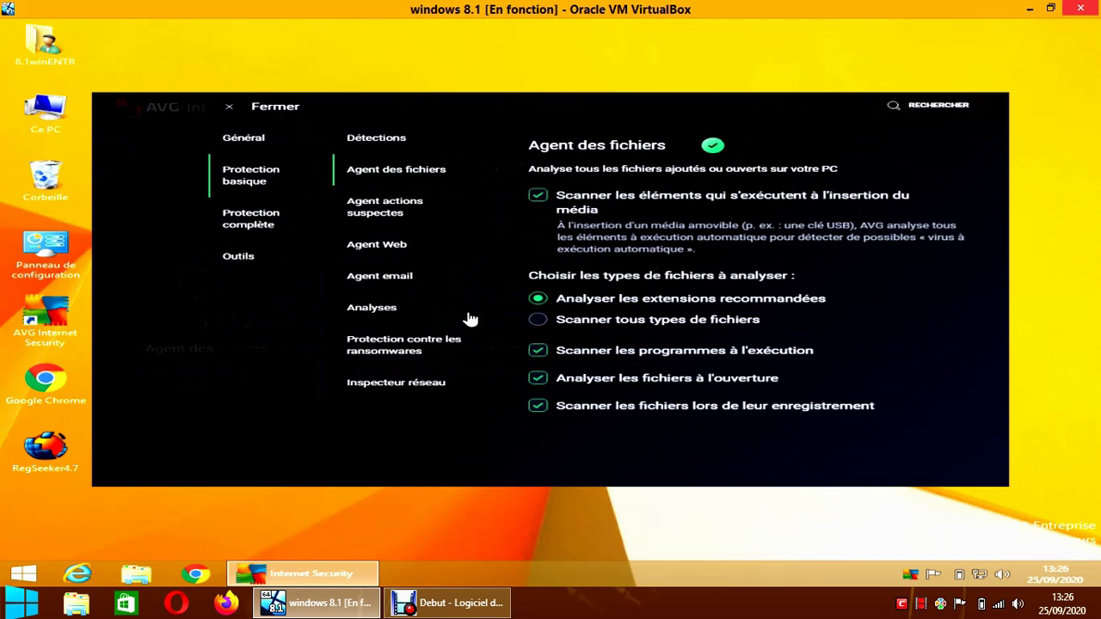
click(428, 345)
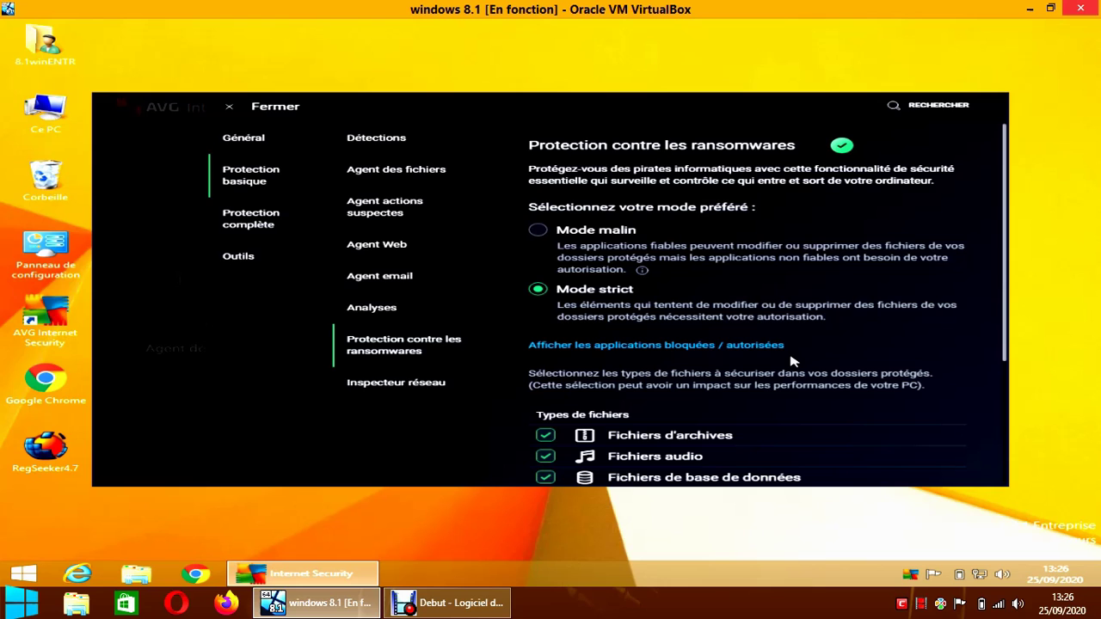
click(656, 345)
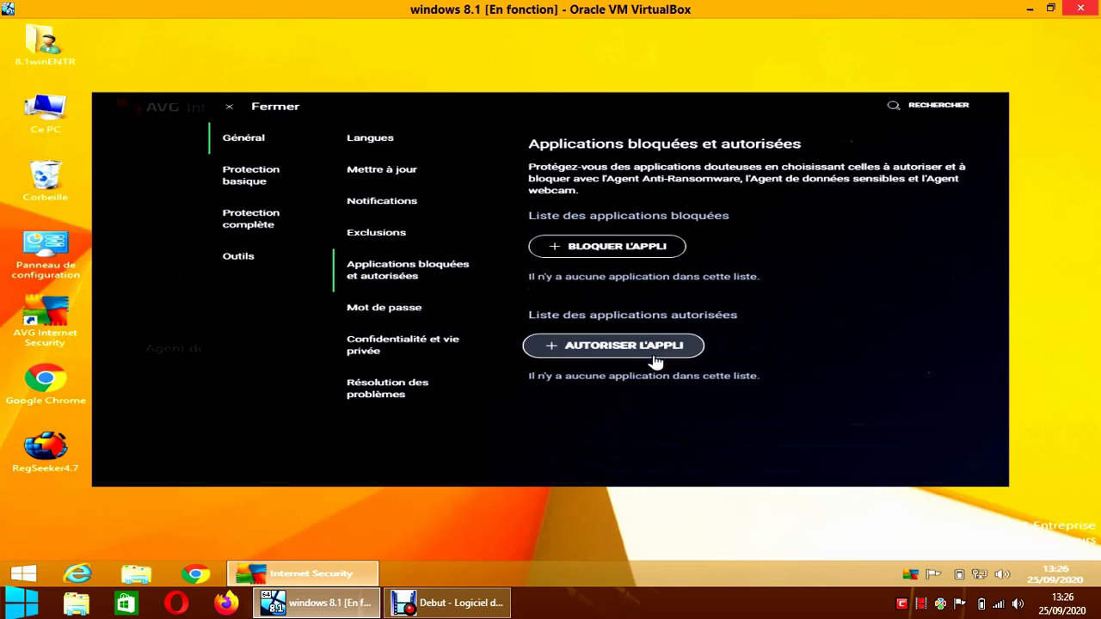
Step: Add C:\Windows\explorer.exe to the blocked applications, keeping Protection contre les ransomwares selected and excluding Agent de données sensibles
click(656, 248)
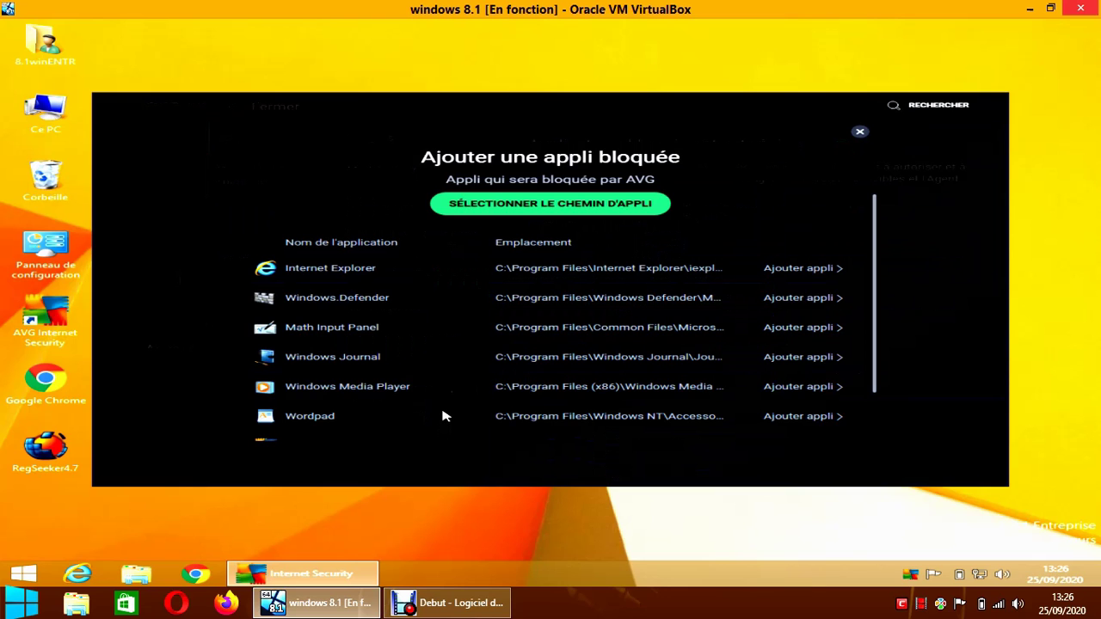
scroll(444, 413, down, 2)
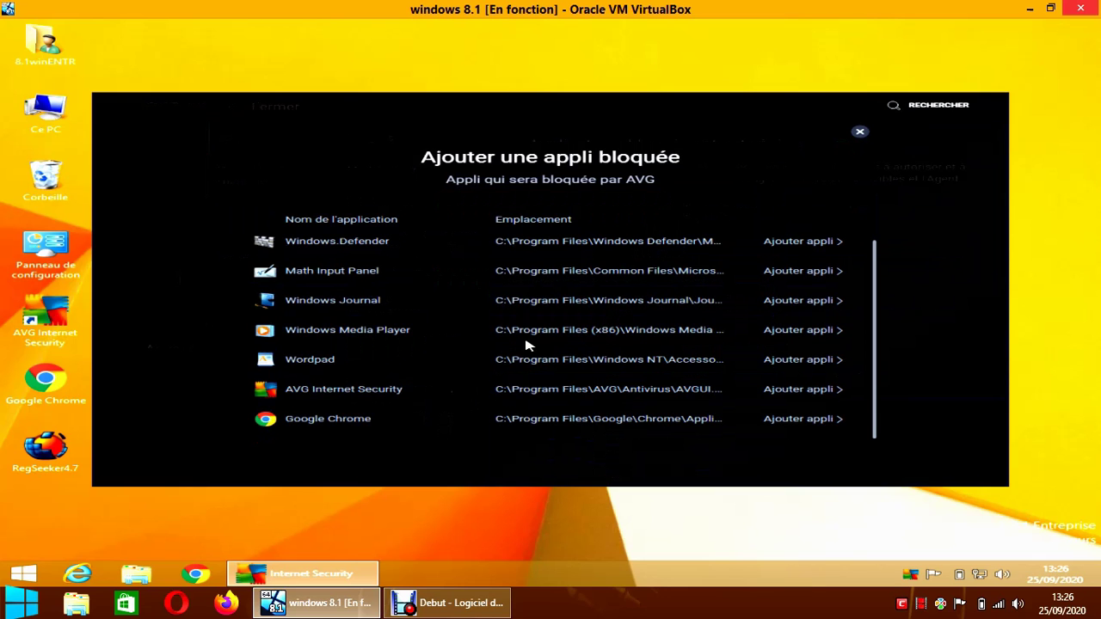
scroll(528, 345, up, 2)
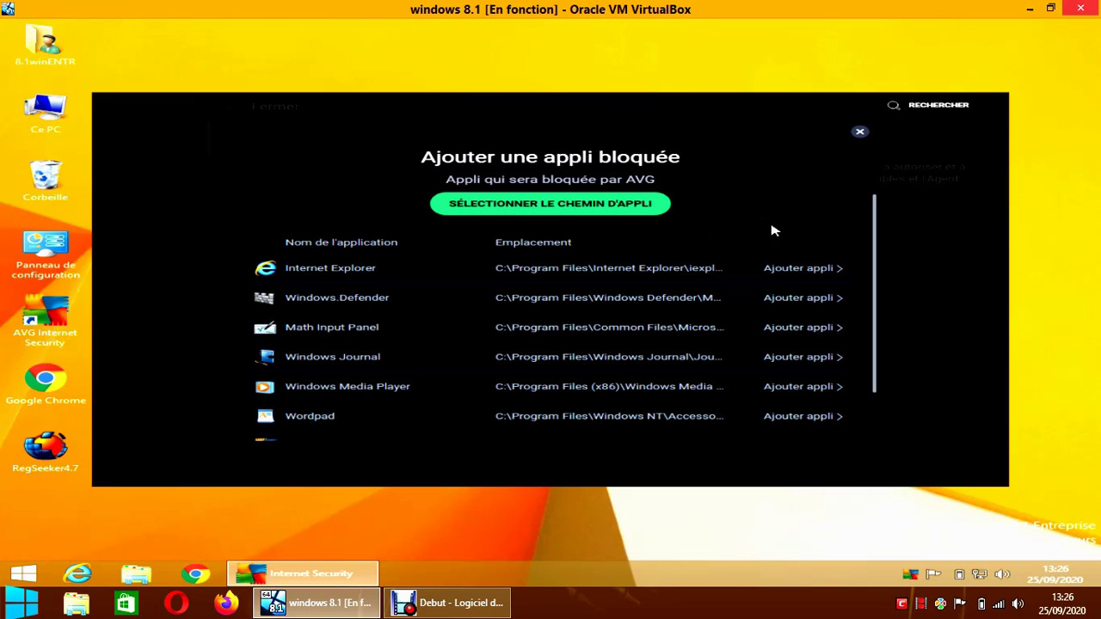
click(658, 205)
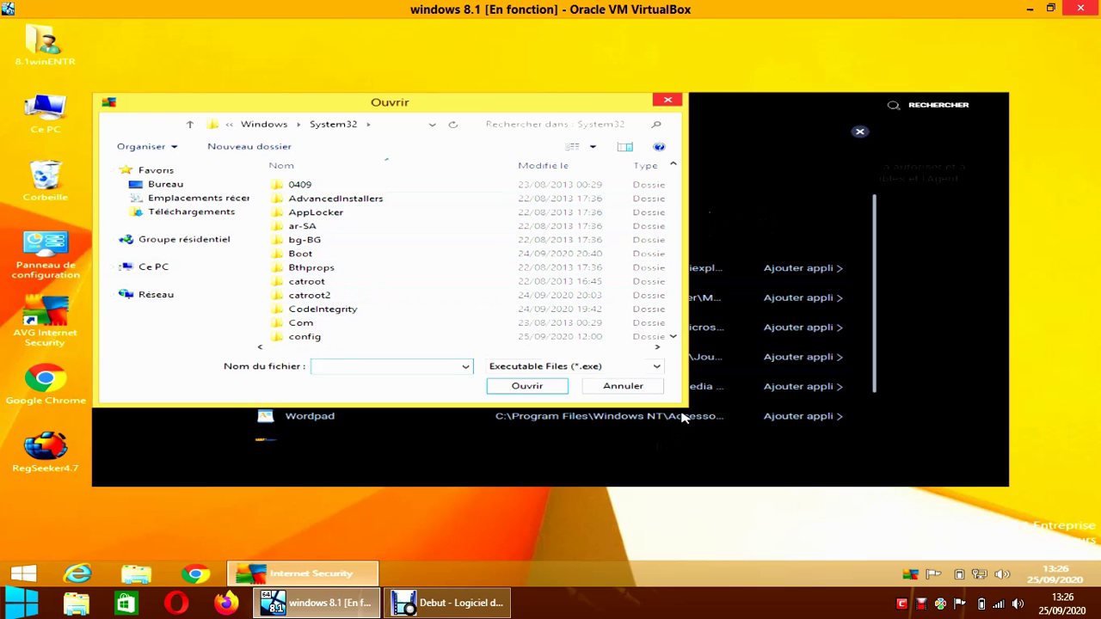
drag(684, 403, 810, 547)
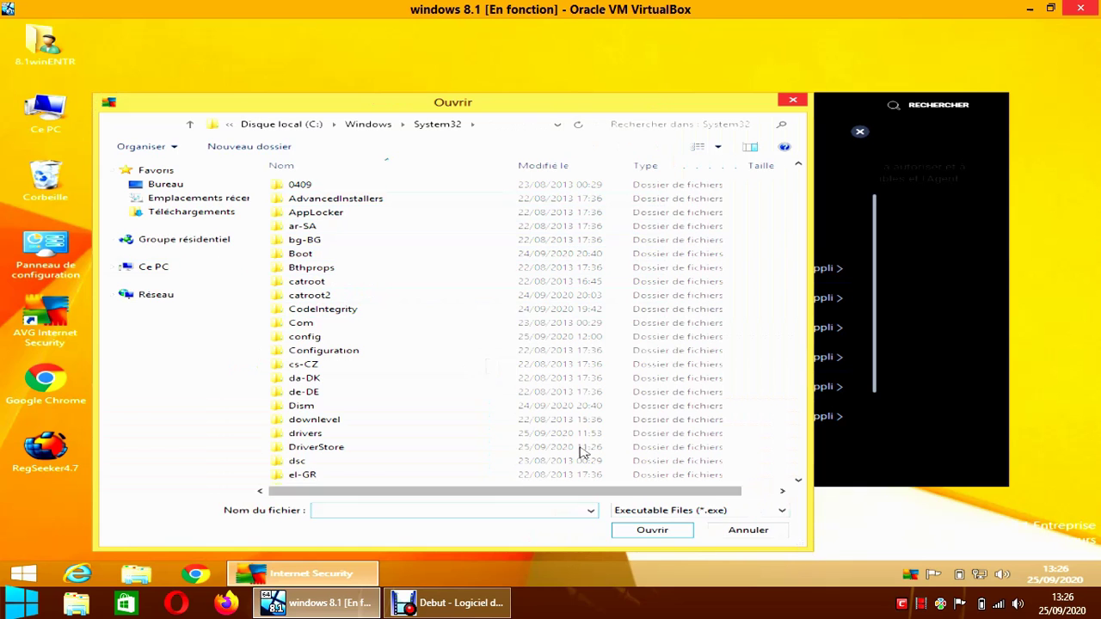
click(146, 267)
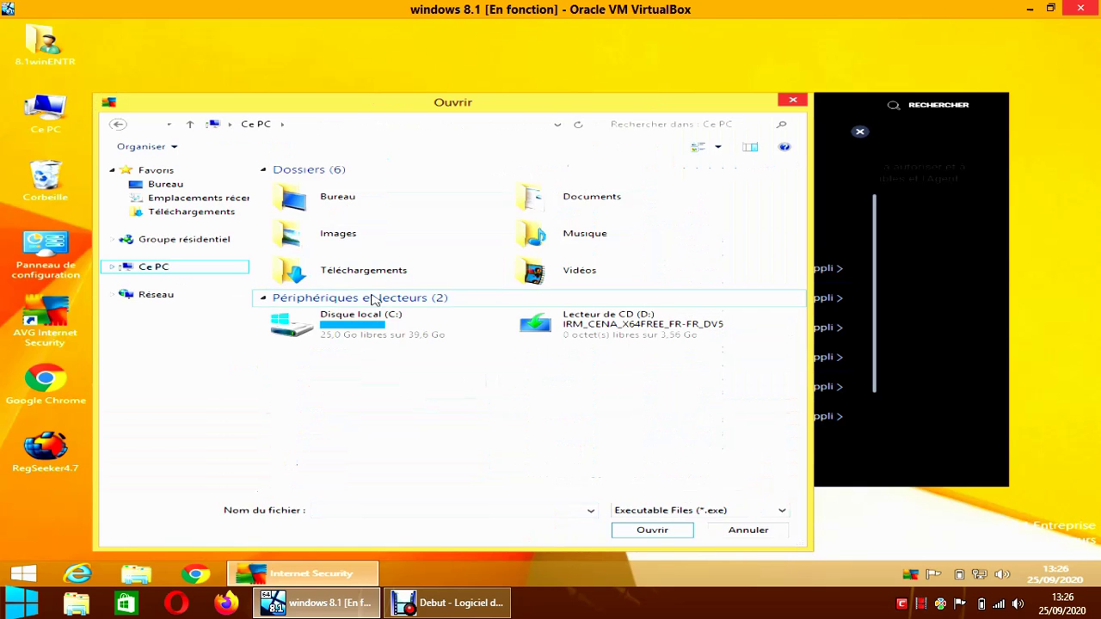
double_click(348, 316)
double_click(325, 256)
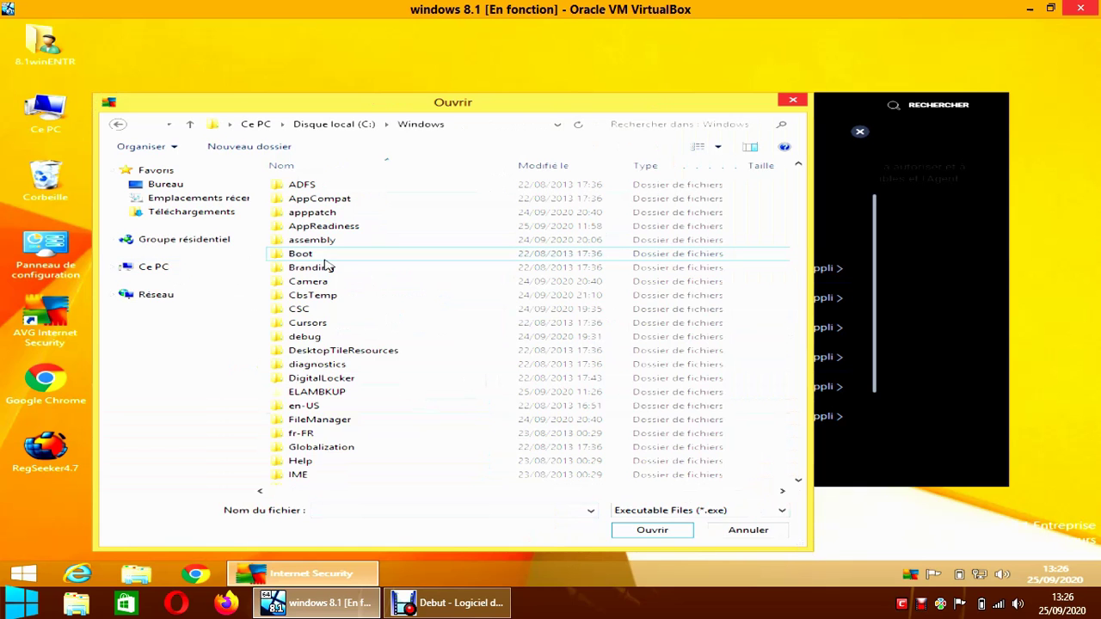
scroll(363, 288, down, 18)
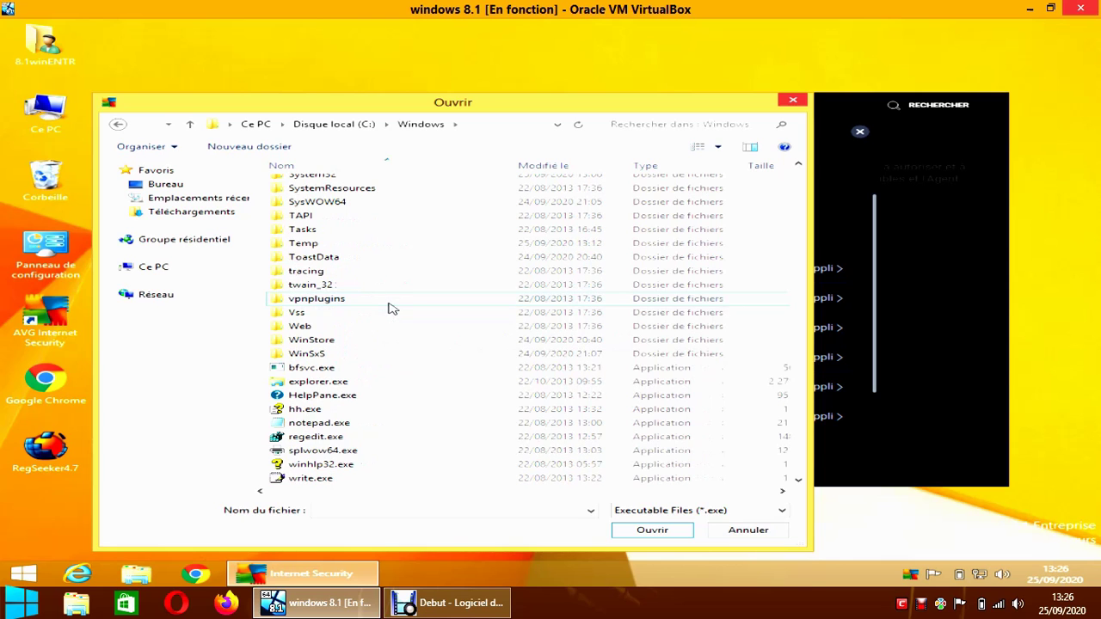
click(342, 383)
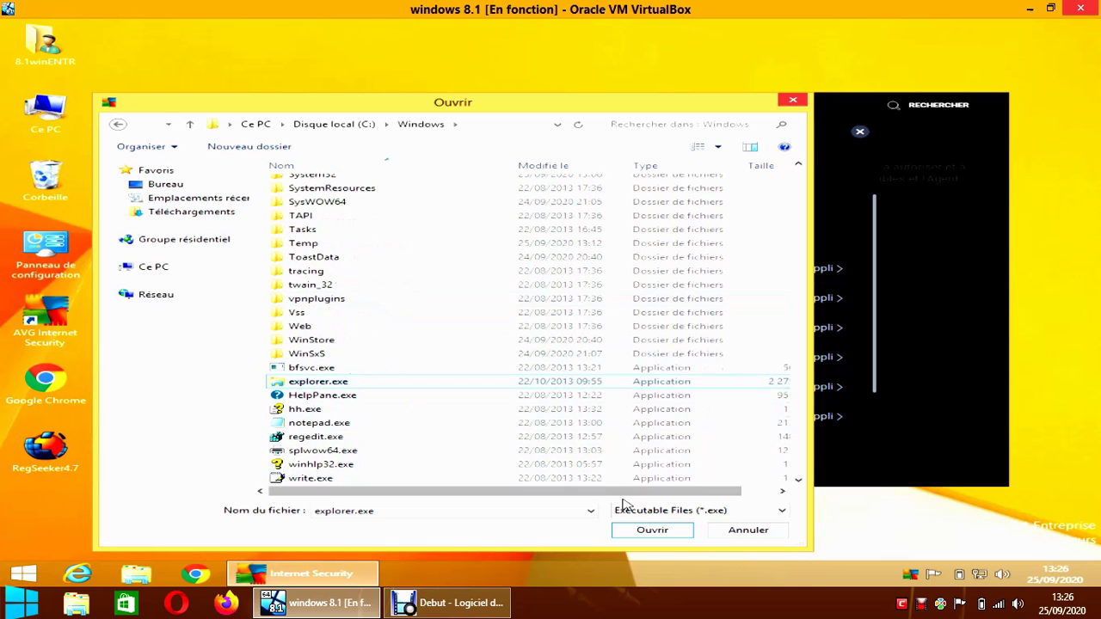
click(651, 530)
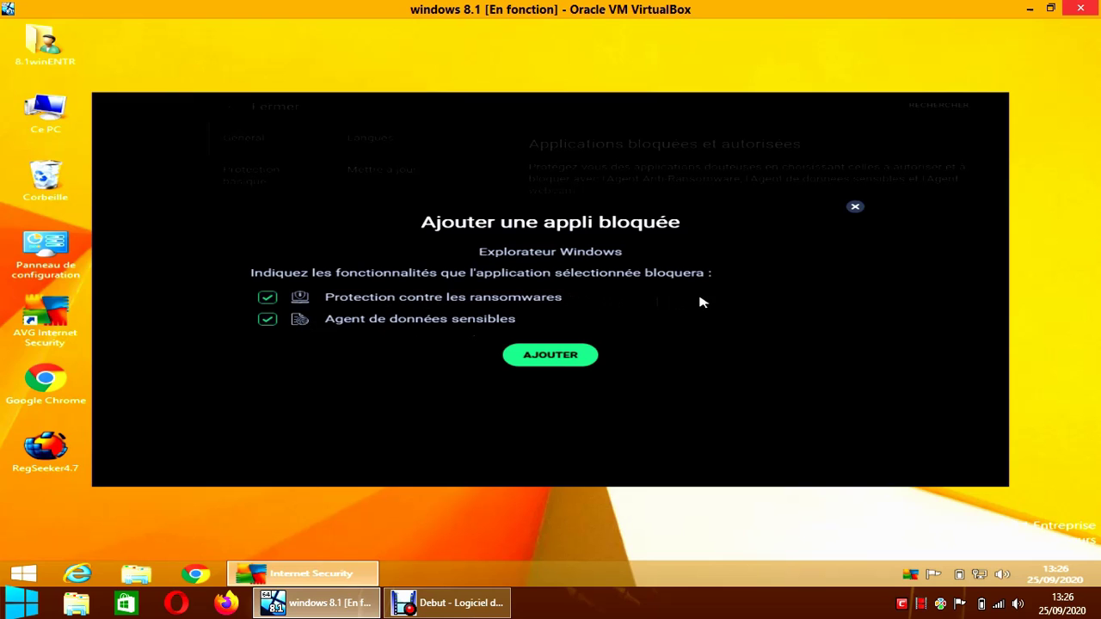
click(269, 320)
click(533, 358)
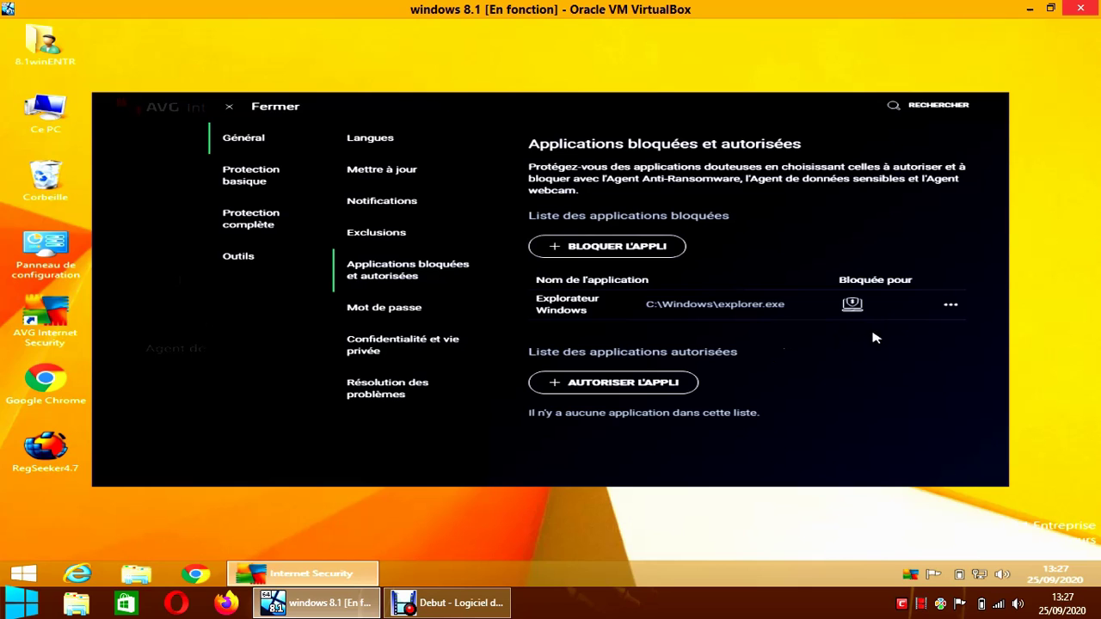
Step: Check the options available for the blocked Explorateur Windows entry, close AVG Internet Security, and refresh the desktop
click(950, 305)
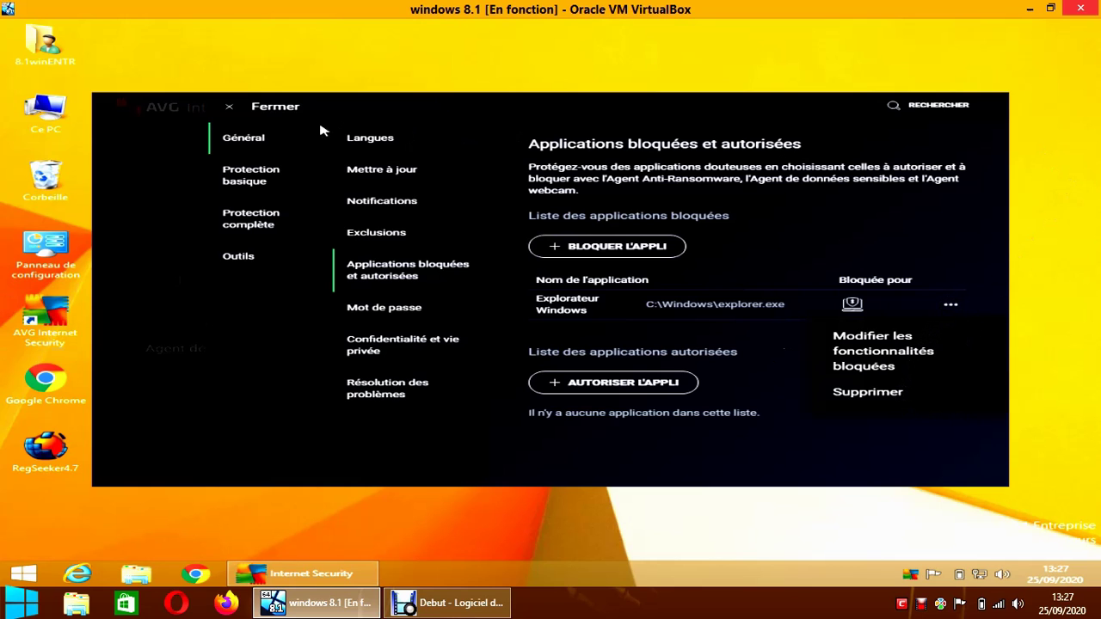
click(262, 106)
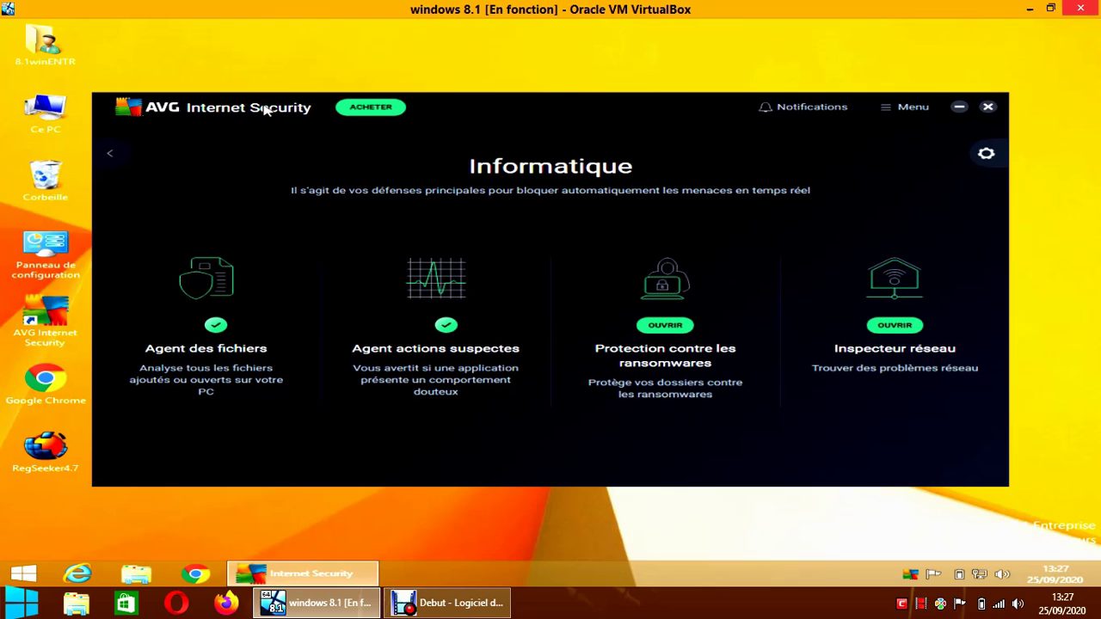
click(987, 108)
right_click(679, 198)
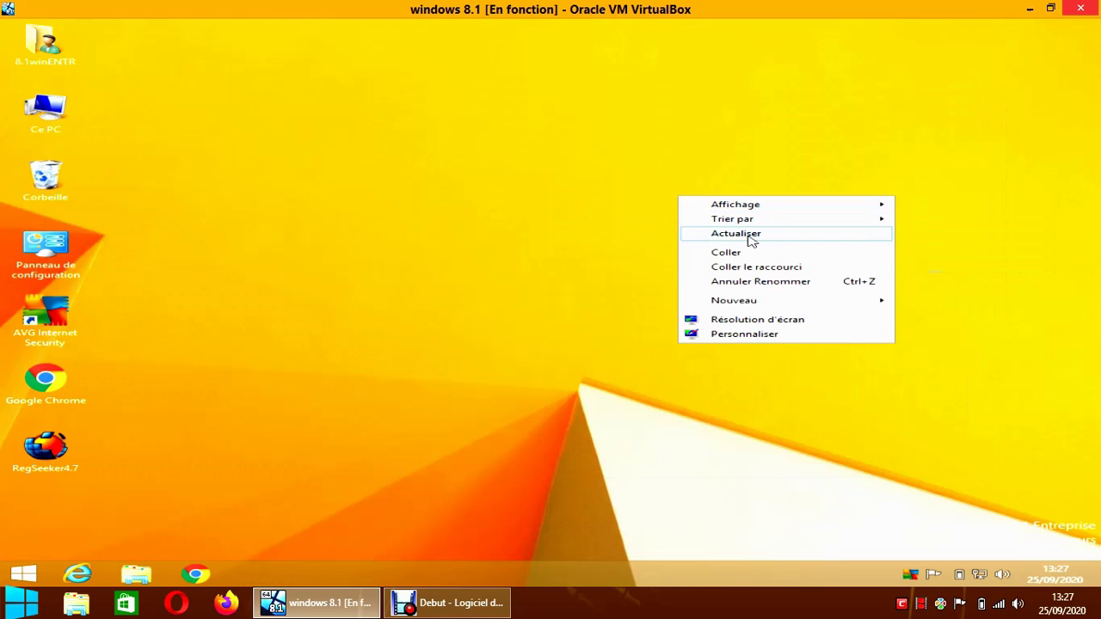
click(749, 237)
Step: Open the Documents folder in the file explorer and delete mediacoder_0-8-62_fr_19581_64.exe
click(135, 577)
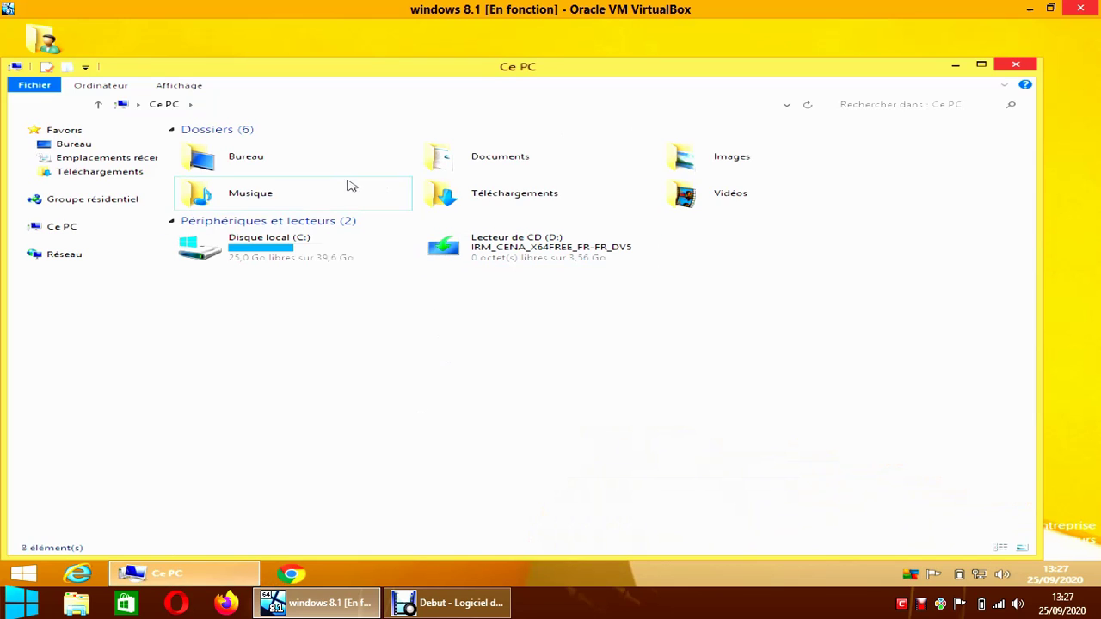
double_click(464, 168)
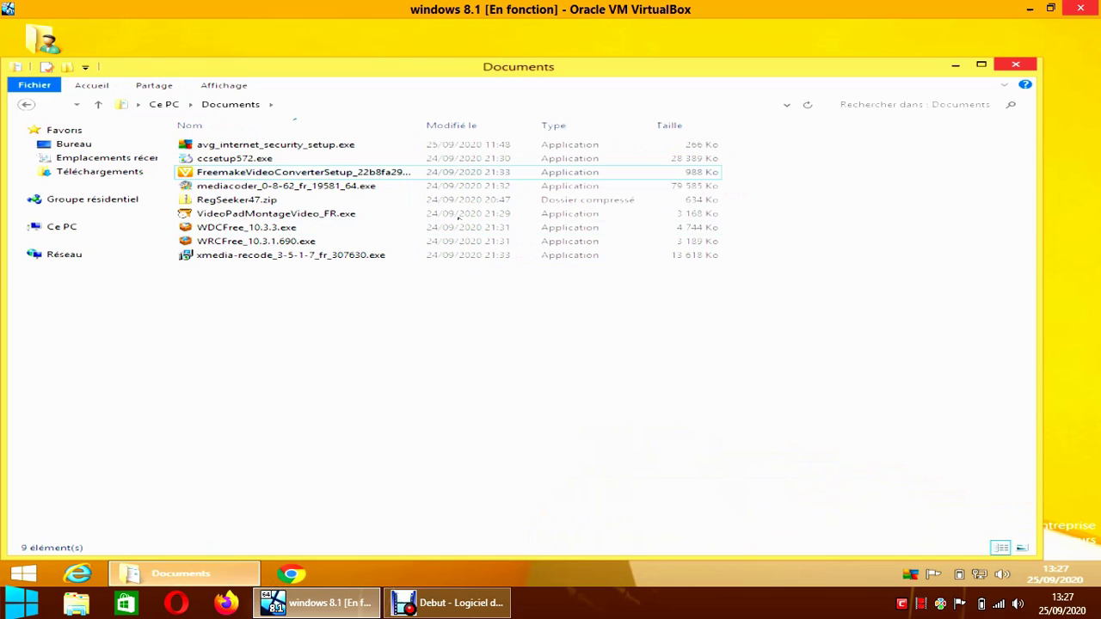
click(301, 184)
right_click(304, 184)
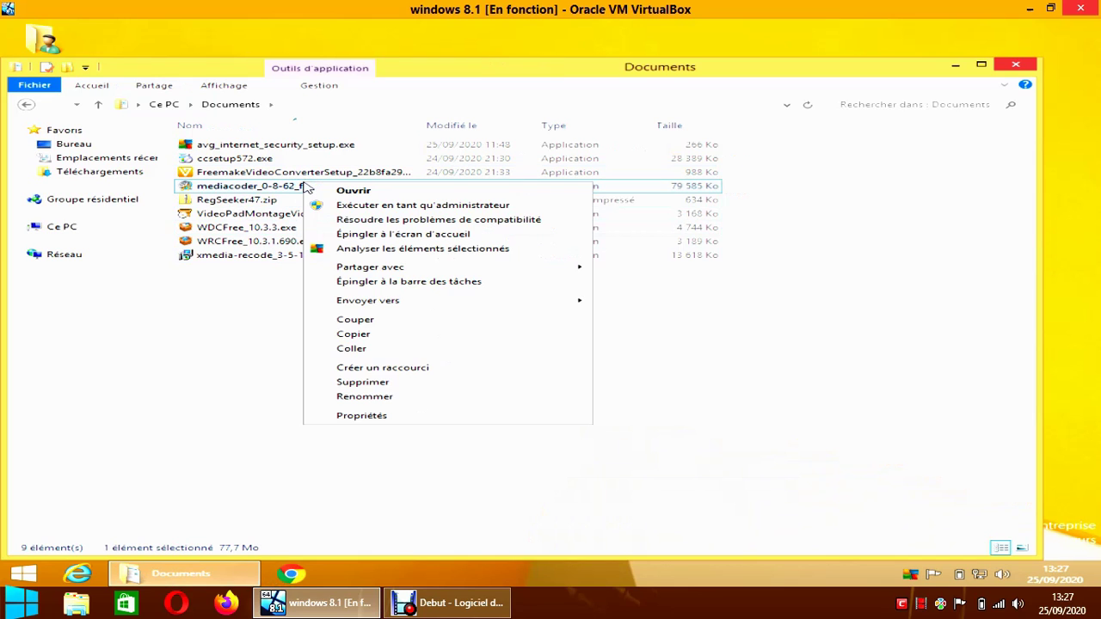
click(382, 383)
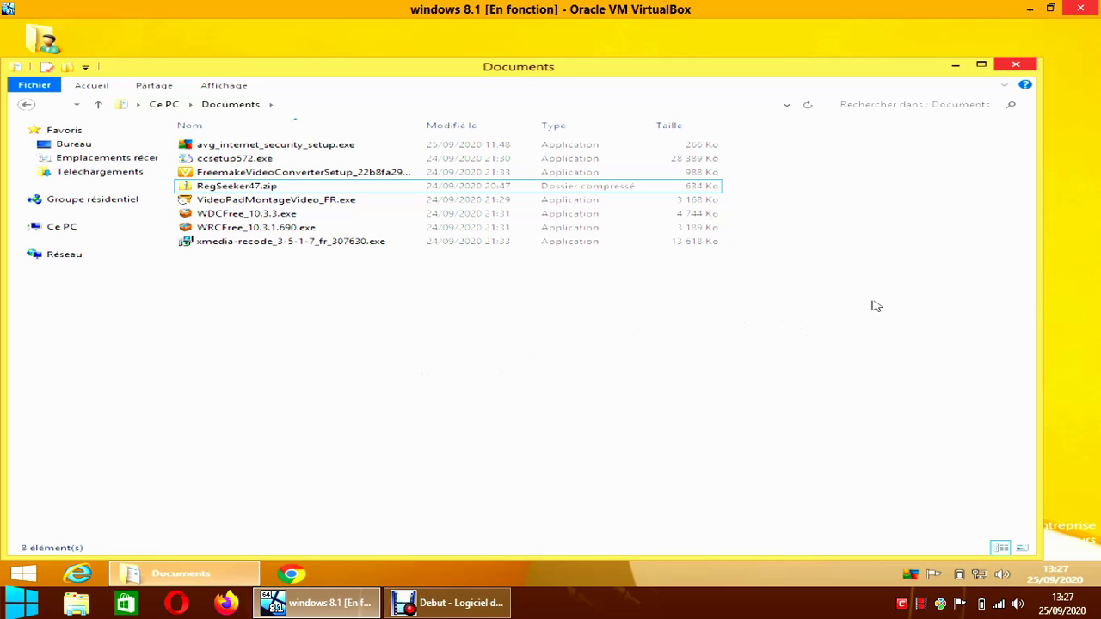
Step: Resize and reposition the Documents window clear of the desktop icons, and delete VideoPadMontageVideo_FR.exe from the folder
drag(1041, 293, 853, 288)
drag(688, 70, 862, 50)
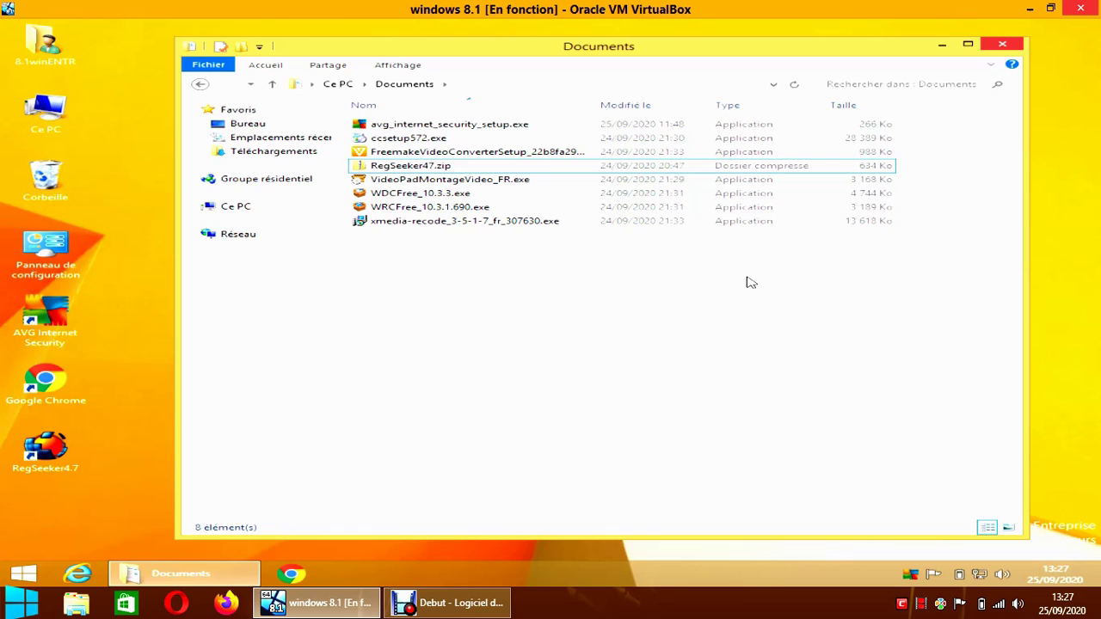
drag(680, 49, 652, 36)
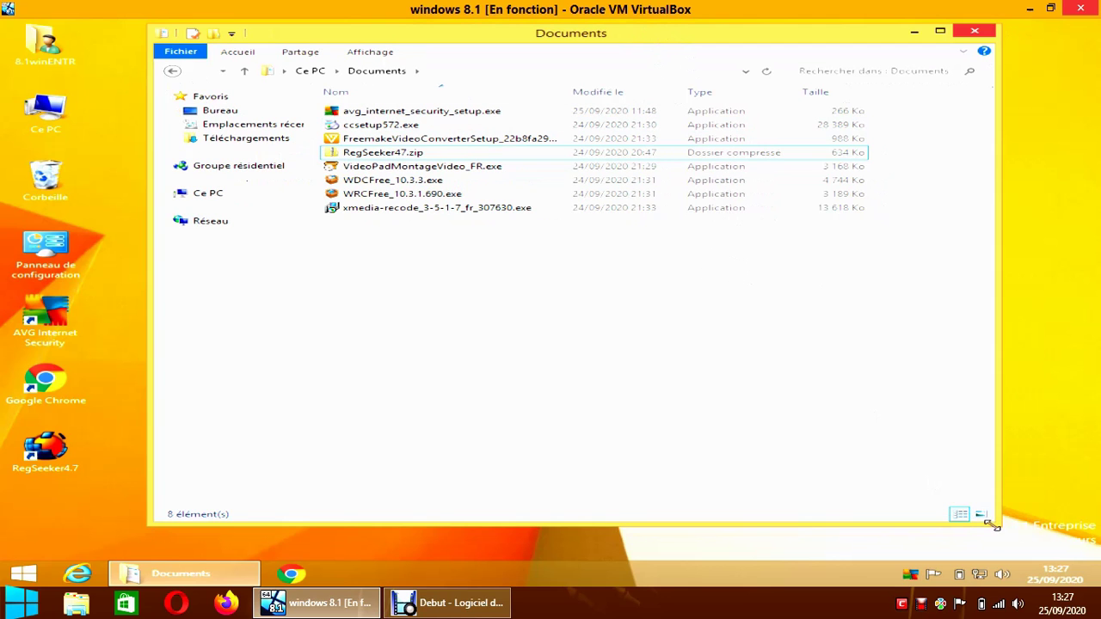
drag(994, 527, 1001, 550)
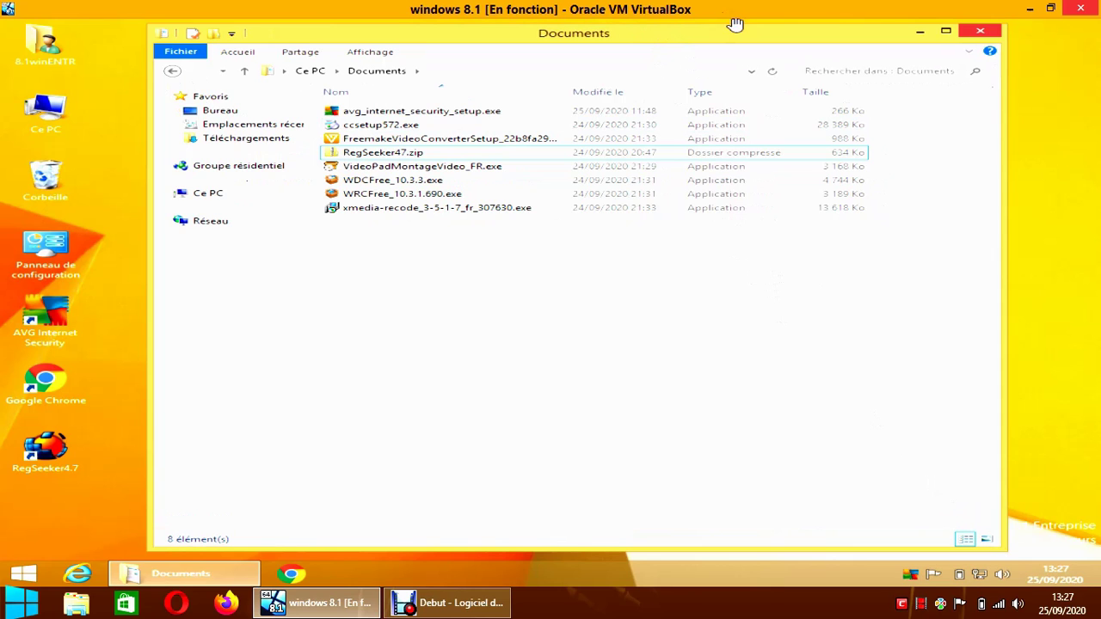
drag(699, 38, 701, 35)
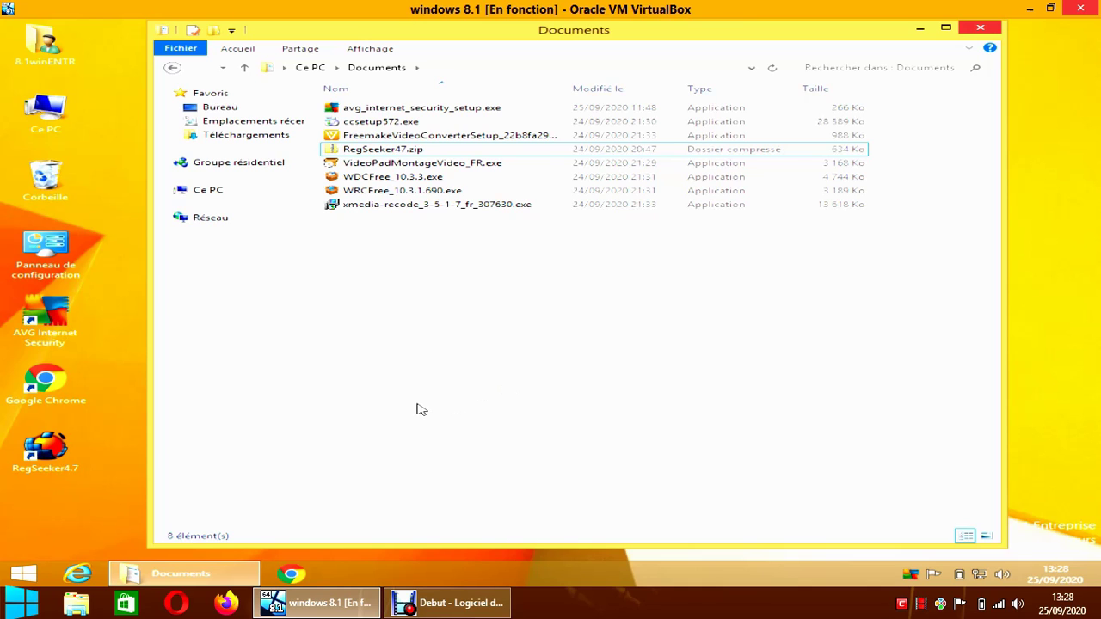
right_click(454, 166)
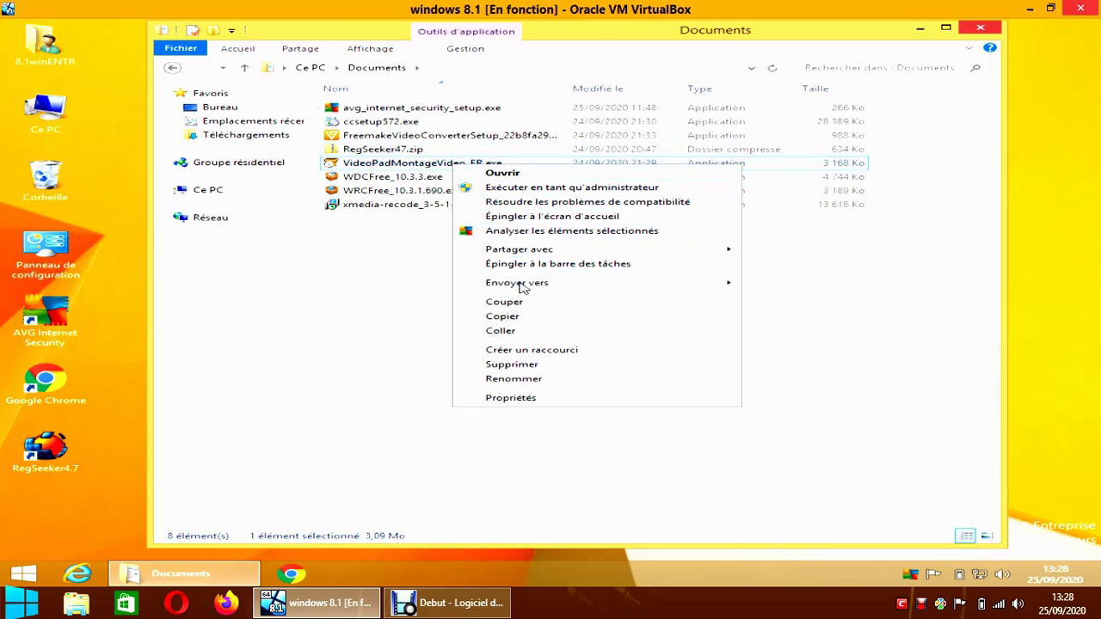
click(513, 365)
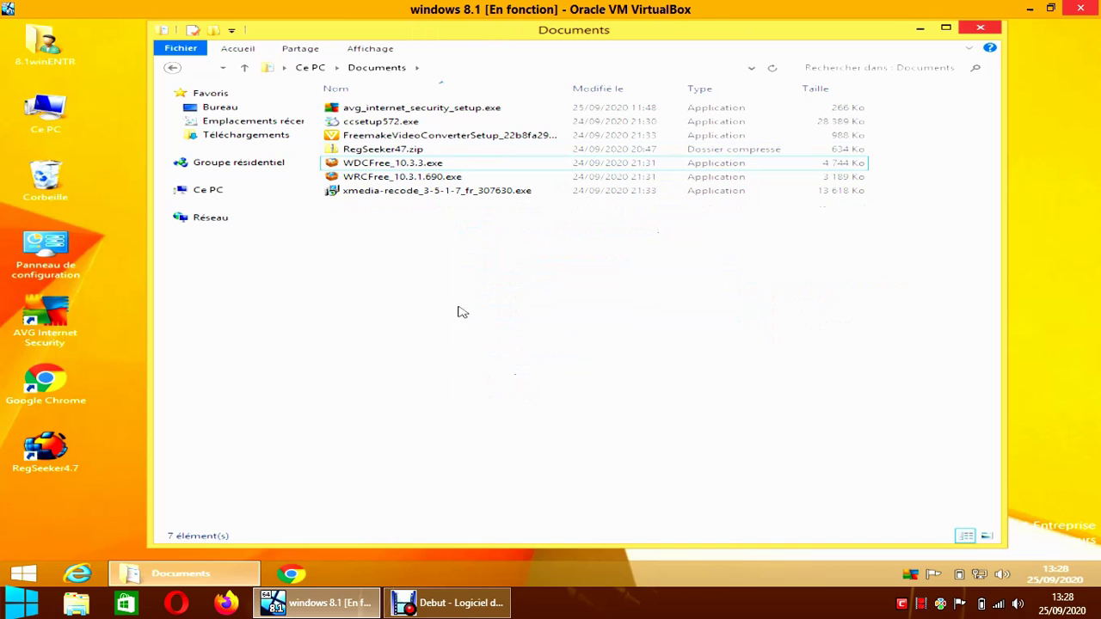
Step: Restore the ESET, MediaCoder and VideoPad installers from the Recycle Bin and close its window
double_click(38, 189)
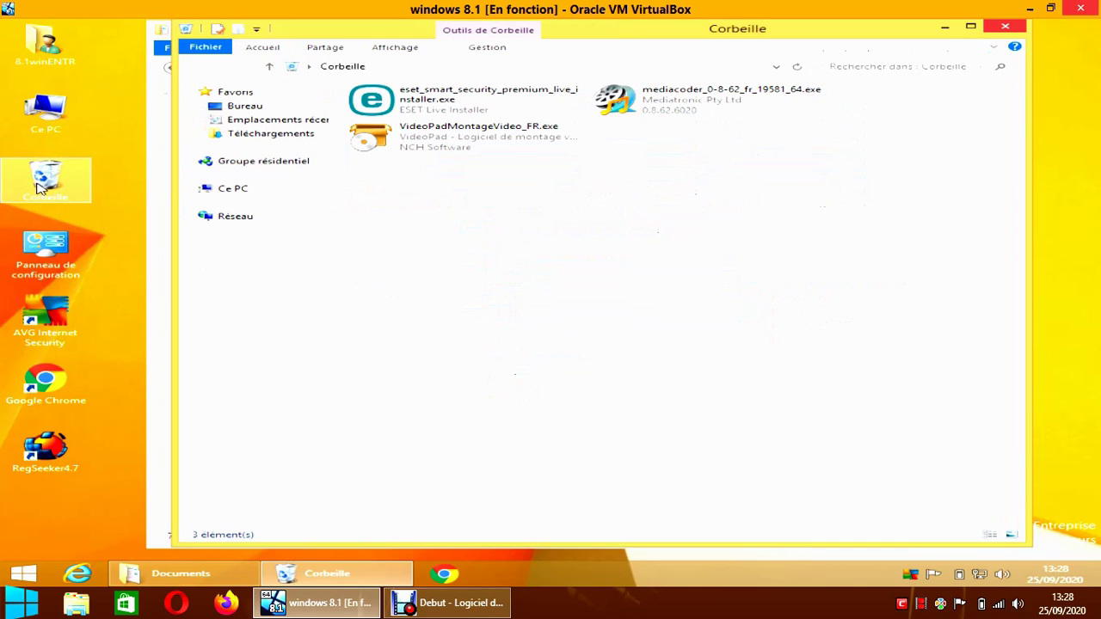
drag(411, 199, 658, 90)
right_click(669, 116)
click(671, 116)
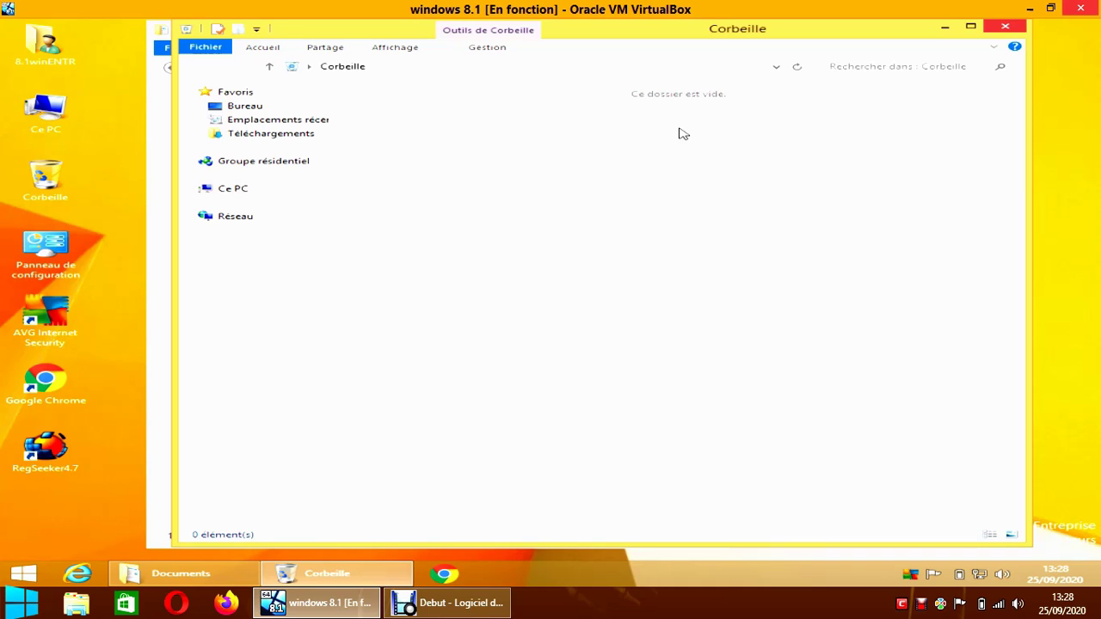
click(991, 32)
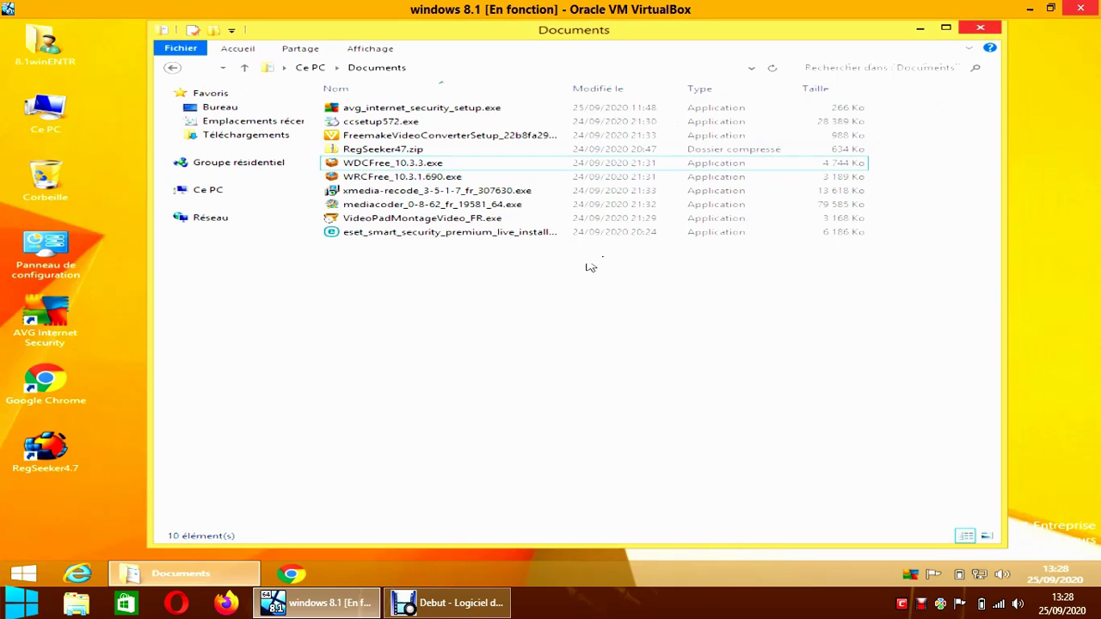
Step: Rename the MediaCoder installer in Documents as mediacoder_0-8-62_fr_195_64.exe and close the folder window
right_click(473, 206)
click(540, 425)
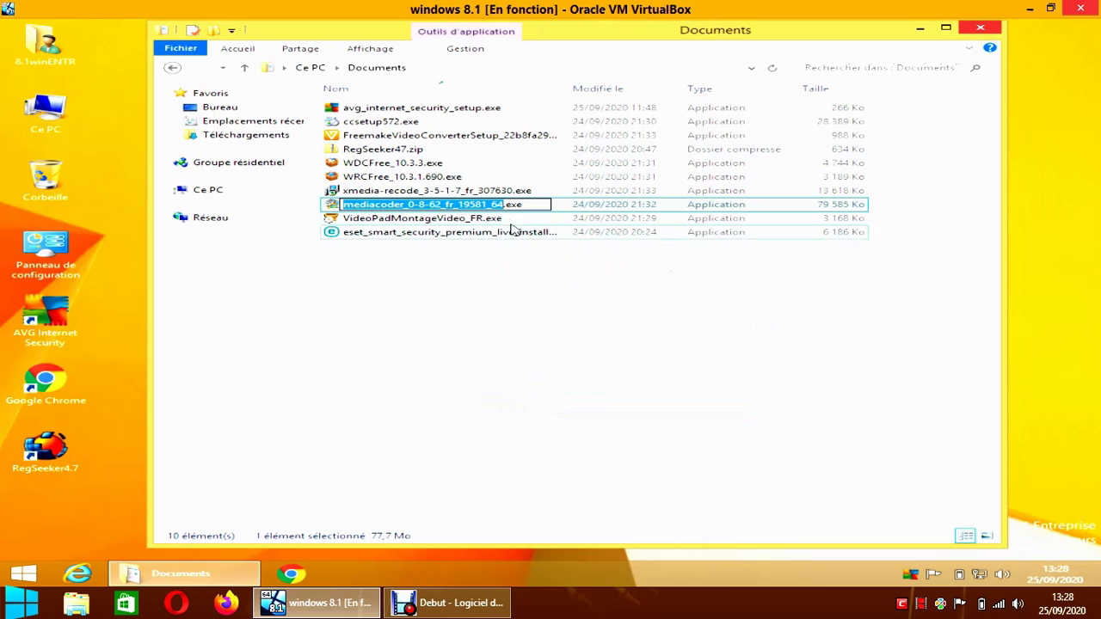
click(486, 207)
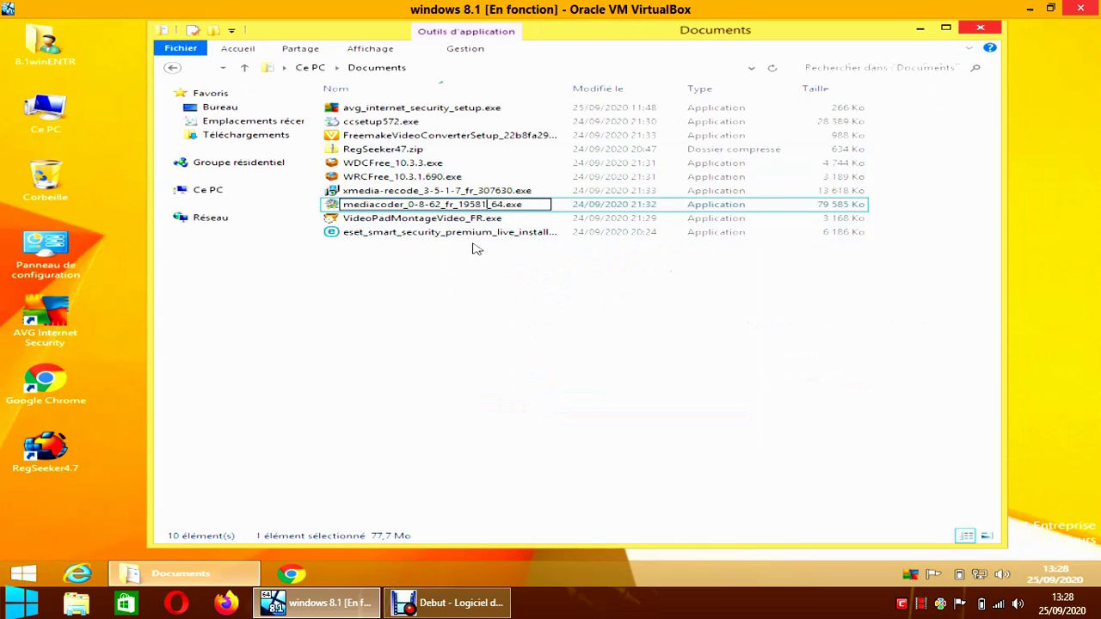
key(BackSpace)
key(BackSpace)
click(540, 335)
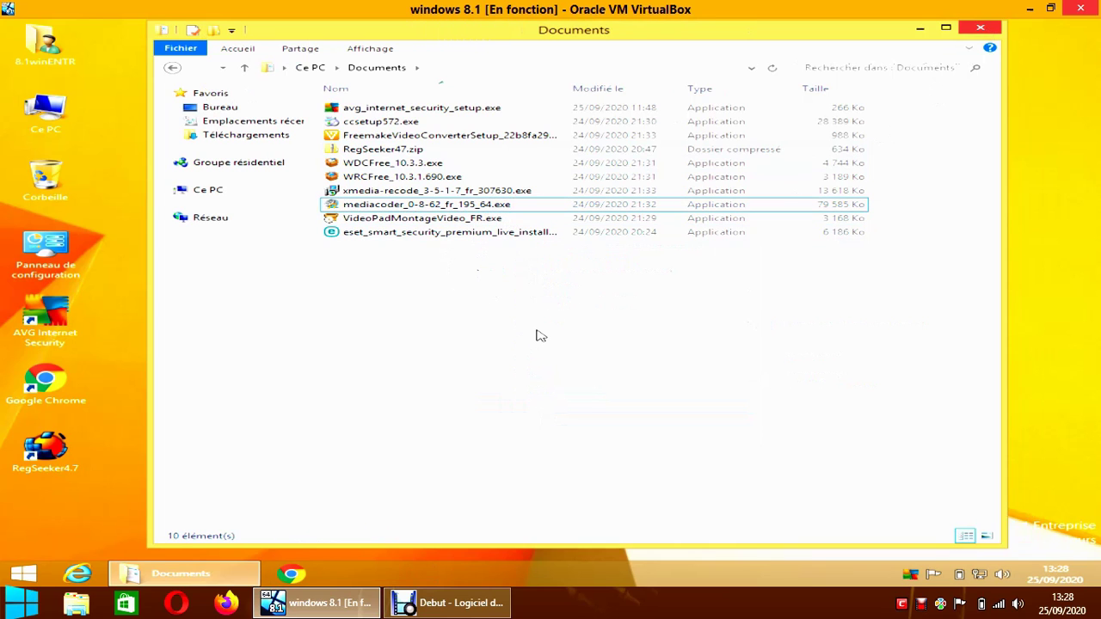
click(972, 36)
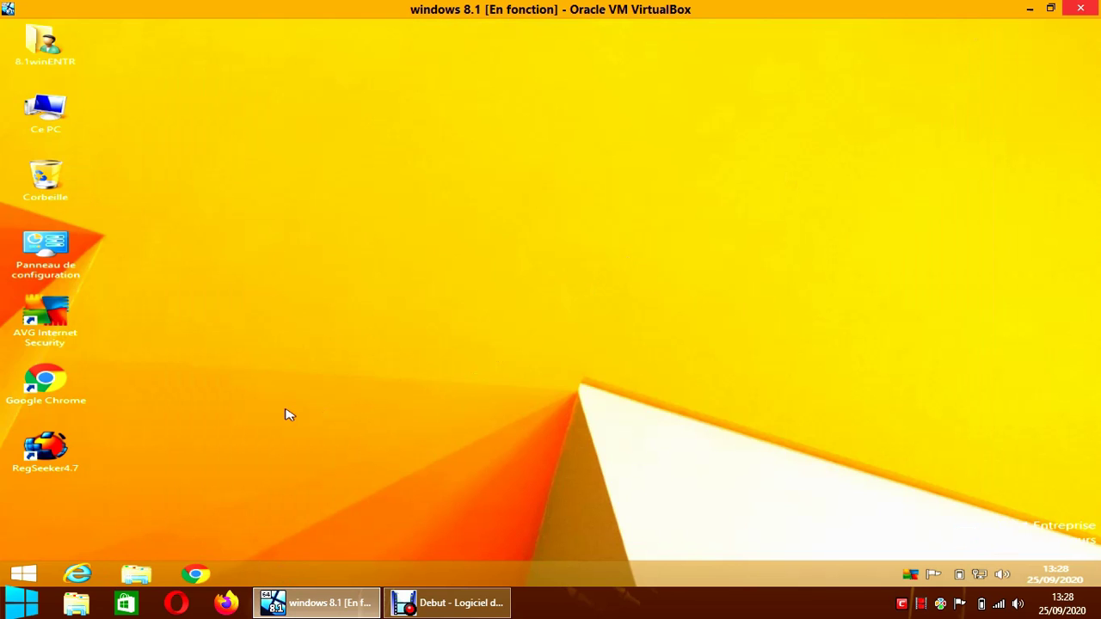
Step: Restart the Windows 8.1 virtual machine and sign back in with the account password
right_click(24, 578)
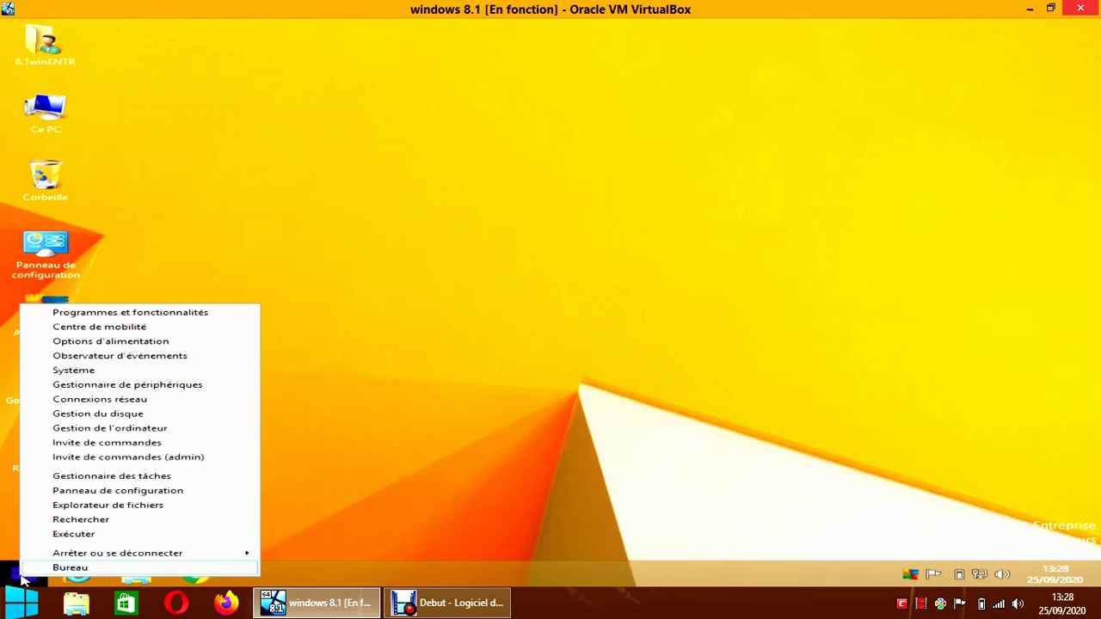
mouse_move(90, 555)
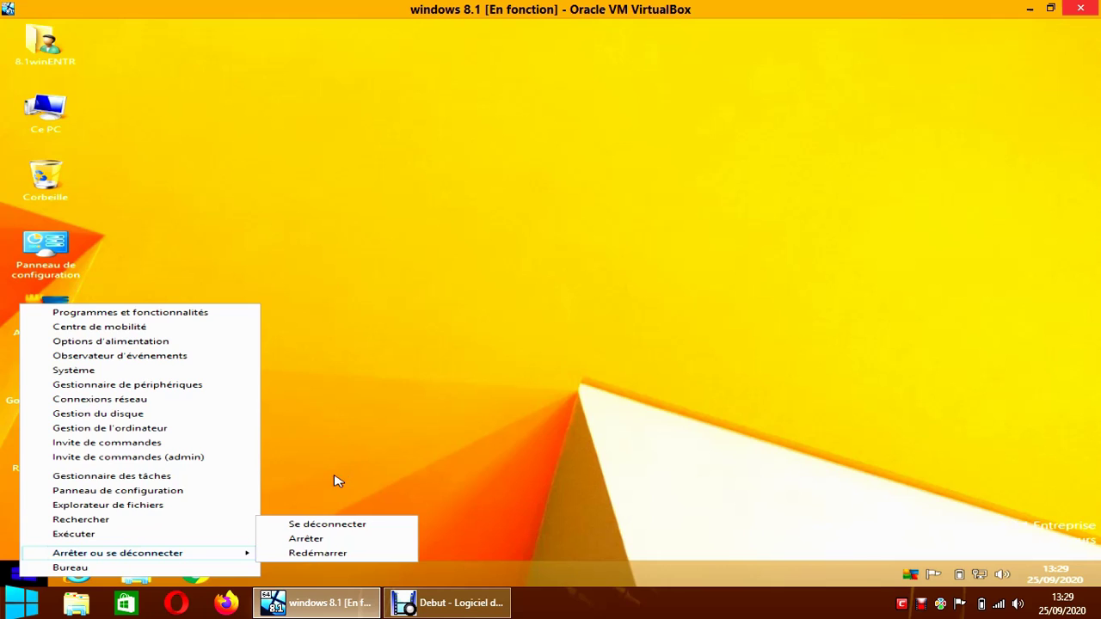
click(325, 555)
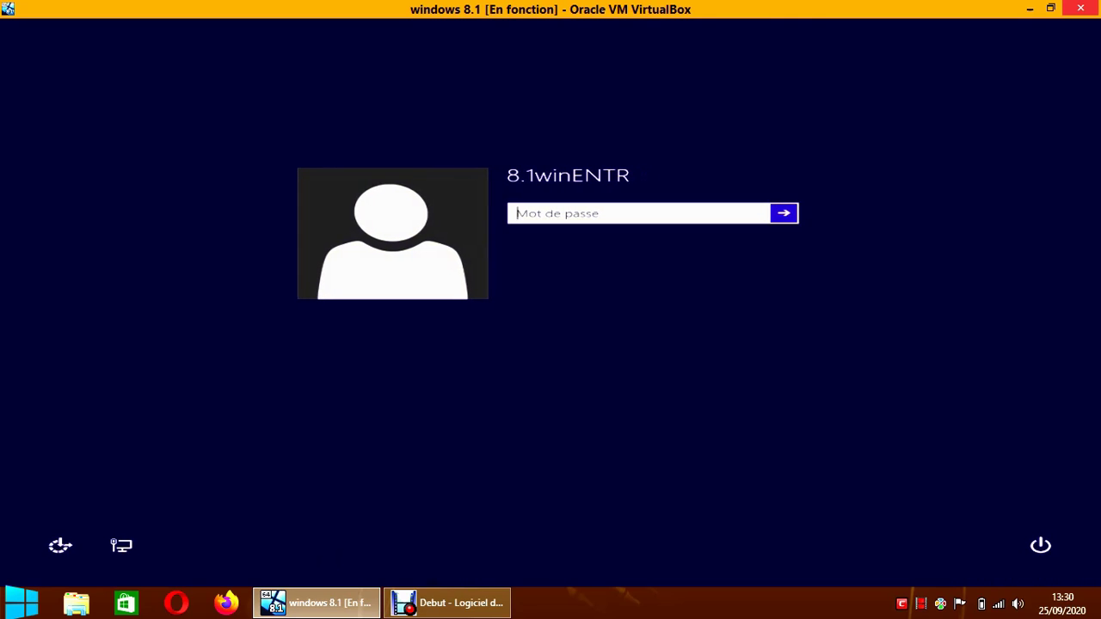
text(aaaaaa)
key(Return)
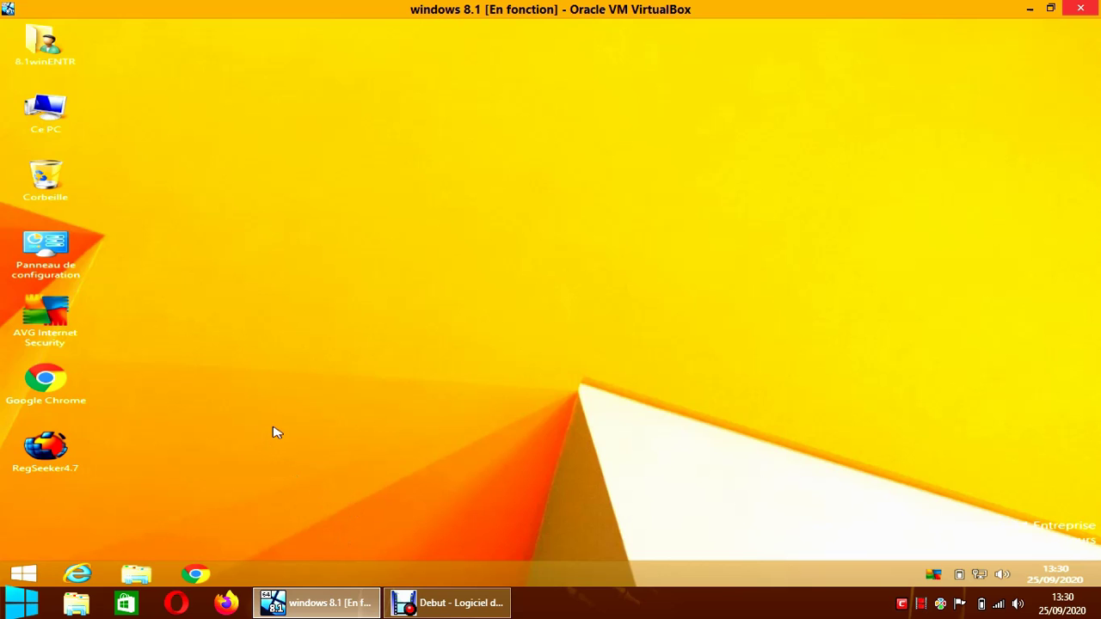
Step: Open Documents from the 8.1winENTR user folder and delete the FreemakeVideoConverterSetup installer
double_click(57, 57)
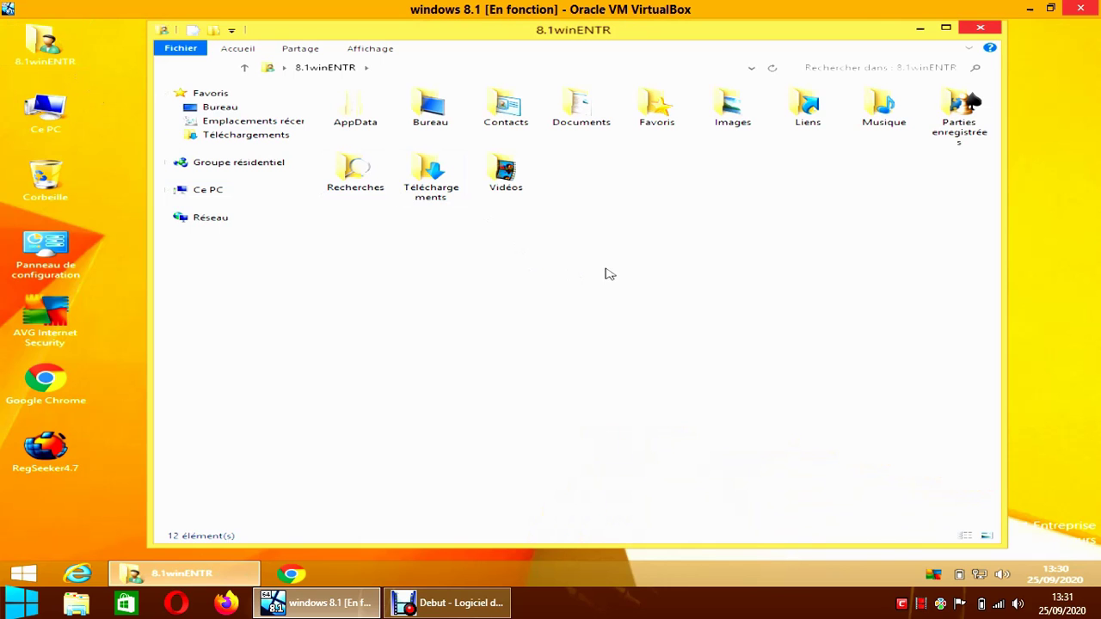
double_click(583, 112)
double_click(472, 151)
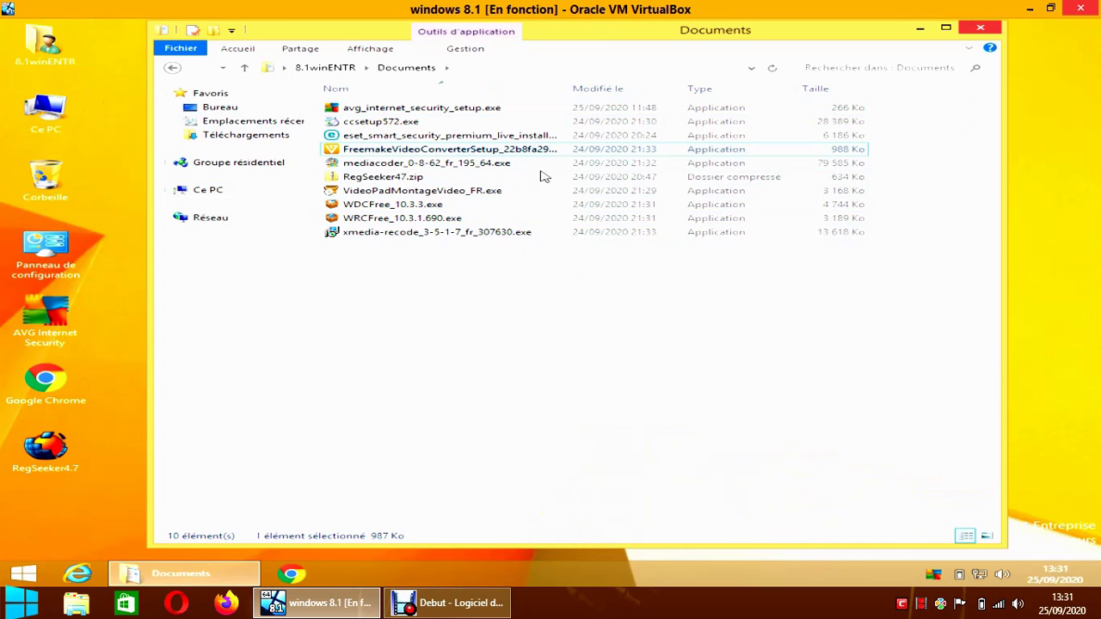
right_click(472, 152)
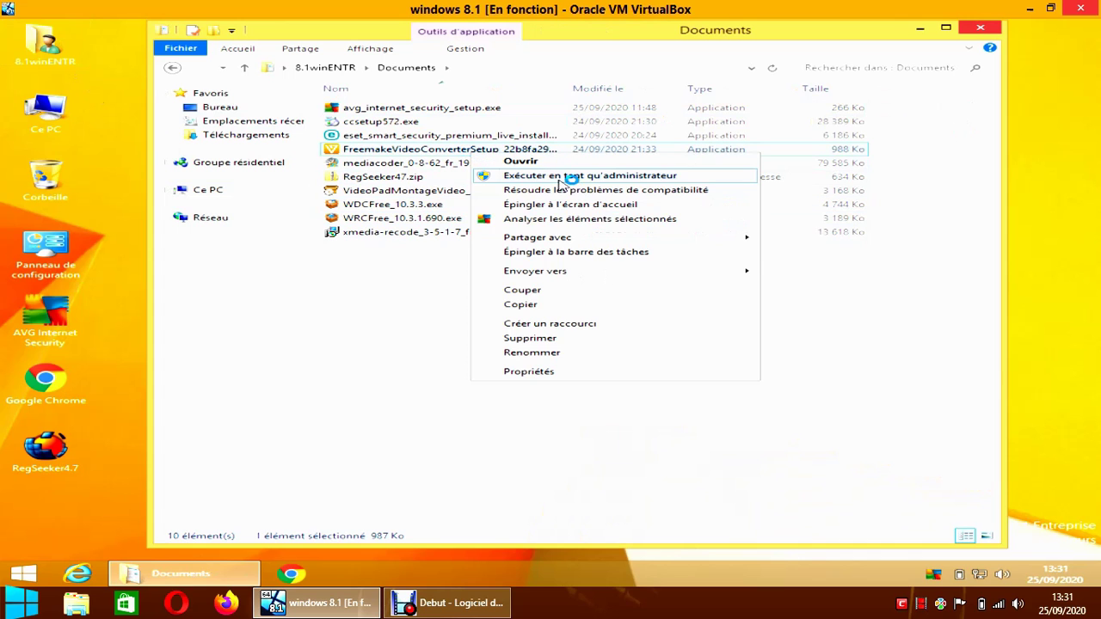
click(543, 338)
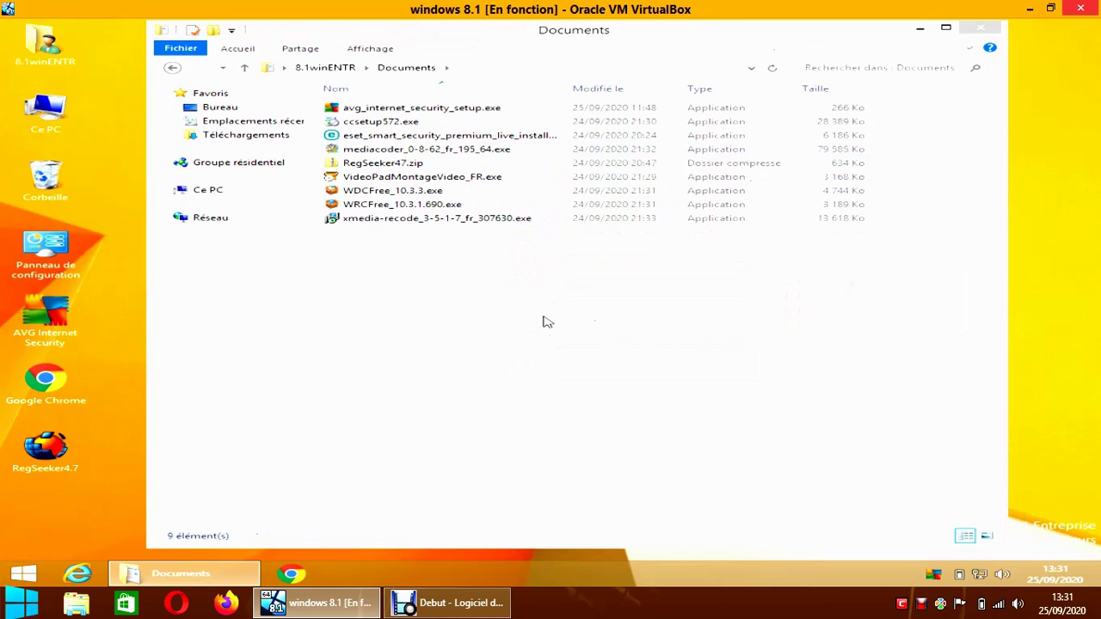
Step: Restore the Freemake installer from the Recycle Bin and close both folder windows
double_click(35, 185)
right_click(384, 115)
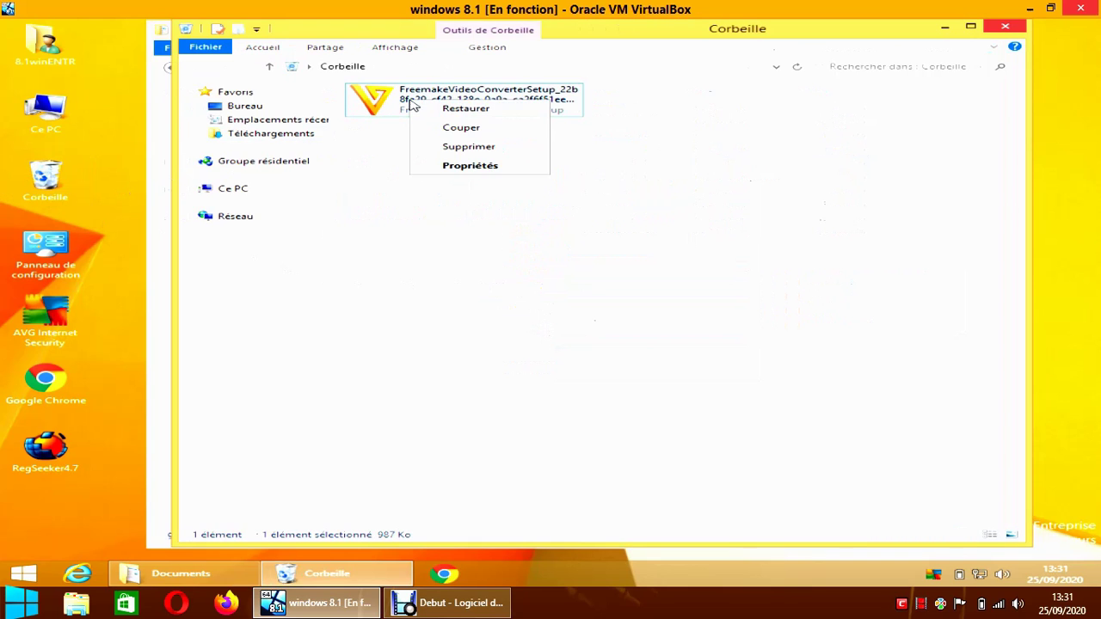
click(426, 110)
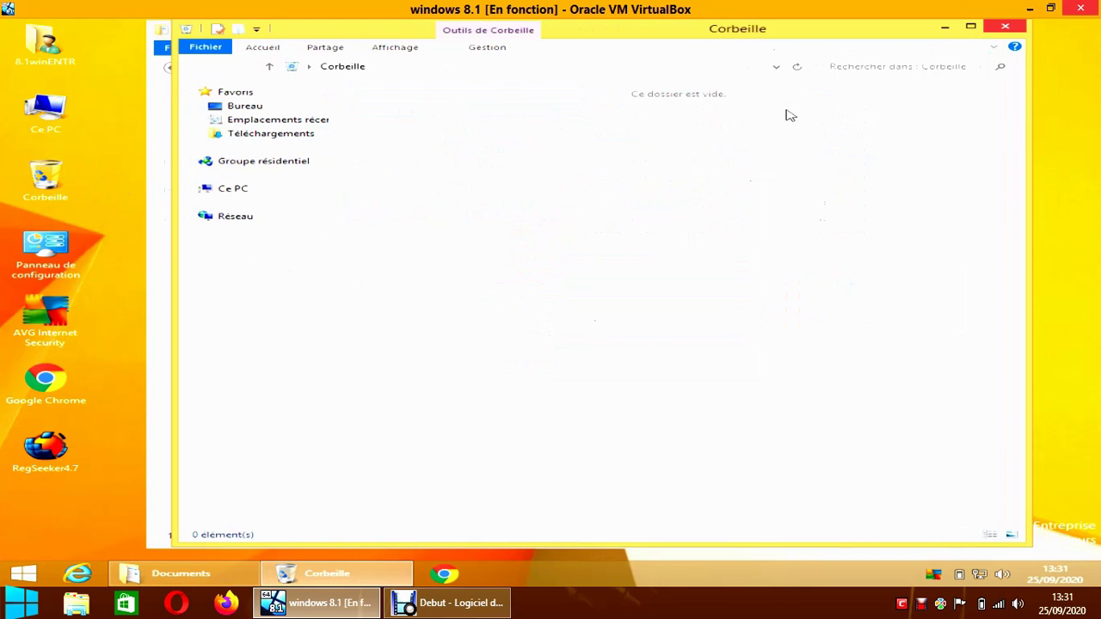
click(1005, 27)
click(980, 28)
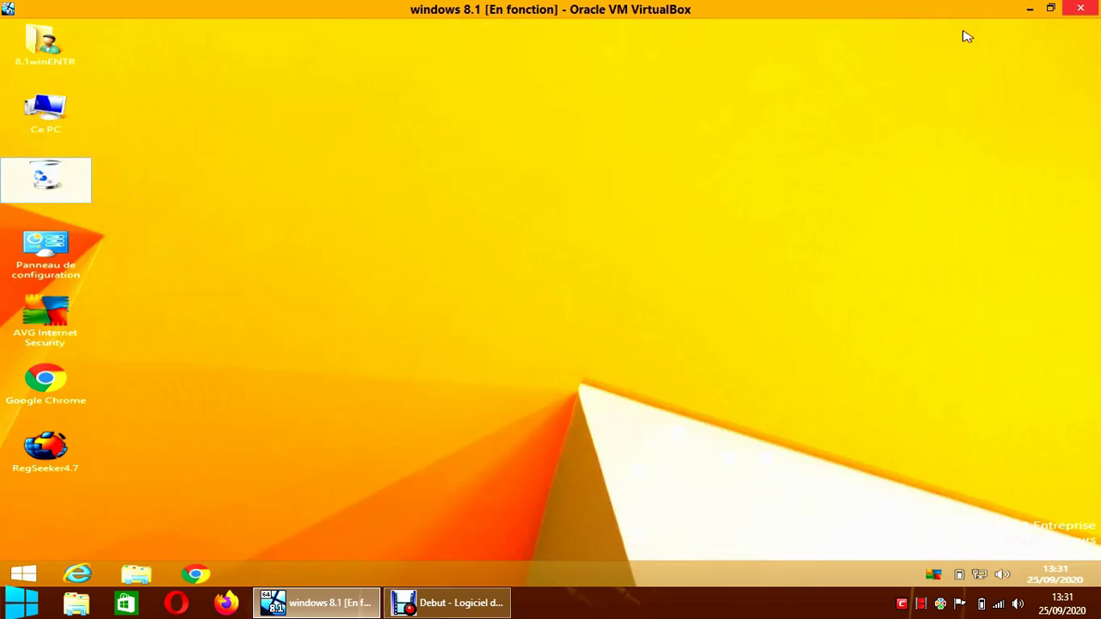
Step: Launch AVG Internet Security and open its ransomware protection under Informatique
double_click(65, 323)
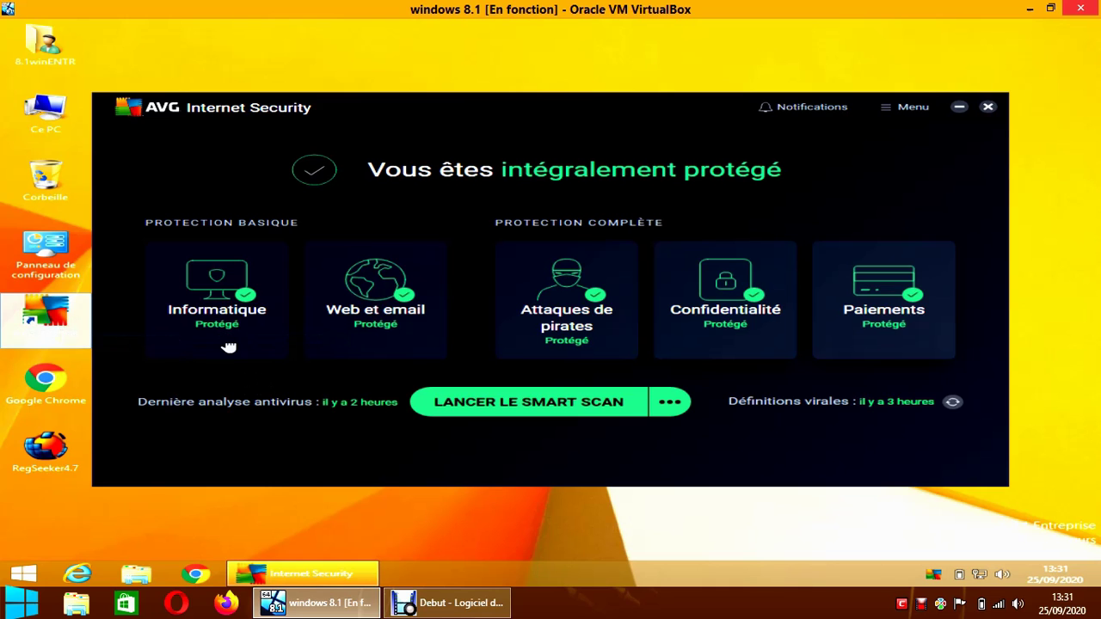
click(228, 312)
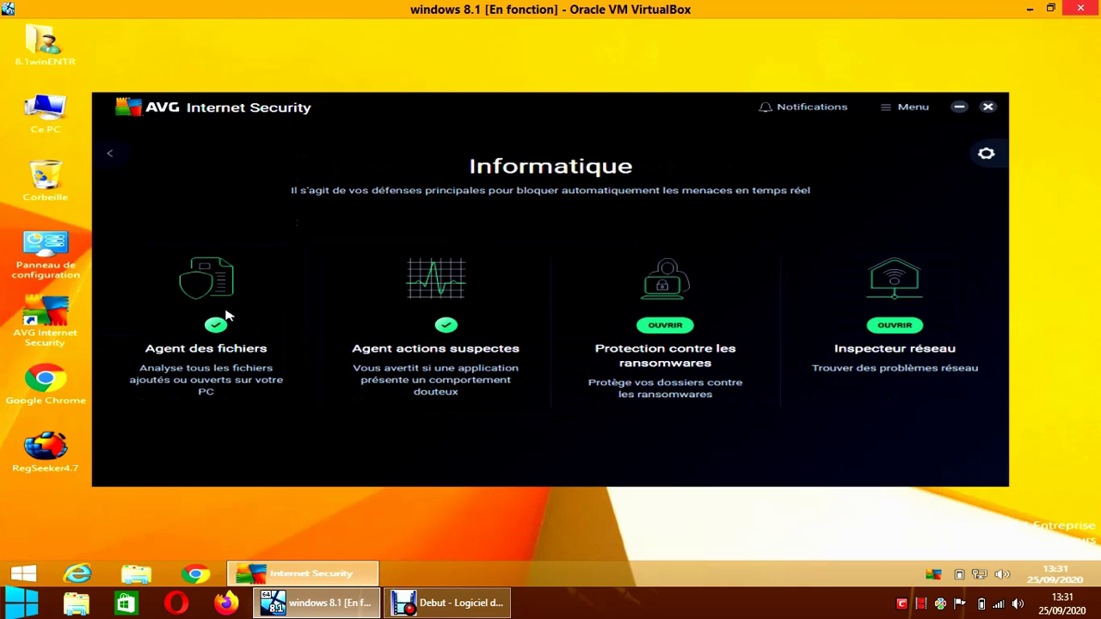
click(660, 337)
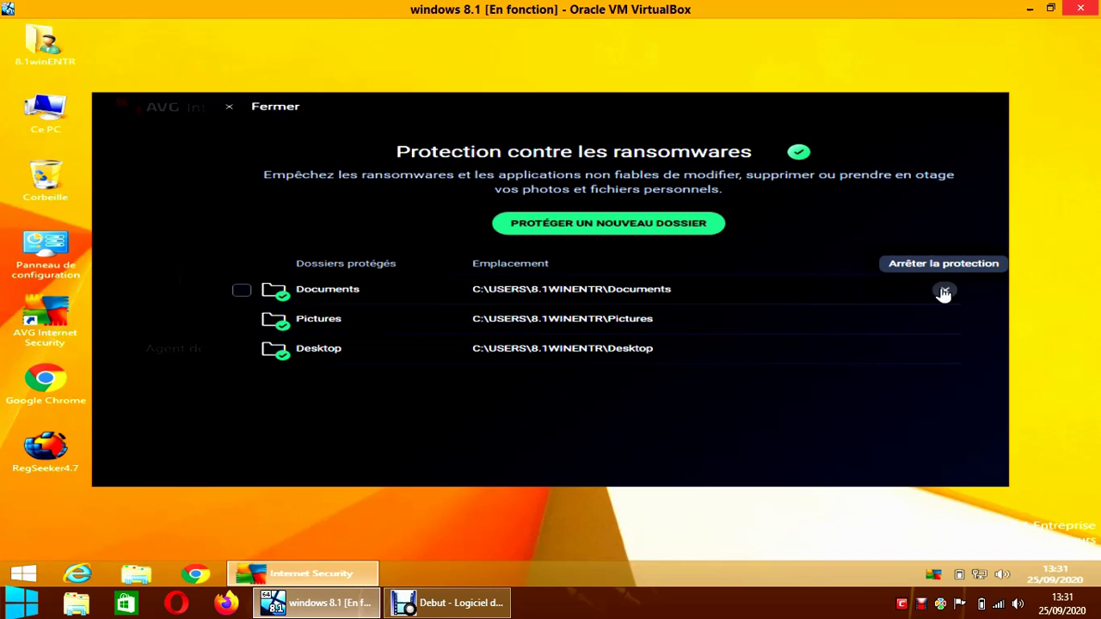
Step: Select the protected Documents, Pictures and Desktop folders individually and all together, and clear the selection again
click(242, 291)
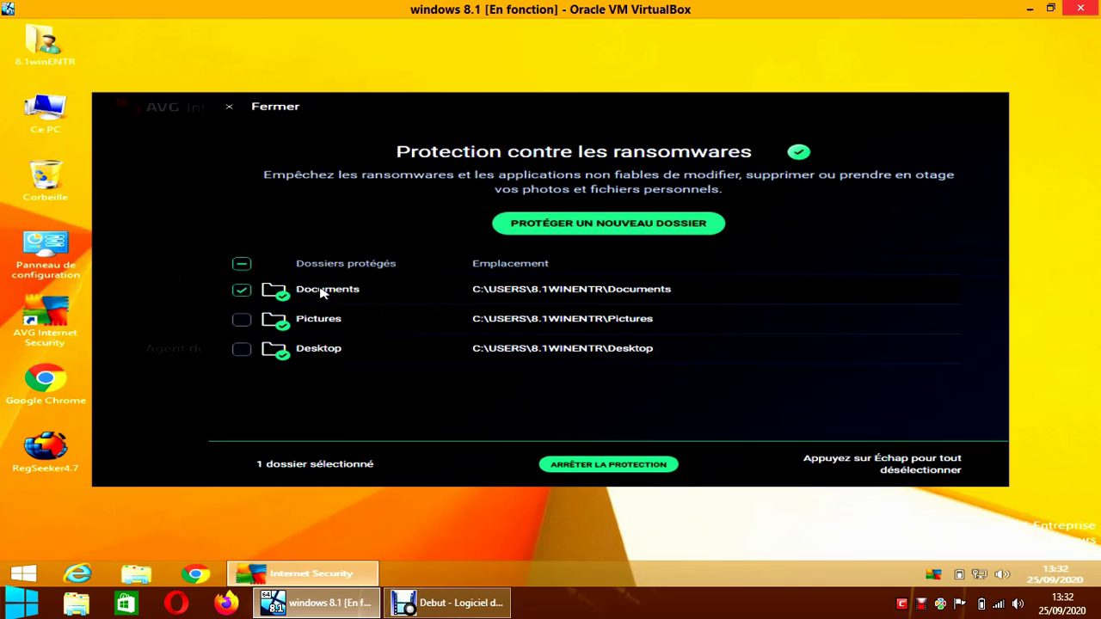
click(242, 319)
click(242, 349)
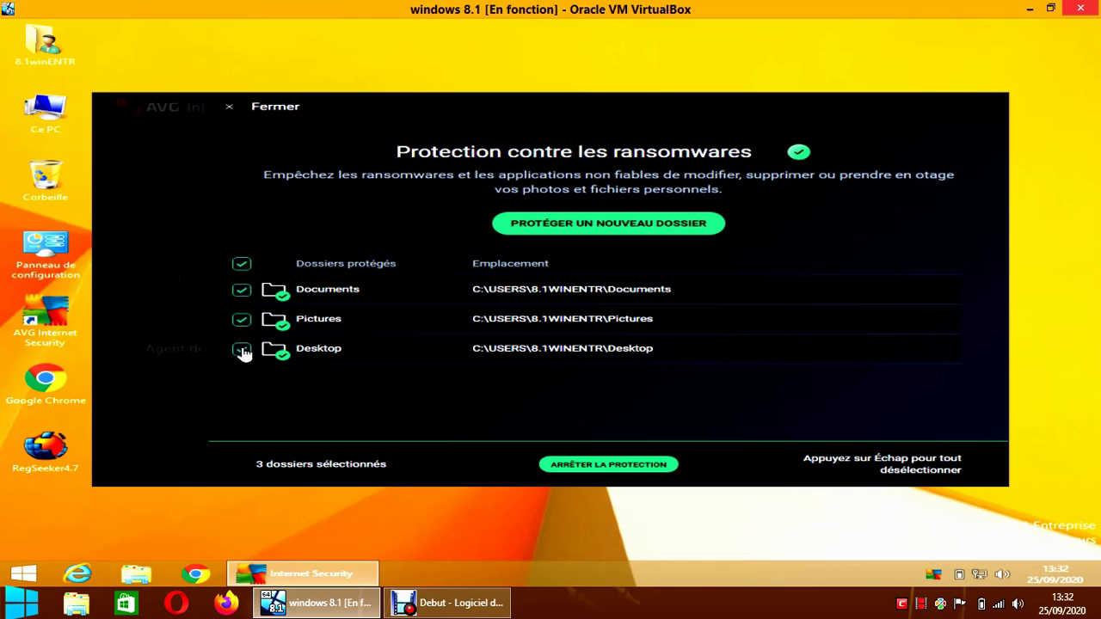
click(240, 266)
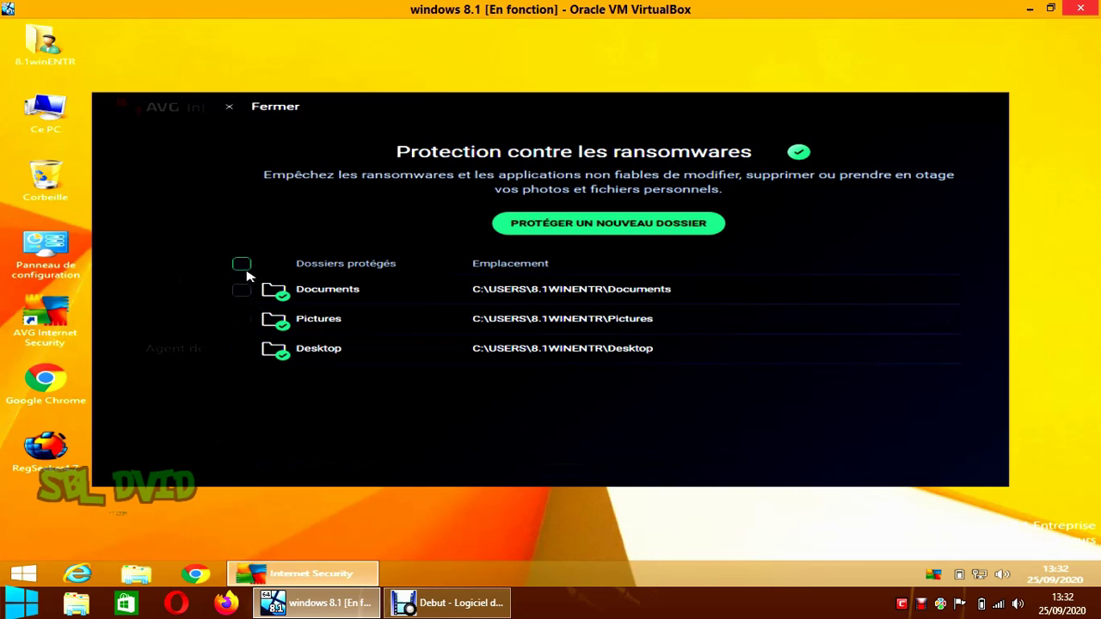
click(242, 266)
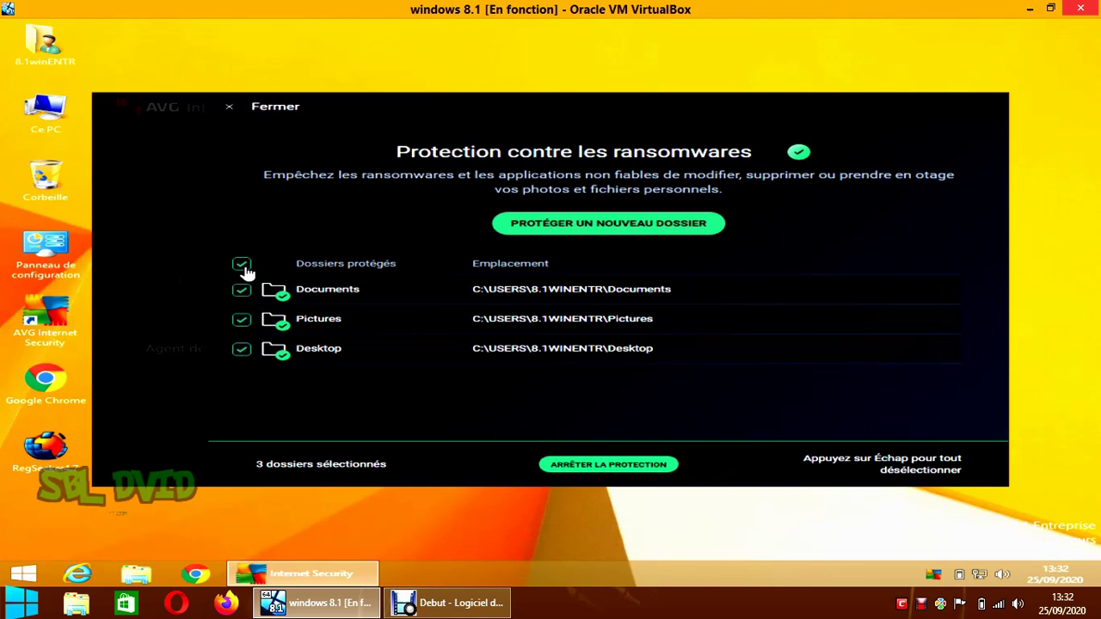
click(244, 268)
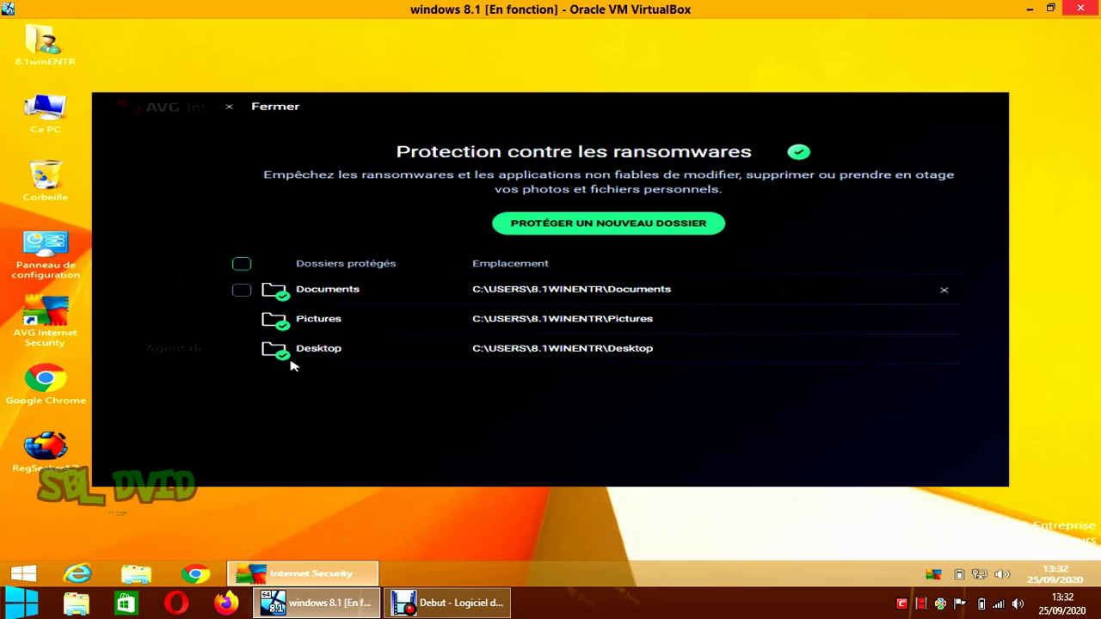
click(242, 267)
click(242, 268)
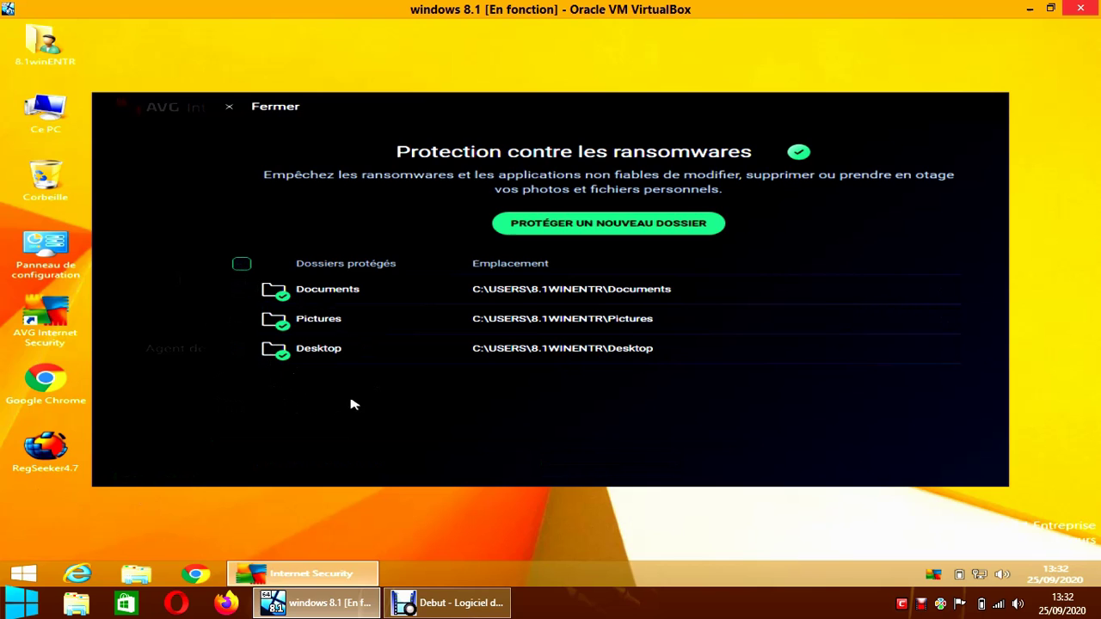
Step: Disable ransomware protection for 10 minutes with administrator approval, and turn it back on
click(797, 155)
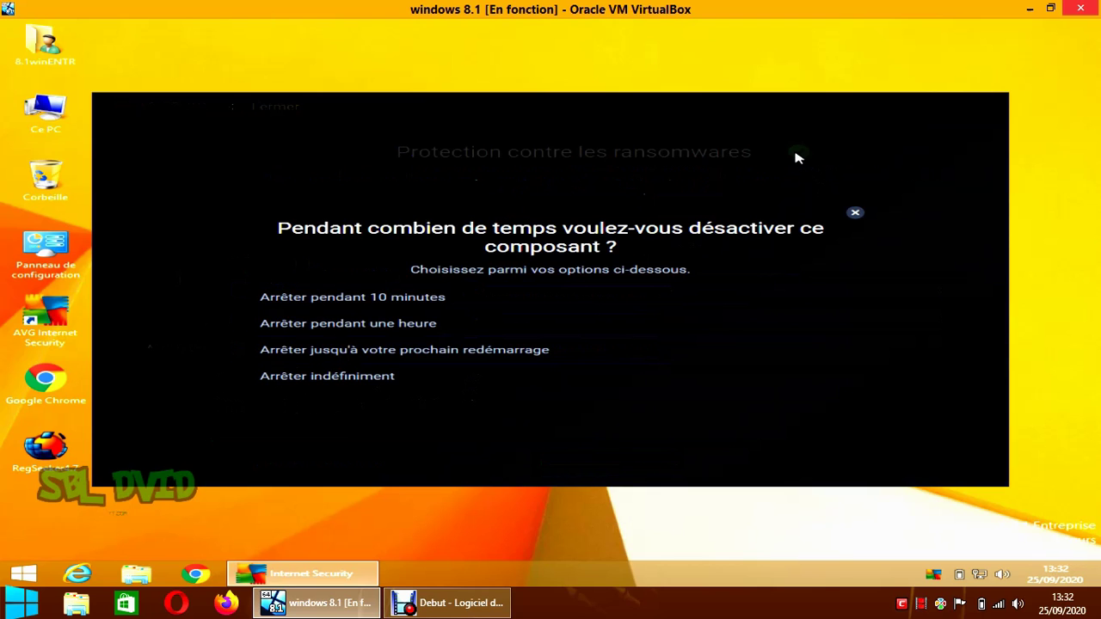
click(388, 299)
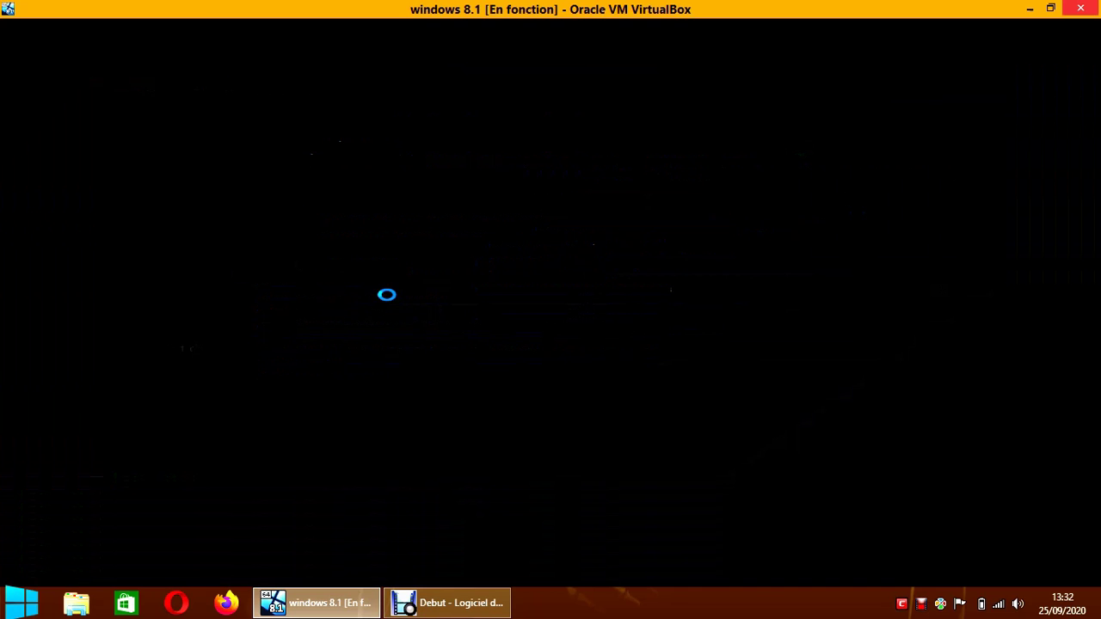
click(469, 349)
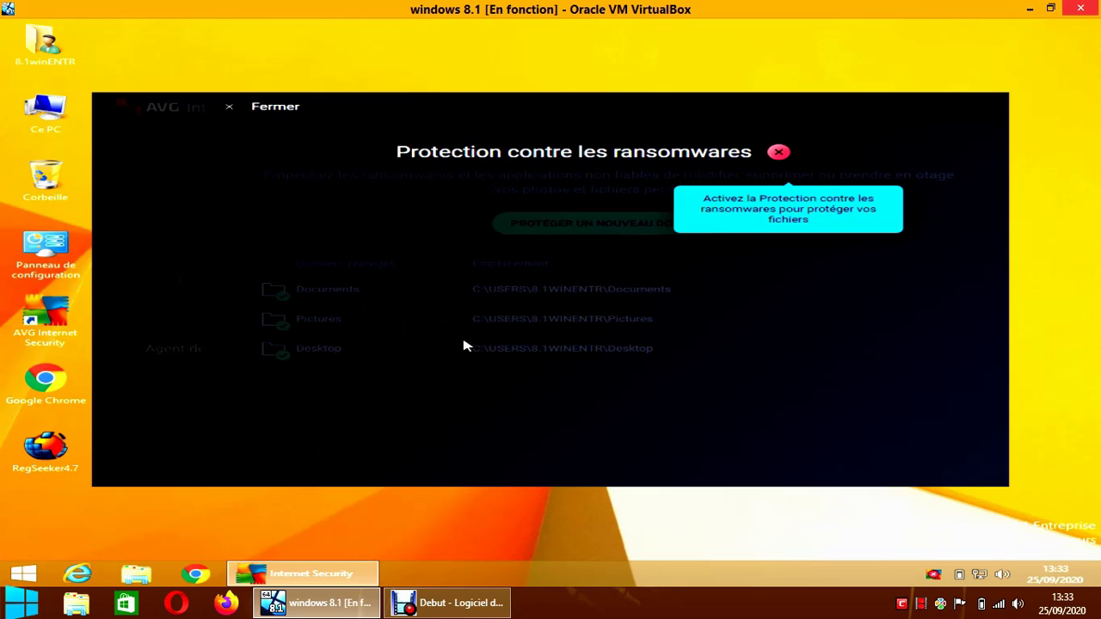
click(786, 154)
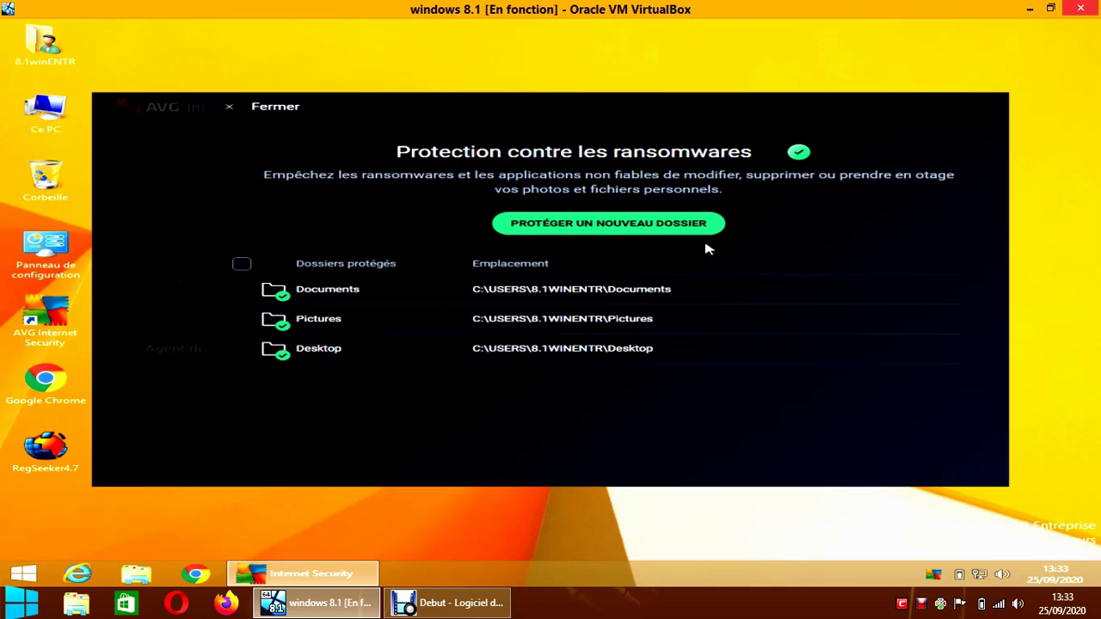
Step: Leave and reopen the ransomware protection to review its protected folders, and close AVG Internet Security
click(266, 109)
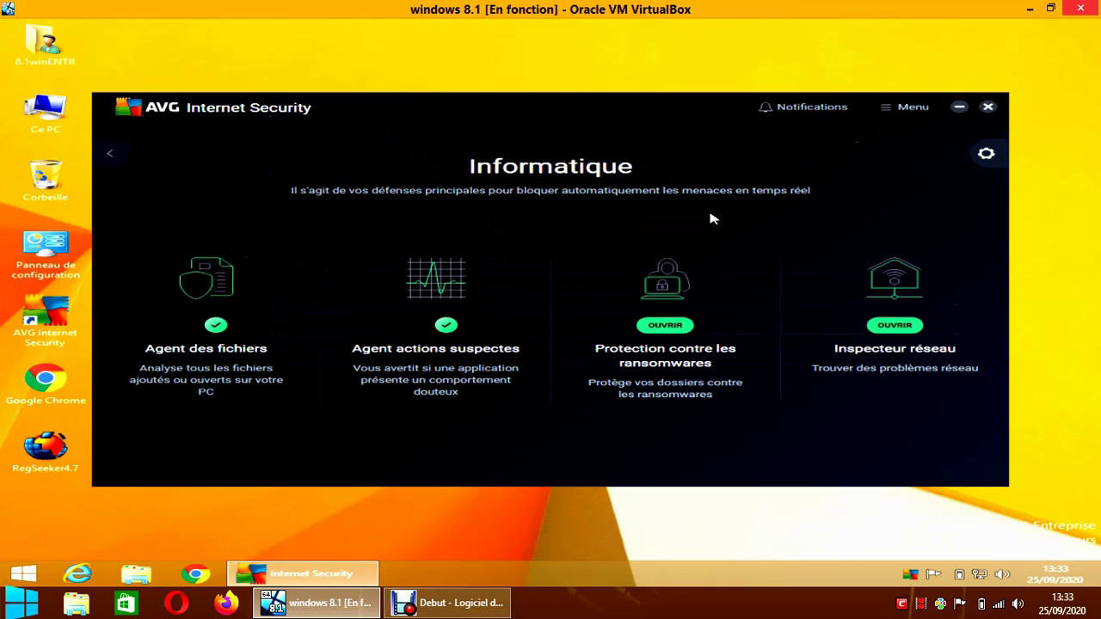
click(677, 326)
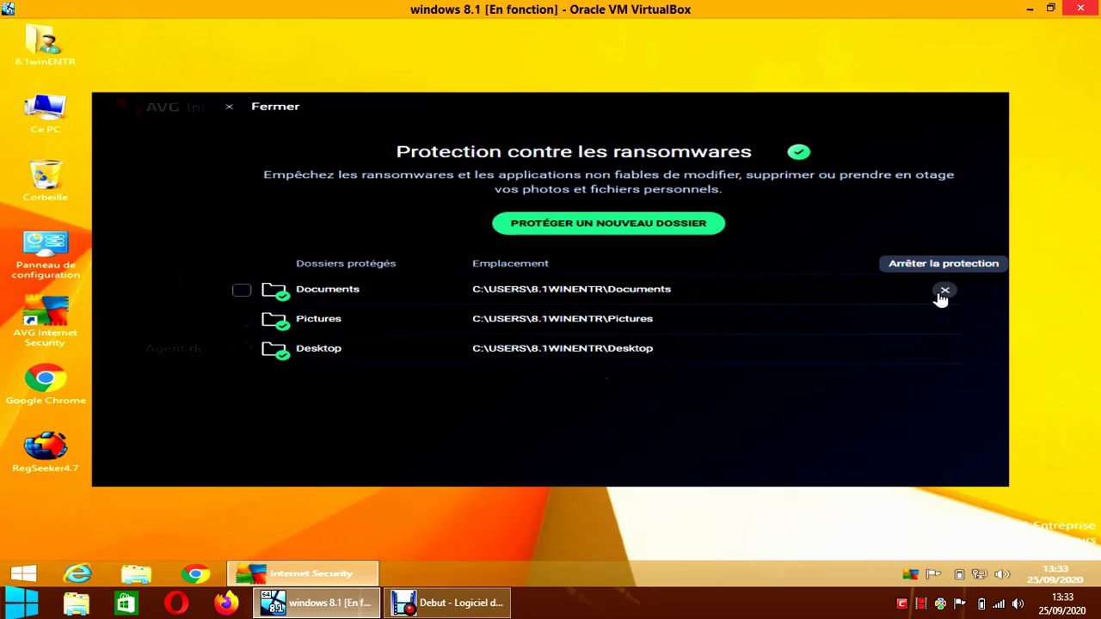
click(287, 116)
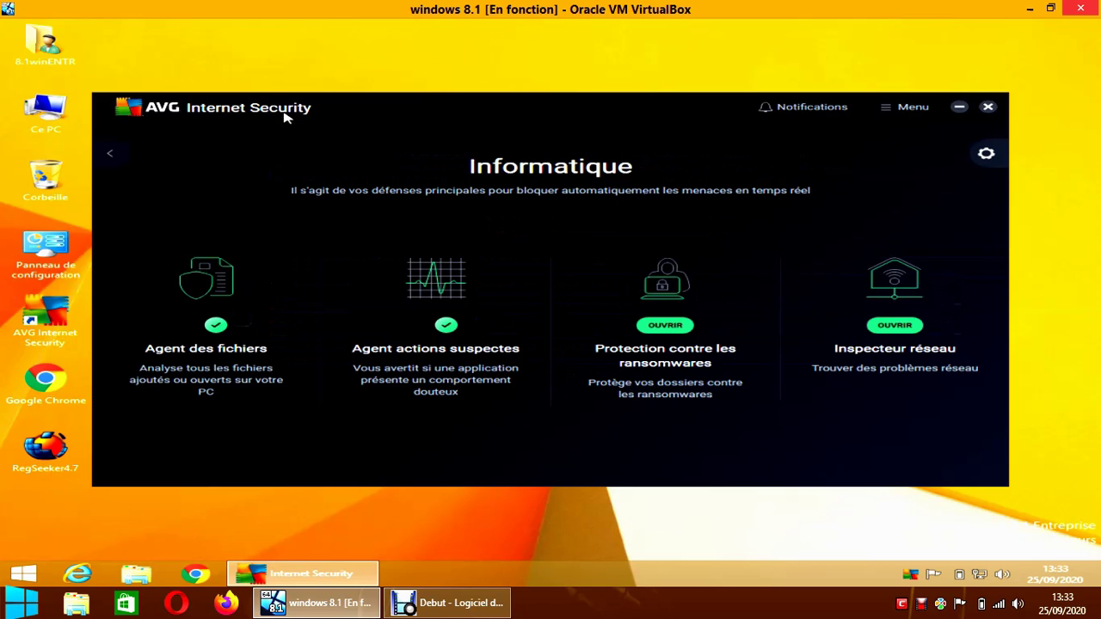
click(989, 108)
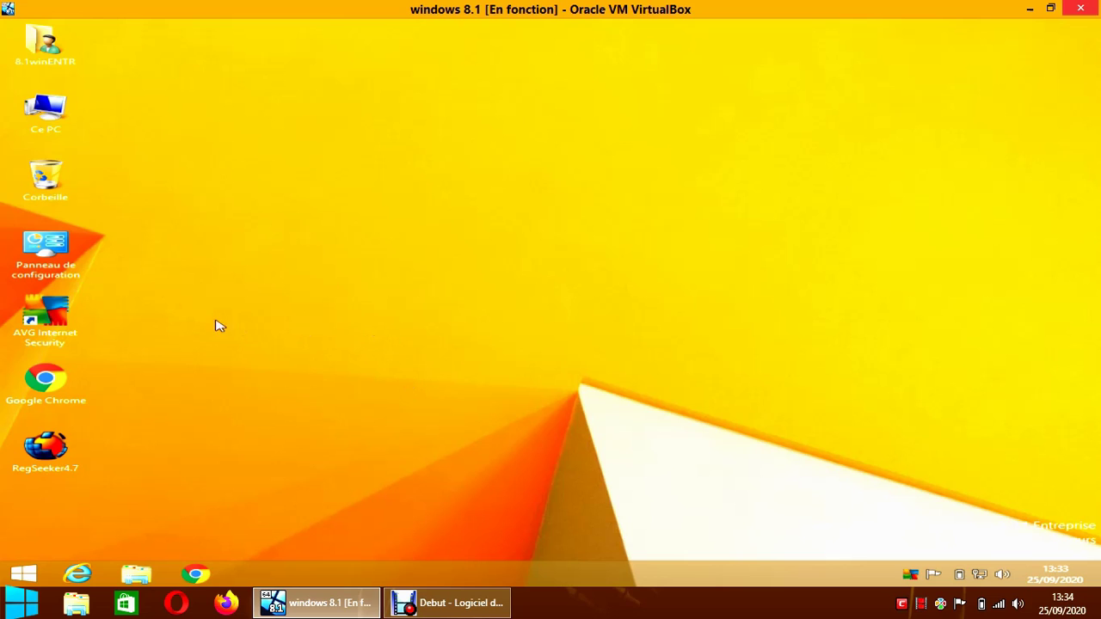
Step: Delete the eset_smart_security_premium_live_install file from the Documents folder and close the window
double_click(54, 69)
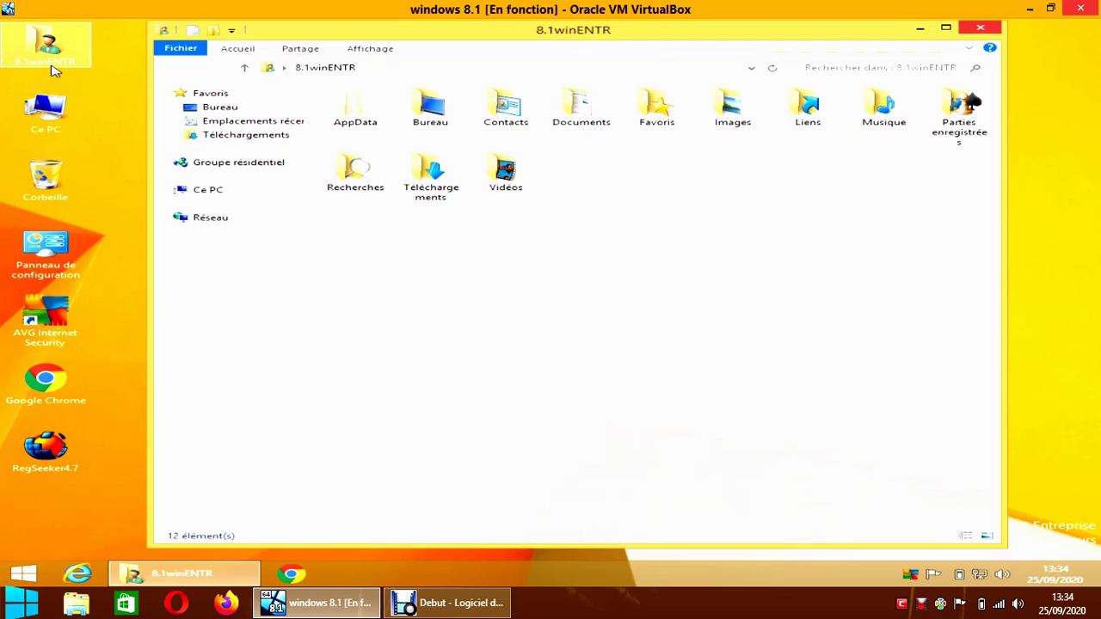
double_click(582, 107)
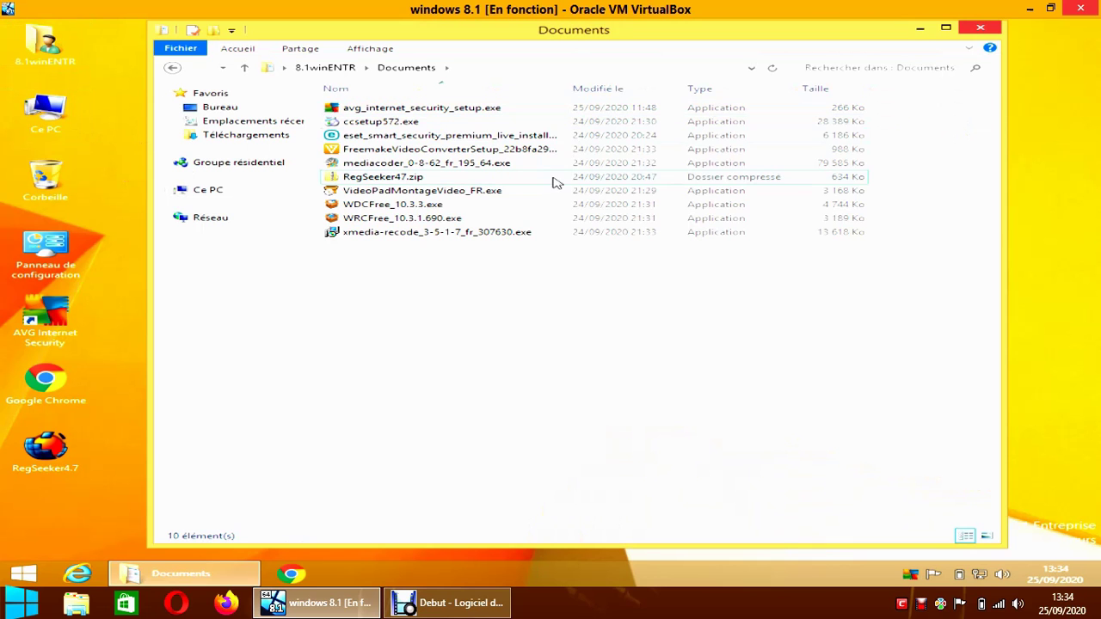
right_click(465, 140)
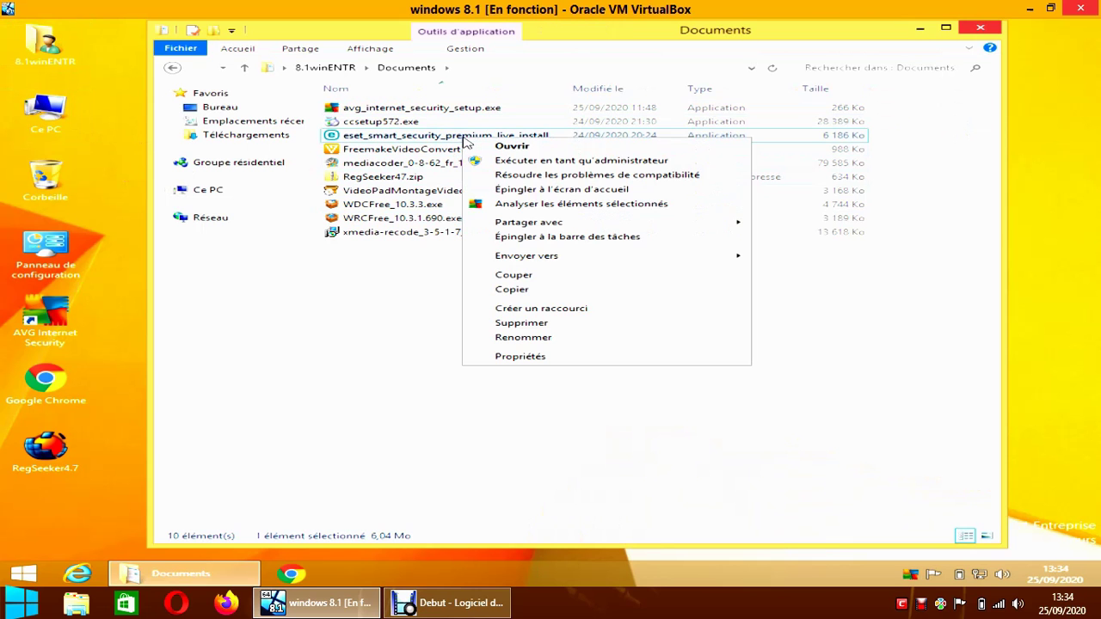
click(543, 323)
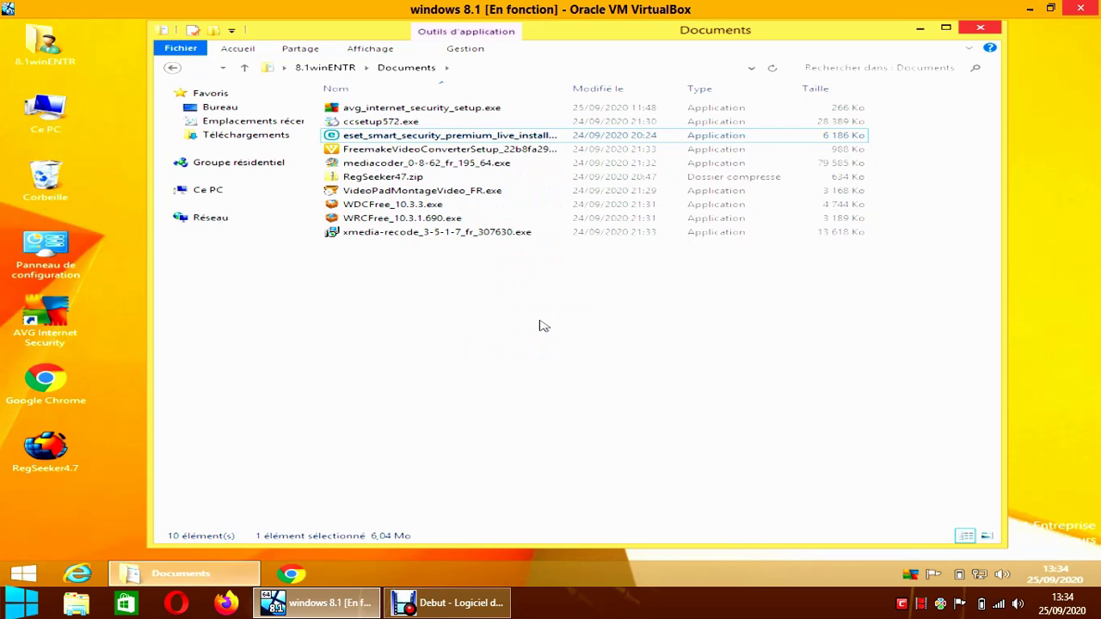
click(967, 31)
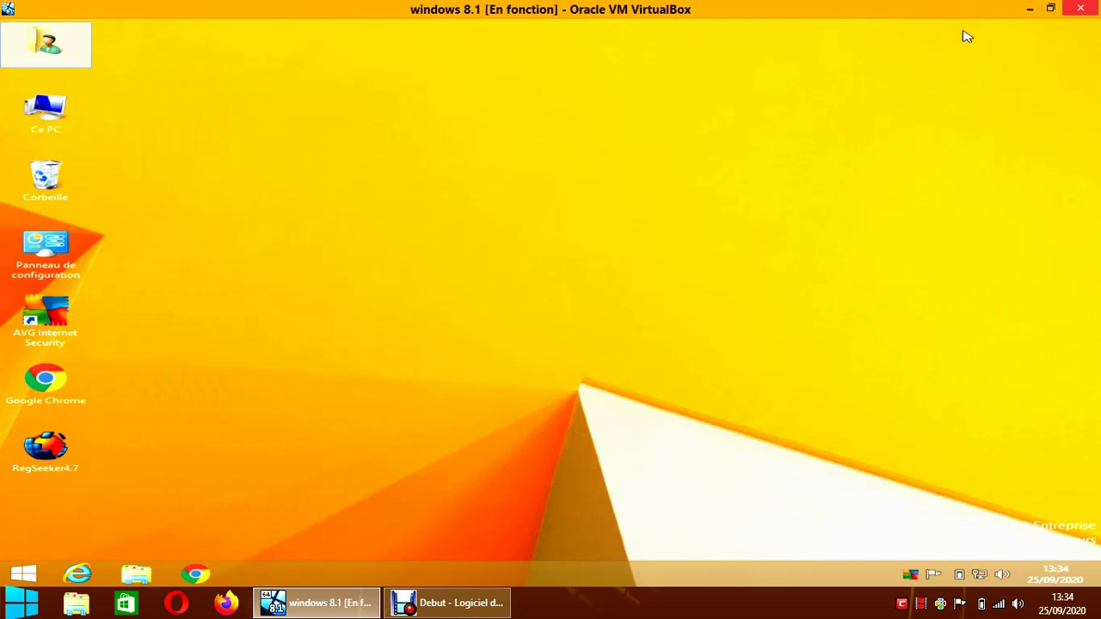
Step: Open AVG Internet Security, review the folders protected against ransomware under Informatique, and return to the Informatique protections
click(63, 320)
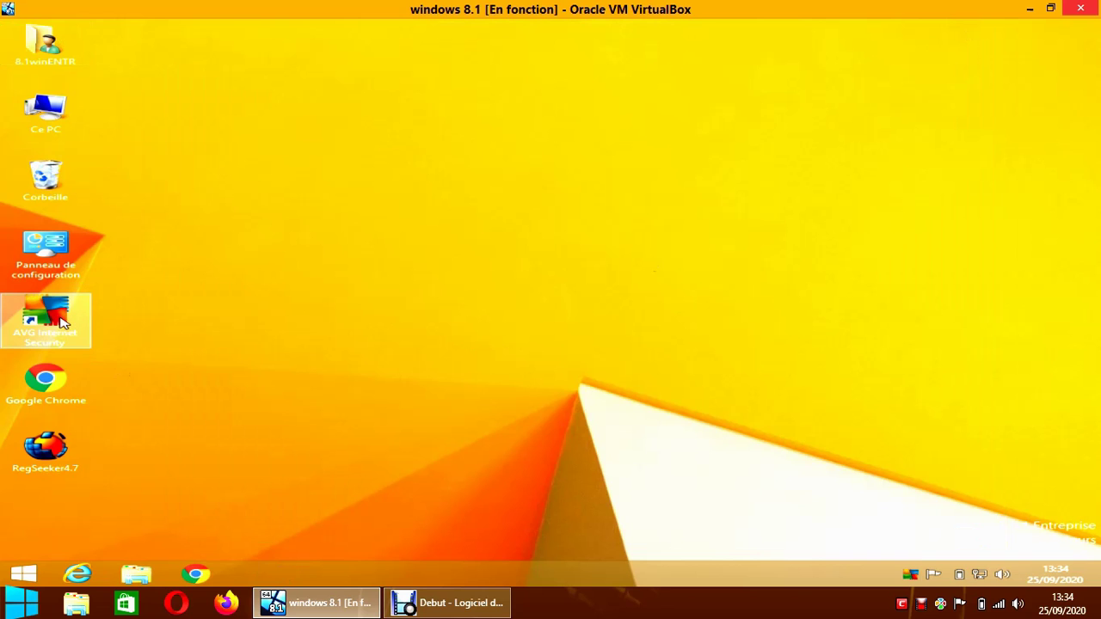
double_click(63, 320)
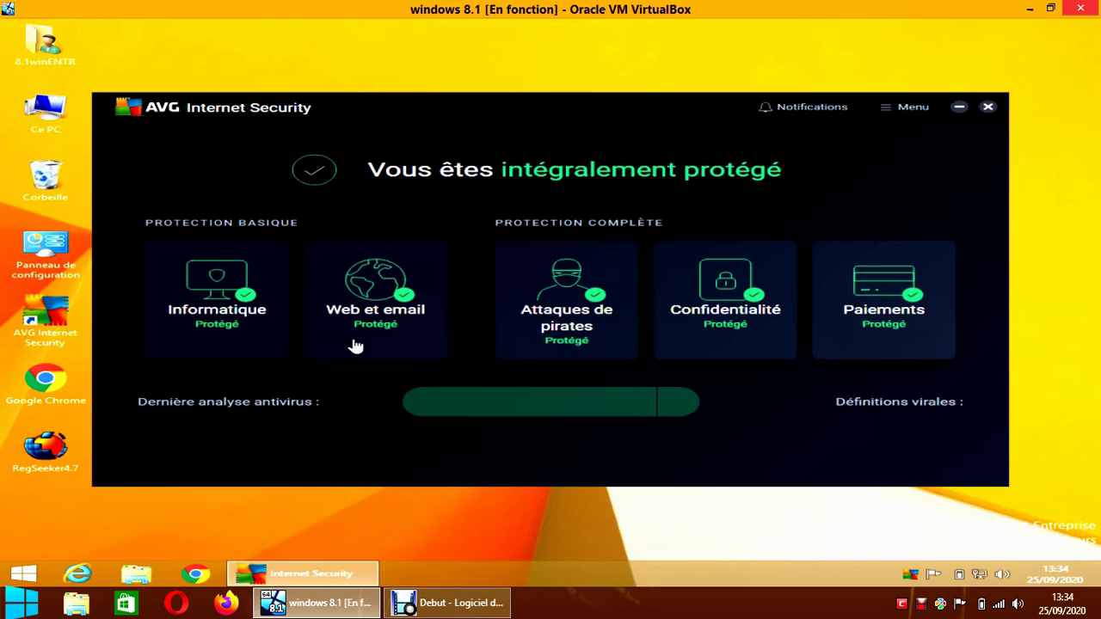
click(217, 297)
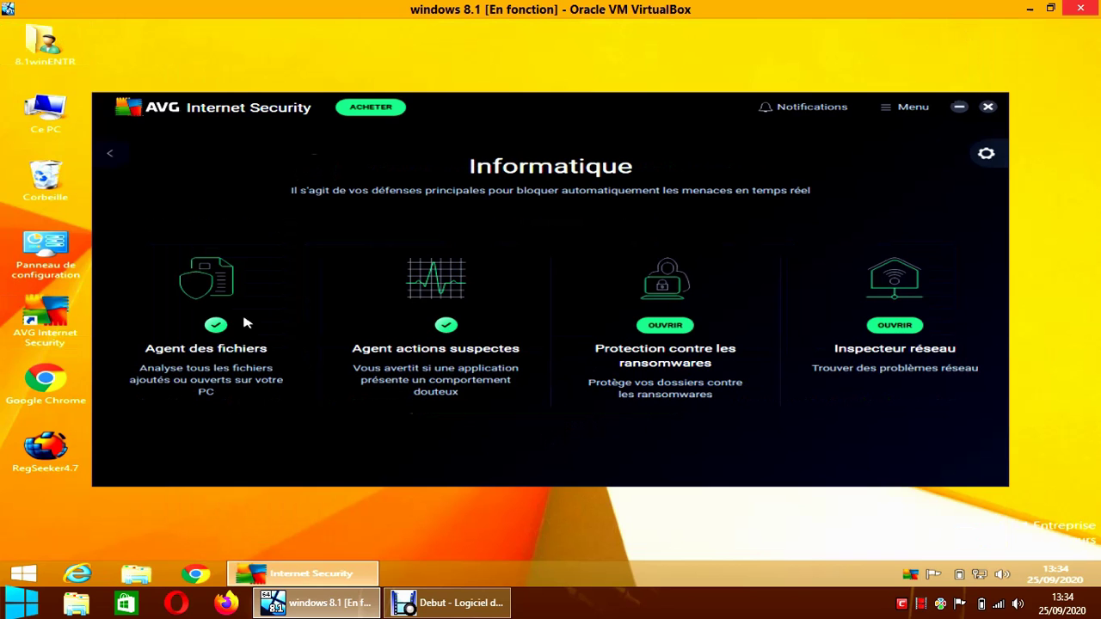
click(647, 327)
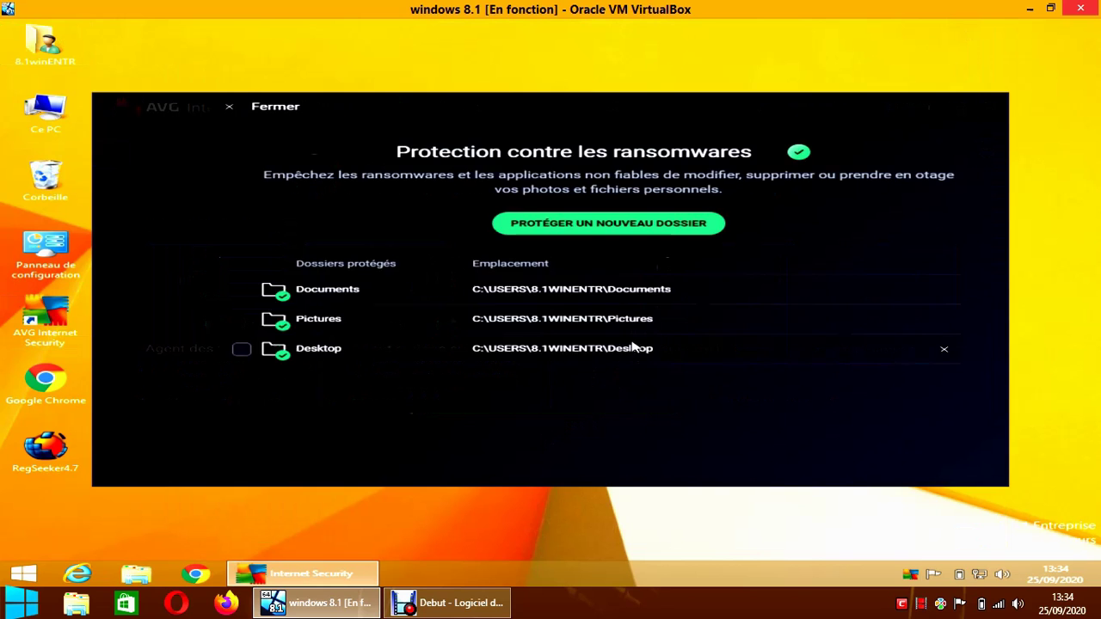
click(282, 110)
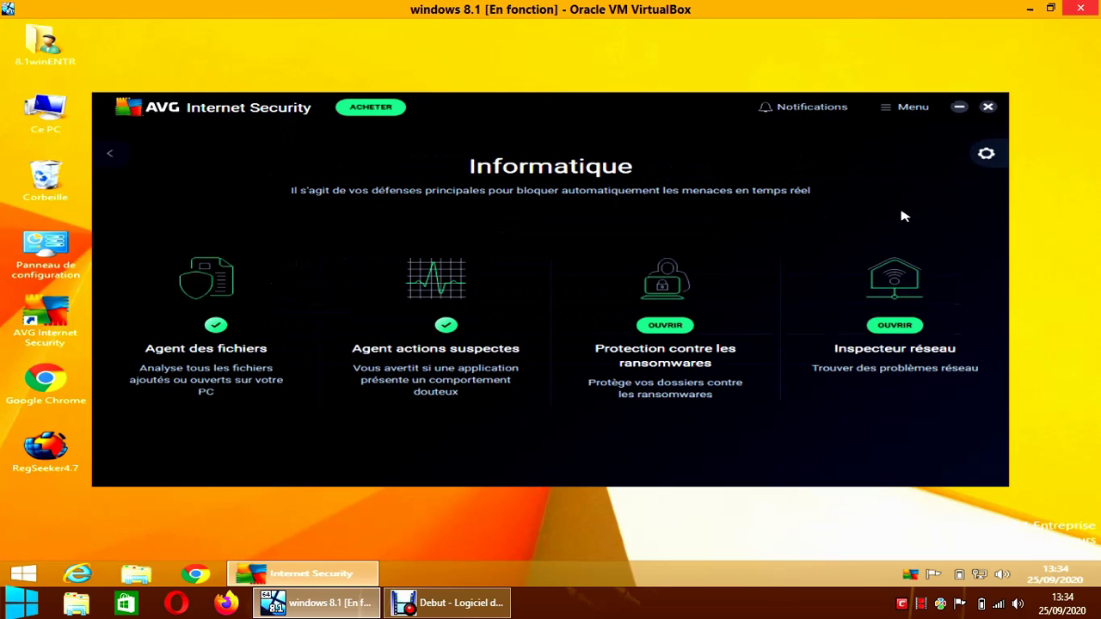
Step: Examine the ransomware protection modes in the AVG settings and the list of blocked and allowed applications
click(985, 154)
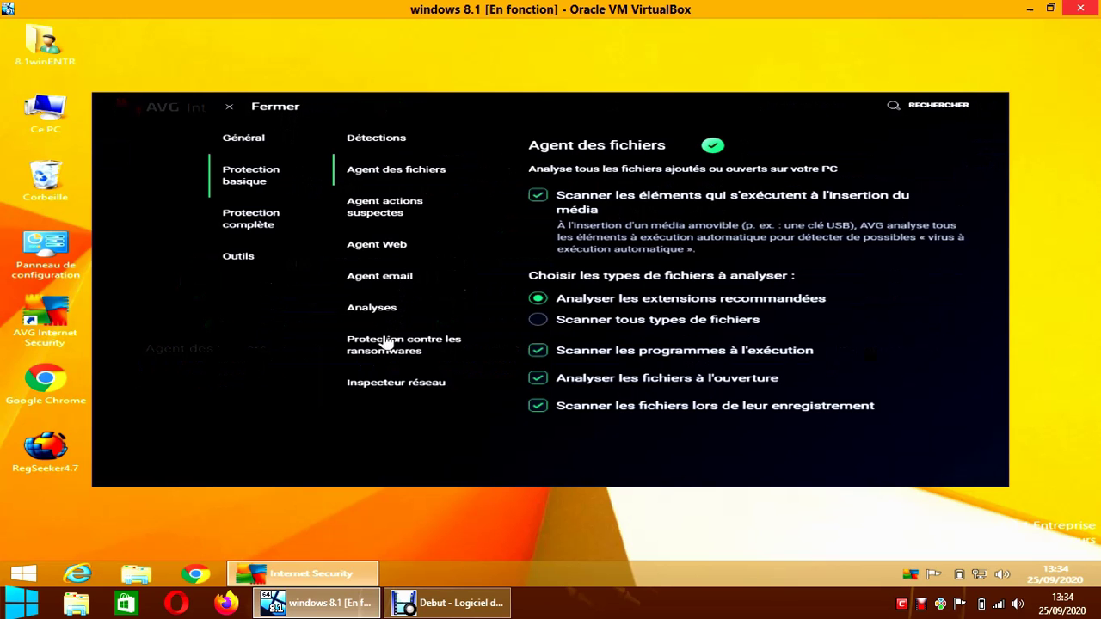
click(384, 344)
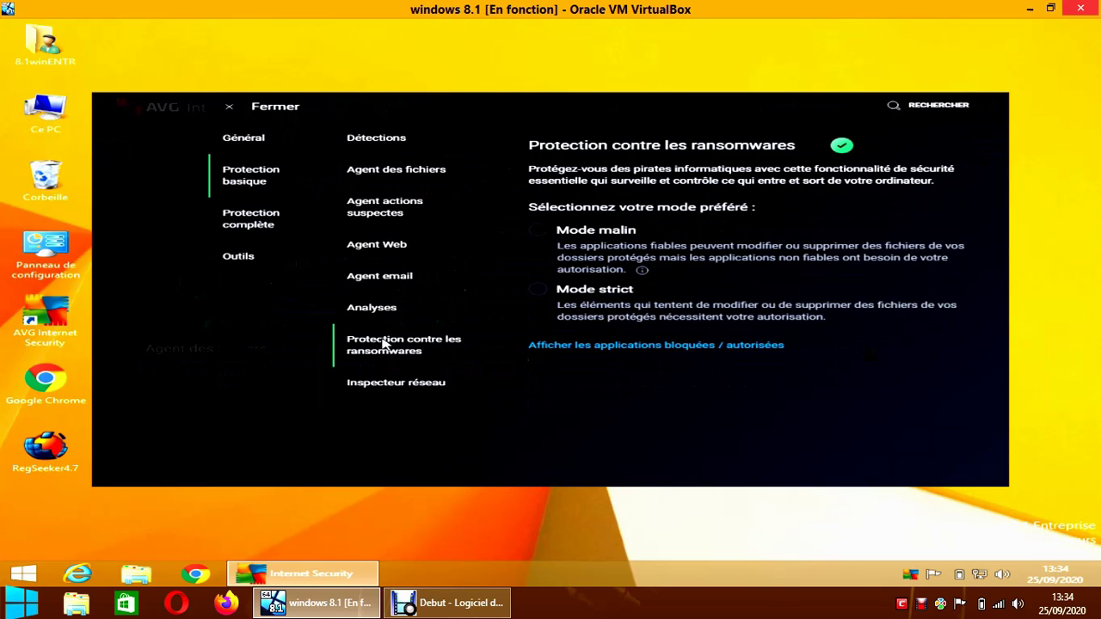
click(691, 347)
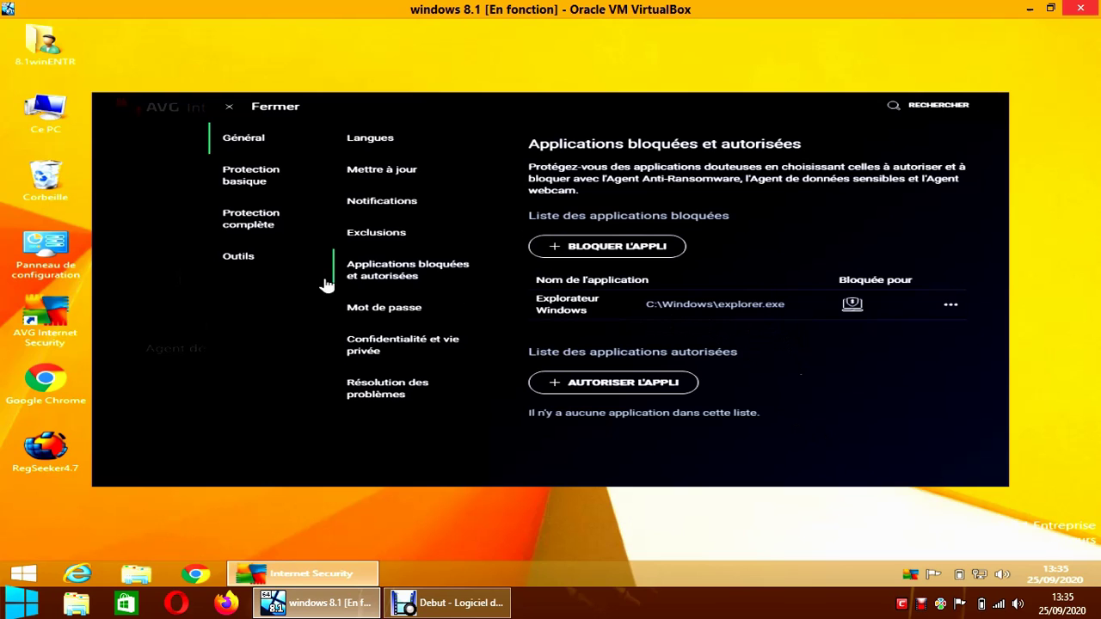
Step: Examine the contents of the Documents folder in the user's personal folder twice, returning to the personal folder each time
double_click(60, 53)
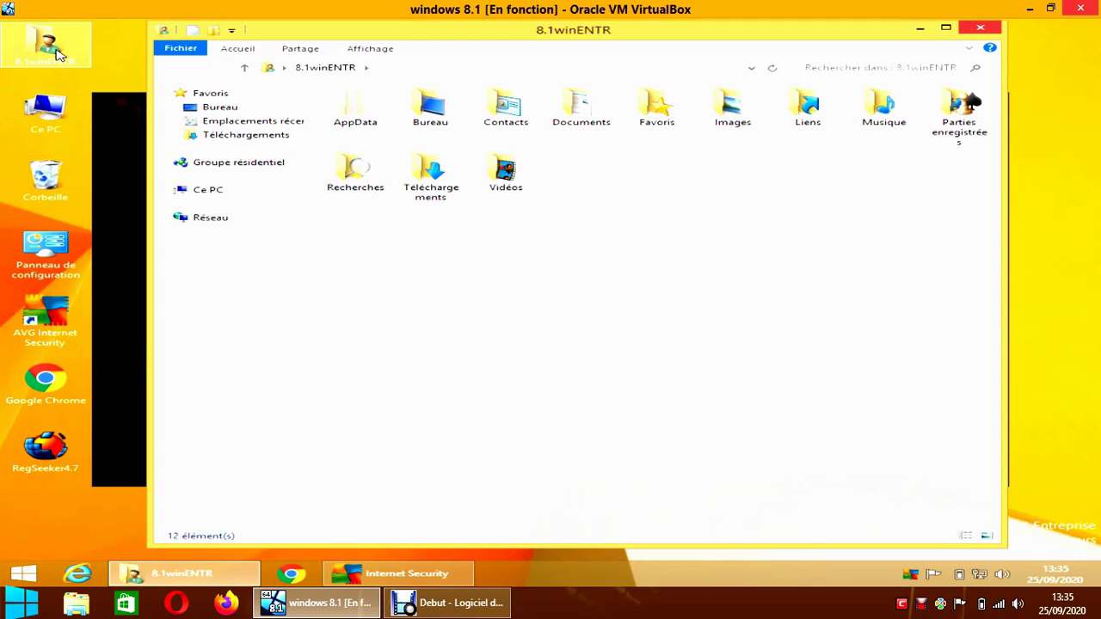
double_click(581, 116)
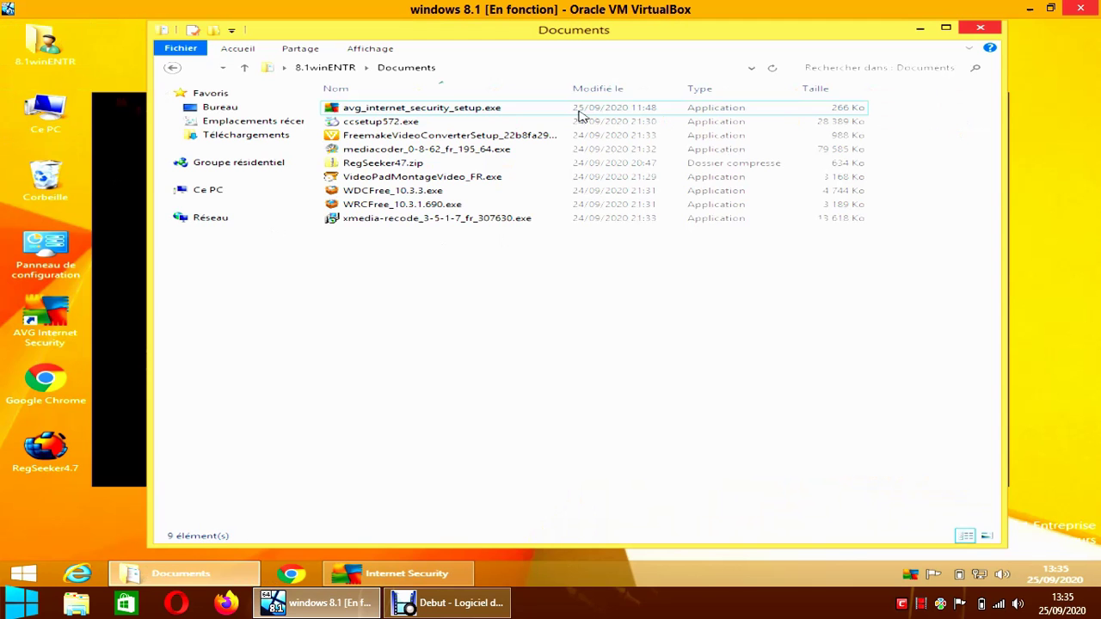
click(172, 71)
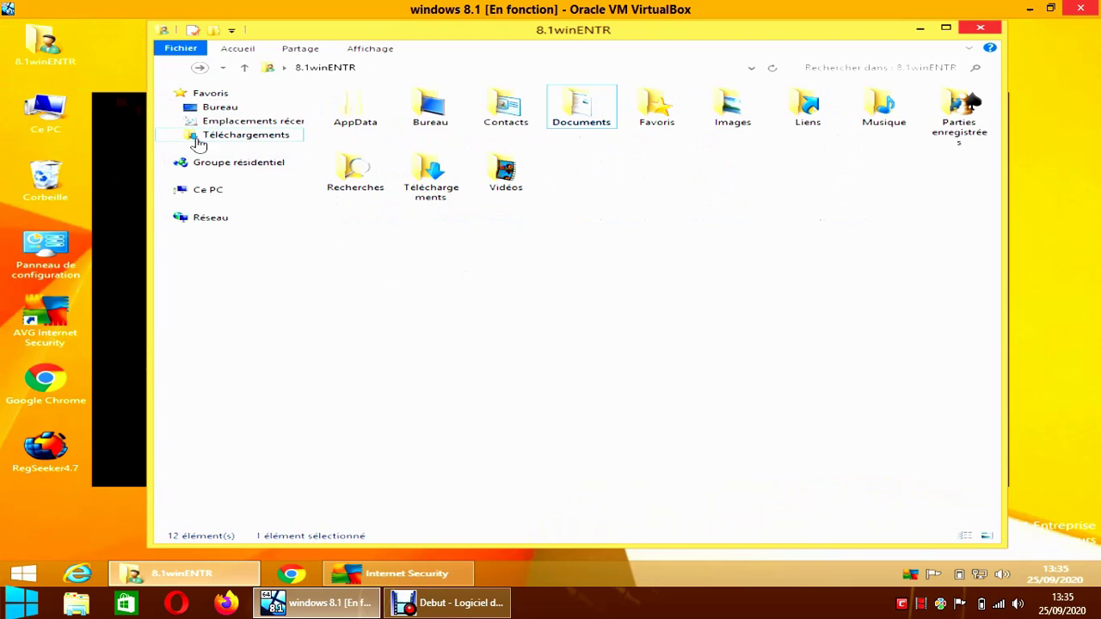
double_click(579, 119)
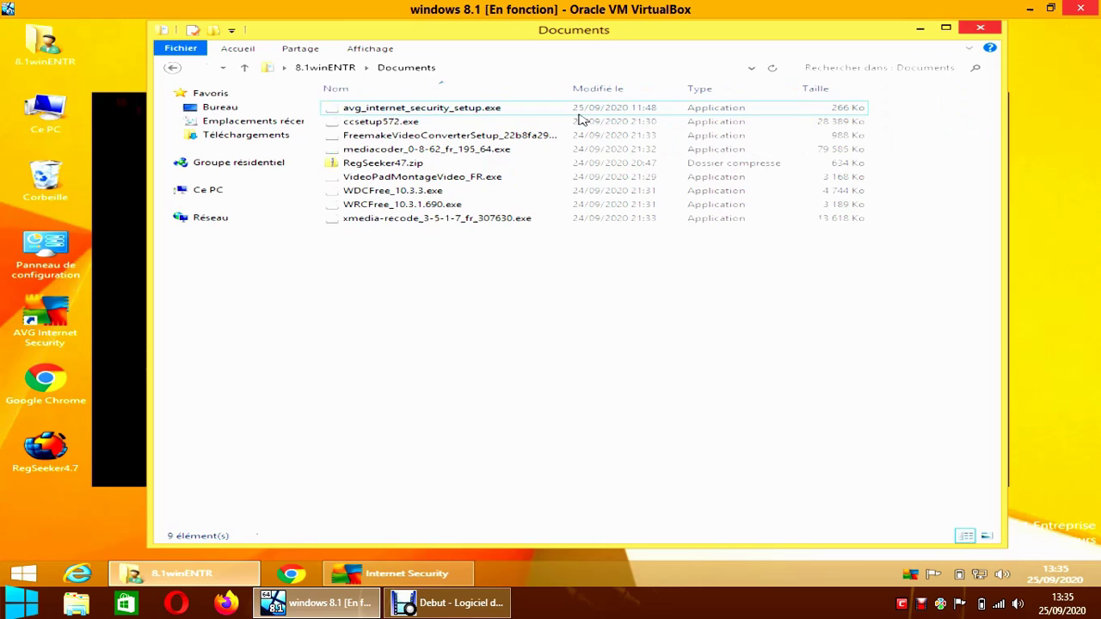
click(171, 69)
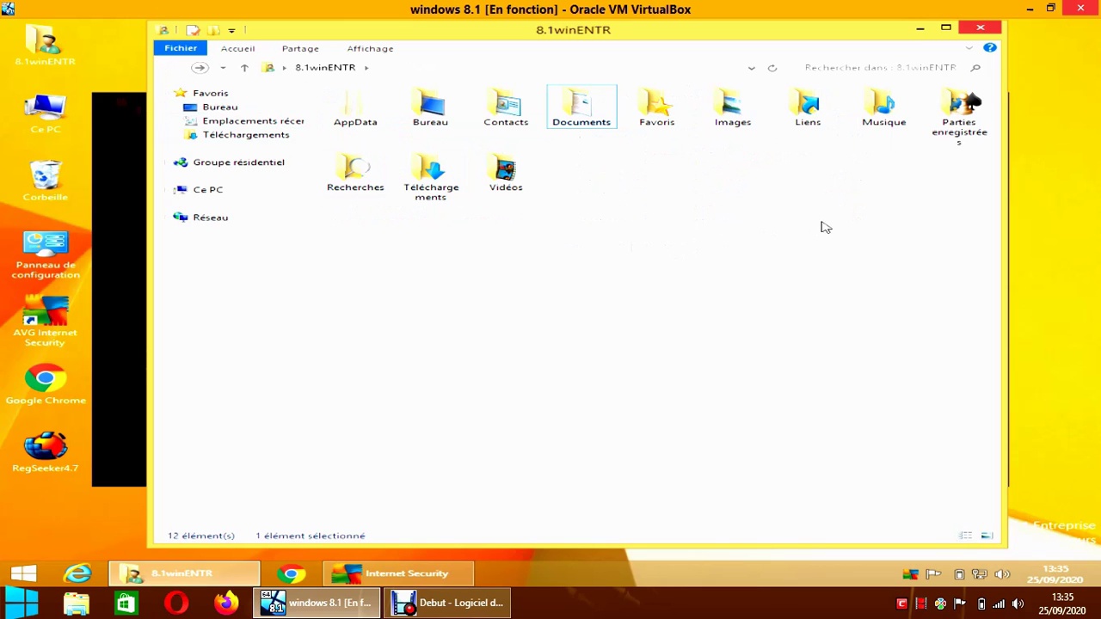
Step: Delete the Parties enregistrées folder from the user's personal folder and close the window
right_click(954, 105)
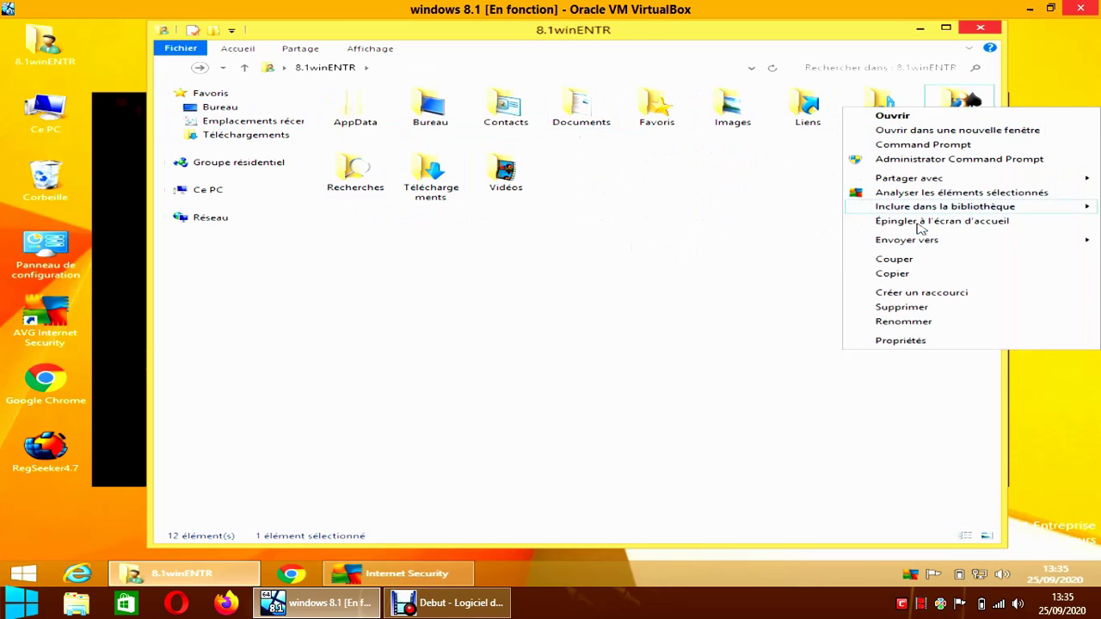
click(907, 308)
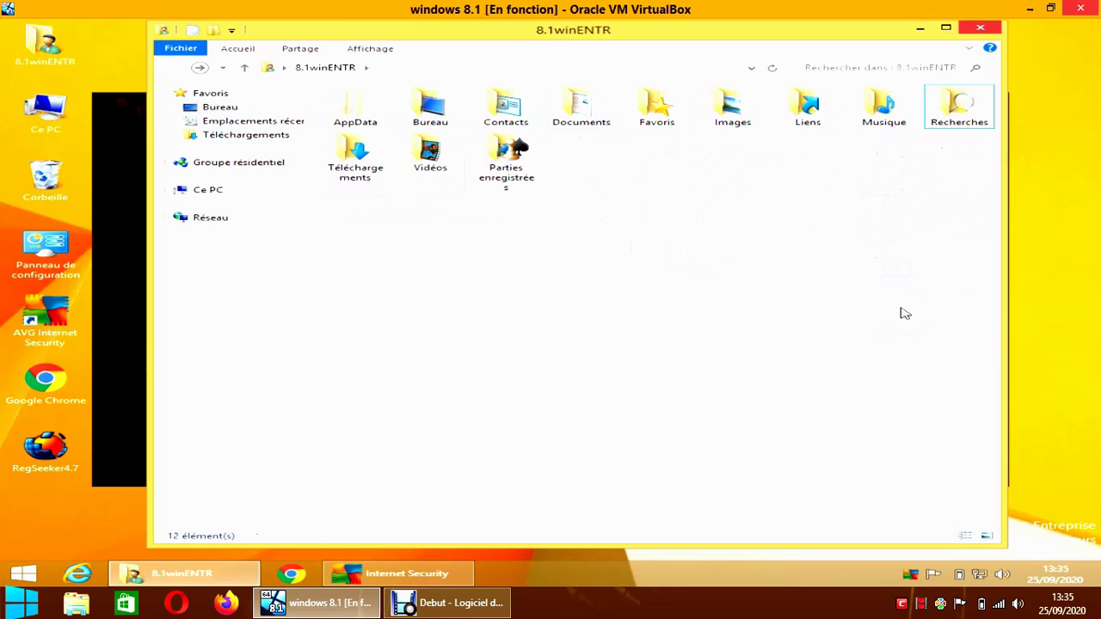
click(979, 30)
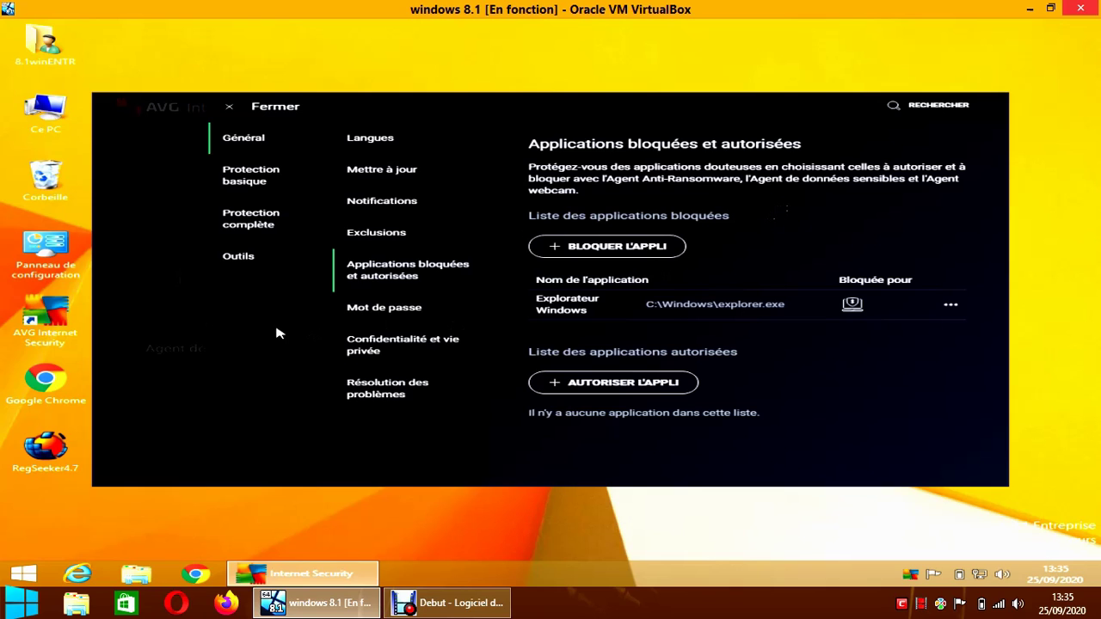
Step: Look through the Outils and Général settings of AVG, leave the settings and close AVG Internet Security
click(243, 264)
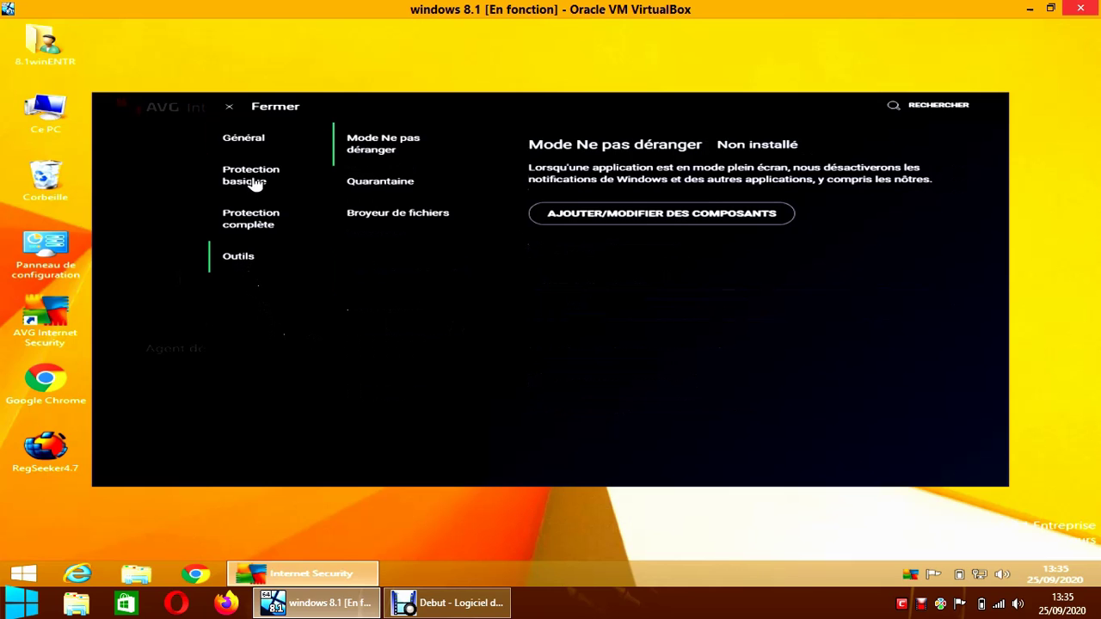
click(253, 143)
click(277, 110)
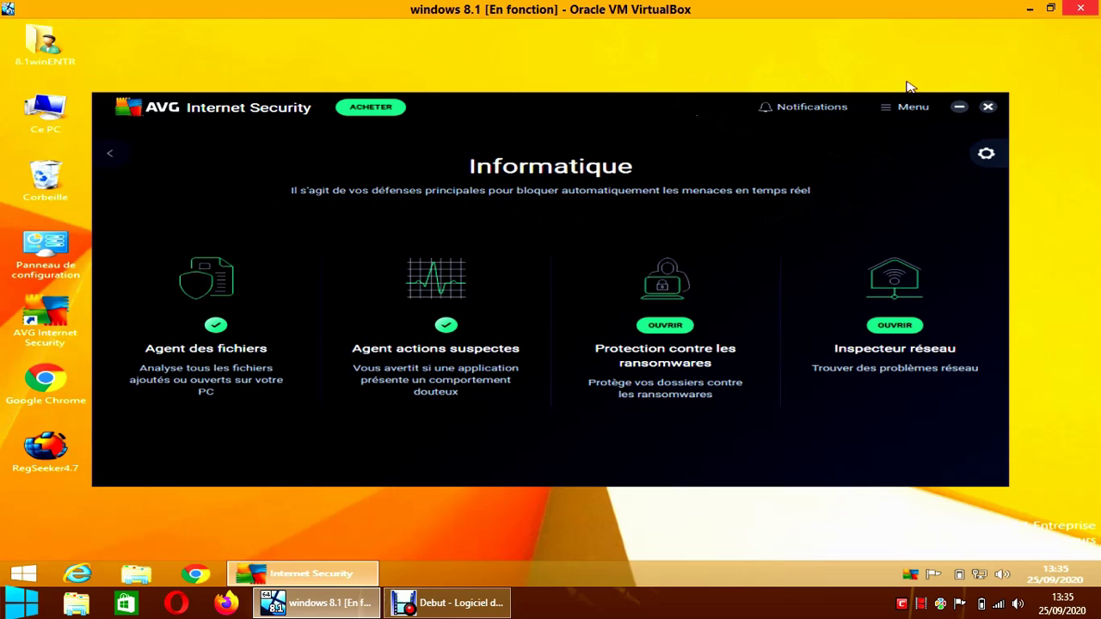
click(988, 108)
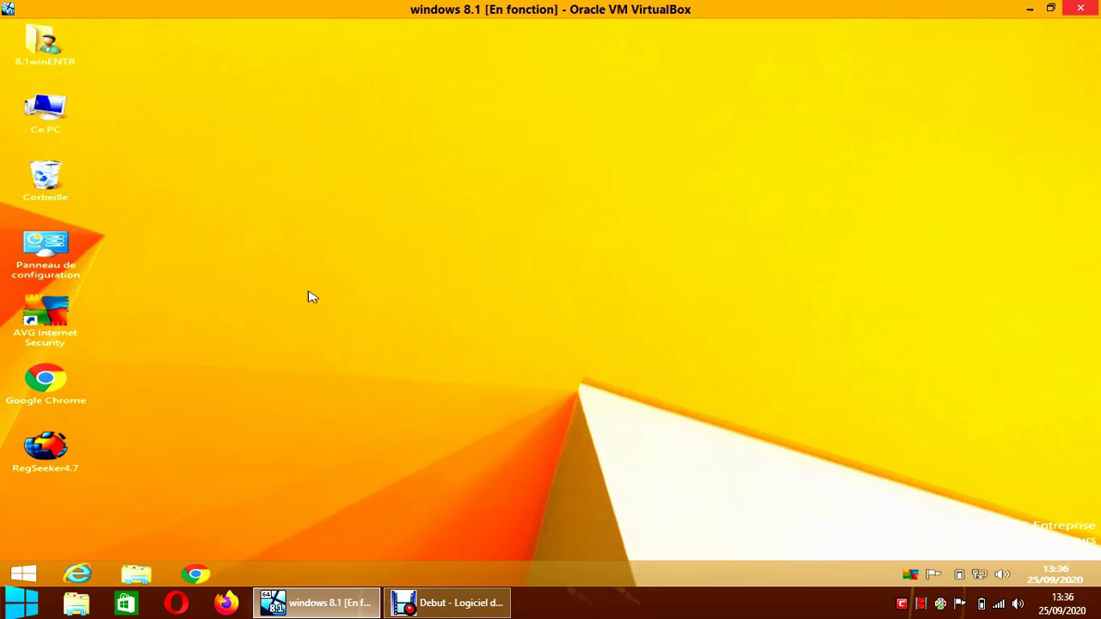
Step: Empty the Recycle Bin and confirm the permanent deletion
right_click(51, 180)
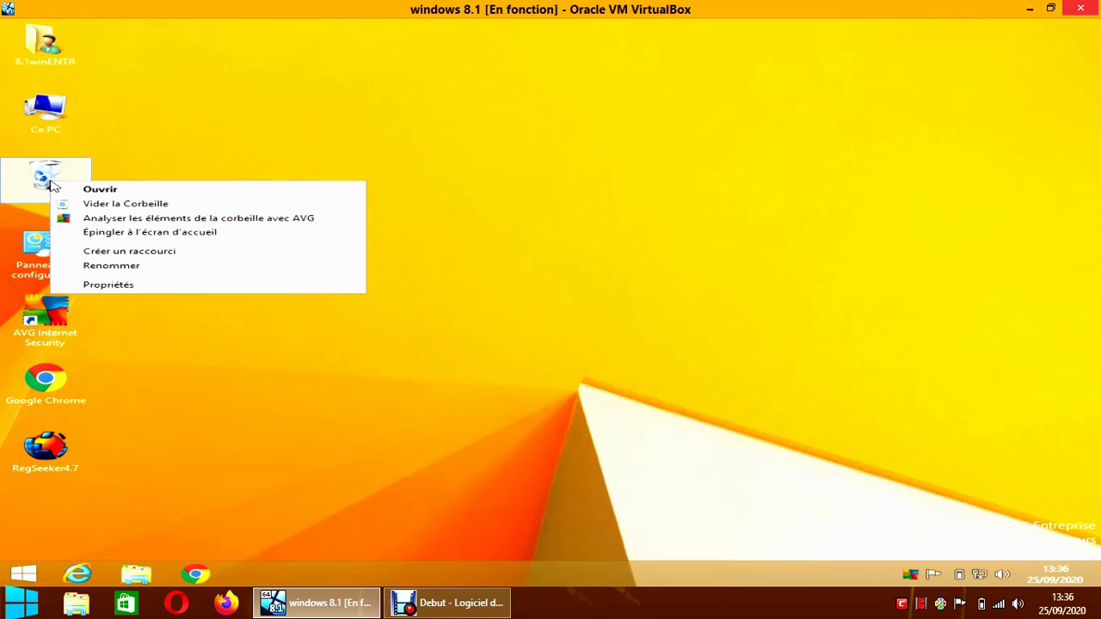
click(115, 205)
click(608, 308)
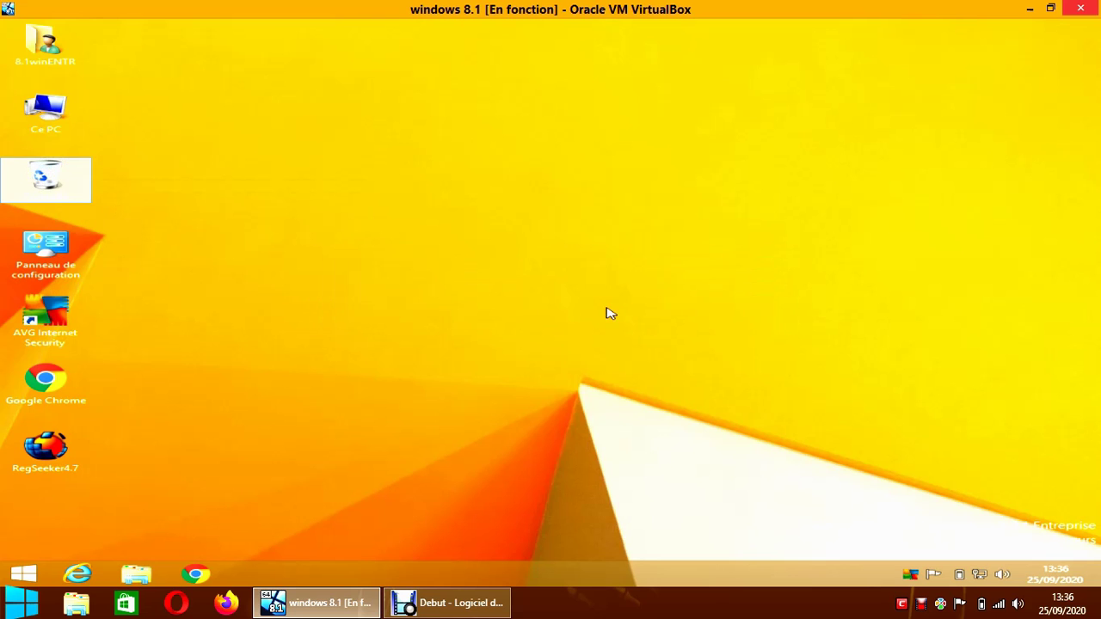